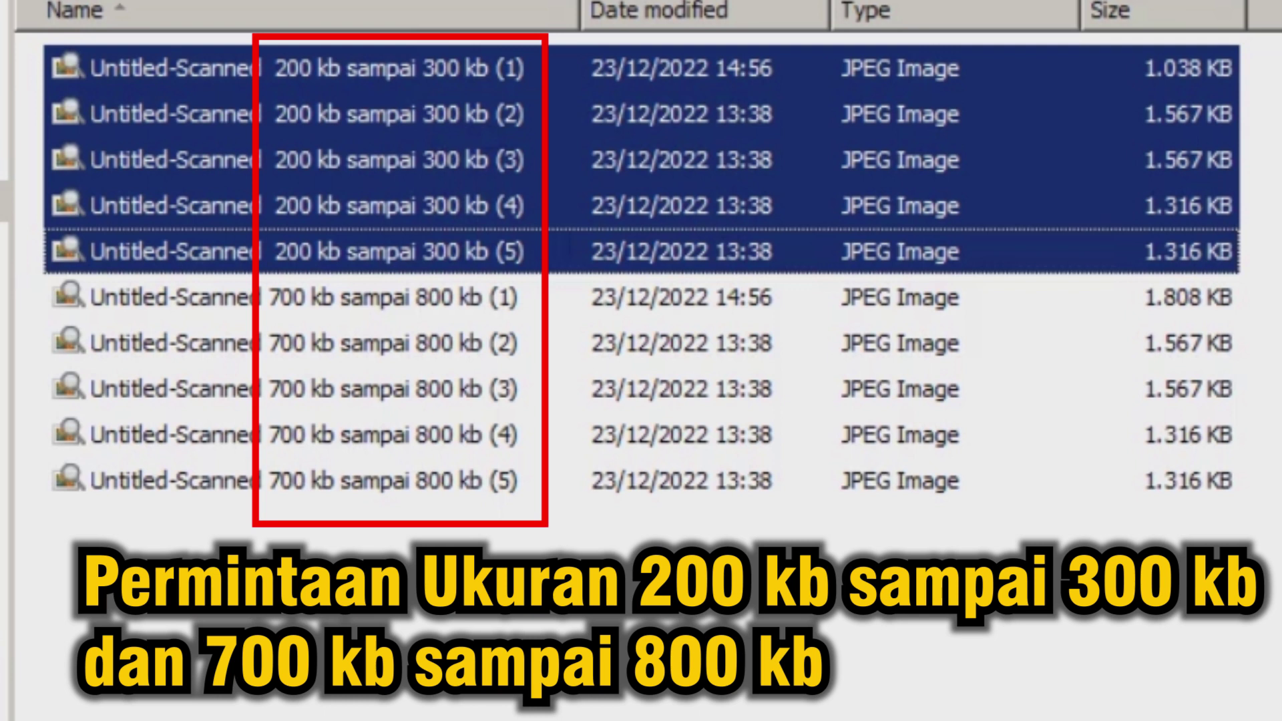
- Highlight the five scans named 700 kb sampai 800 kb (1) to (5) to review them, and clear the selection
{"action": "left_click", "coordinate": [394, 297]}
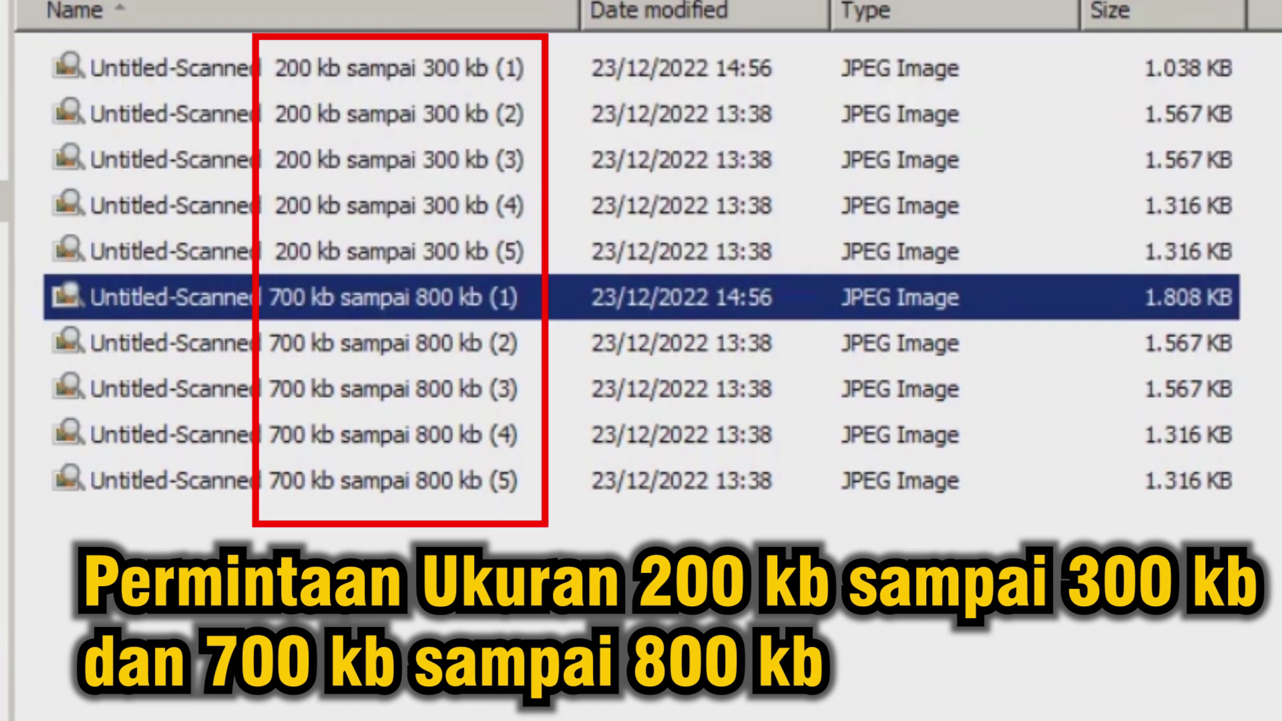
{"action": "key", "text": "shift+Down"}
{"action": "key", "text": "shift+Down"}
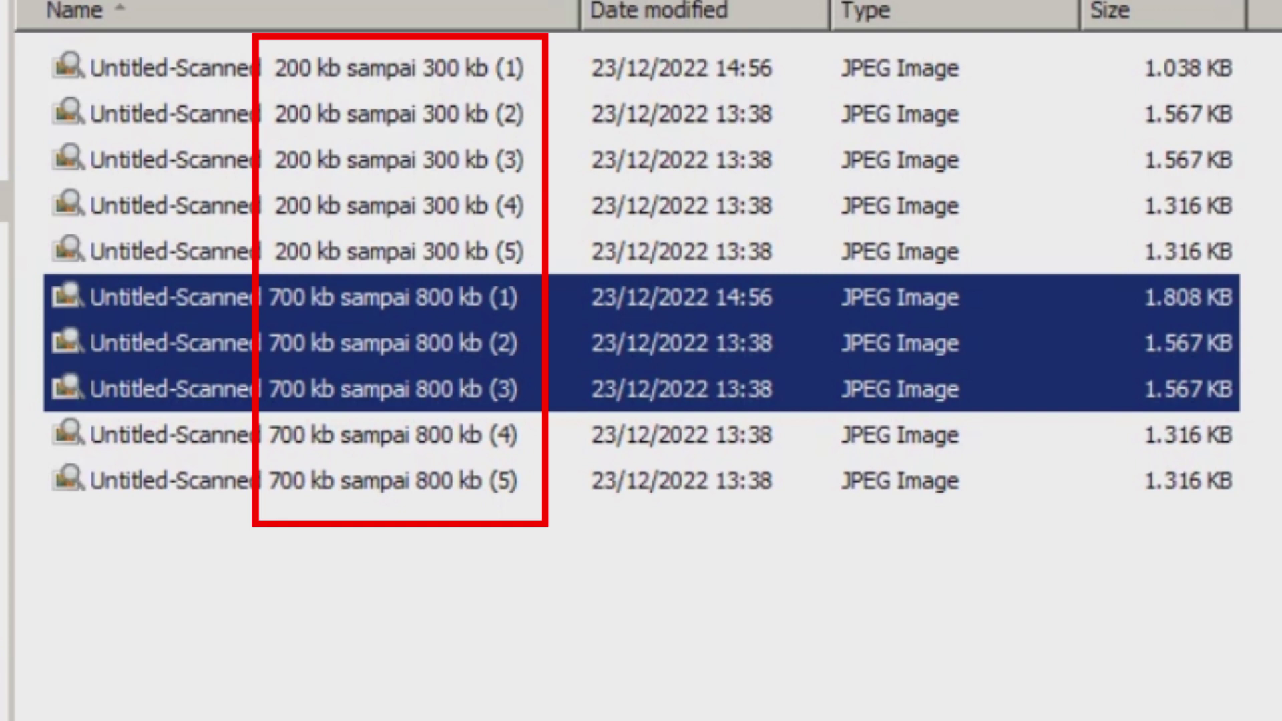
{"action": "key", "text": "shift+Down"}
{"action": "key", "text": "shift+Down"}
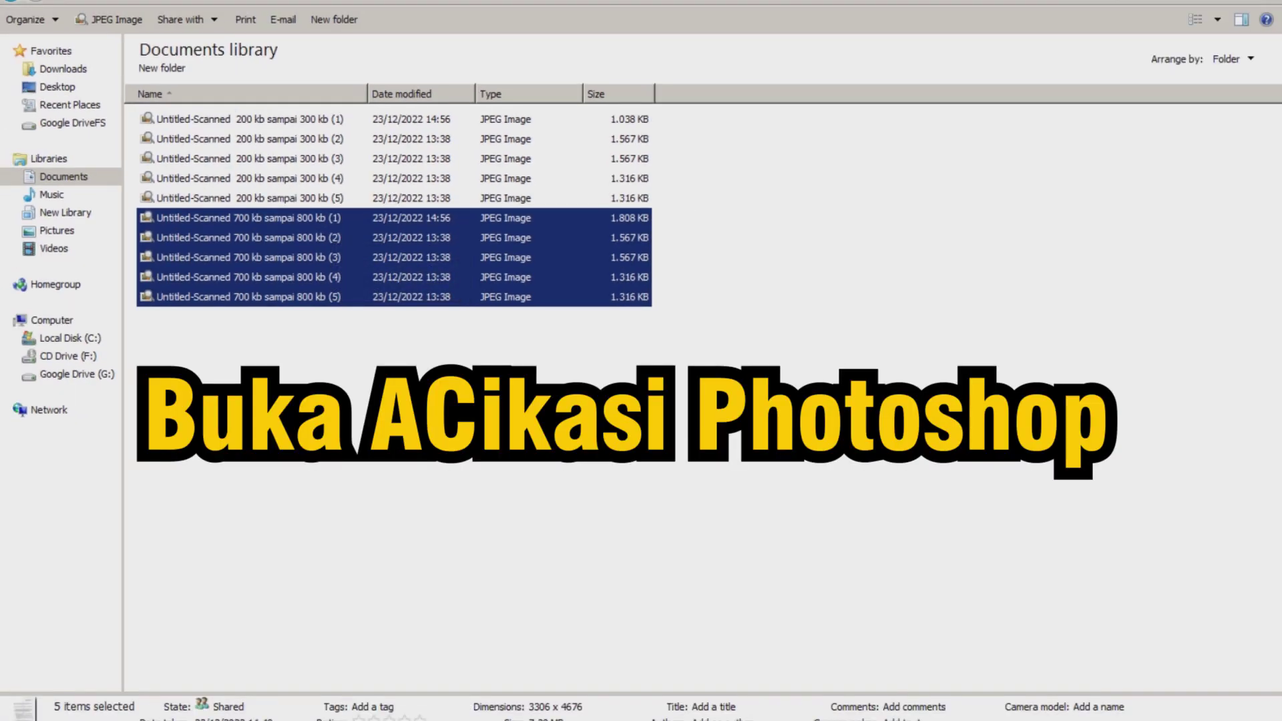
{"action": "left_click", "coordinate": [468, 408]}
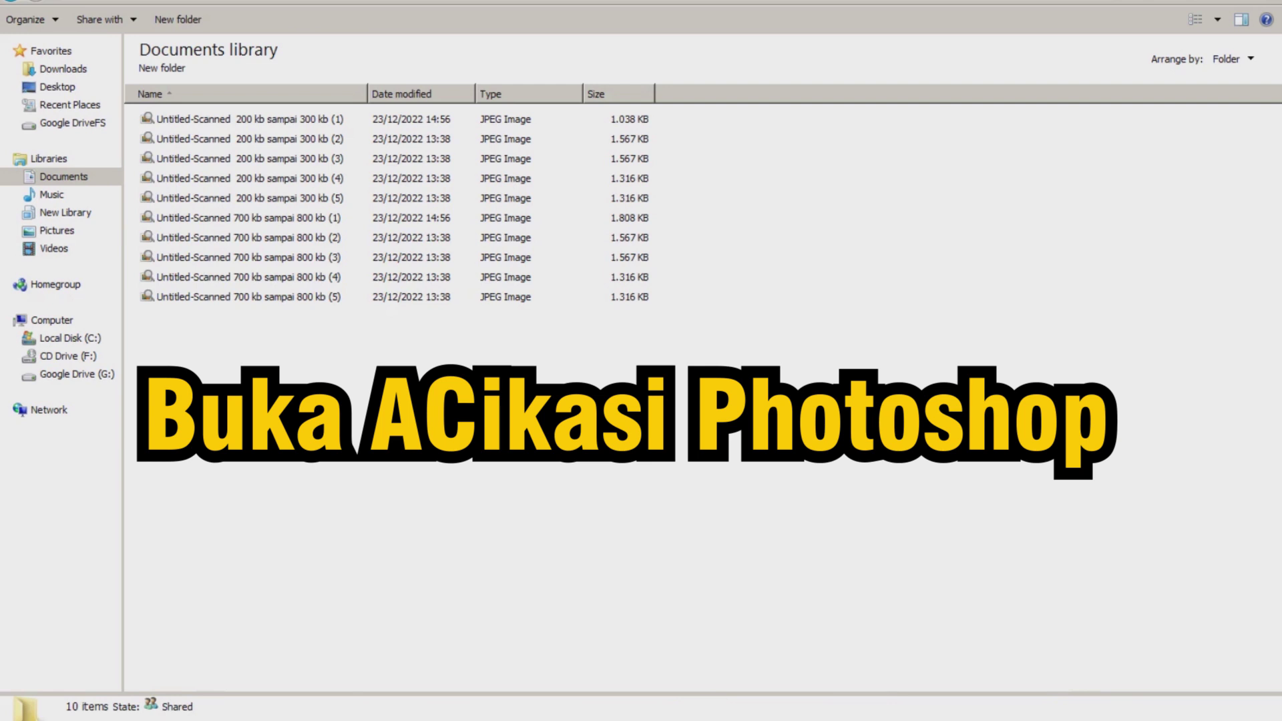
- Switch to Photoshop and bring up the Open dialog for image files
{"action": "mouse_move", "coordinate": [252, 720]}
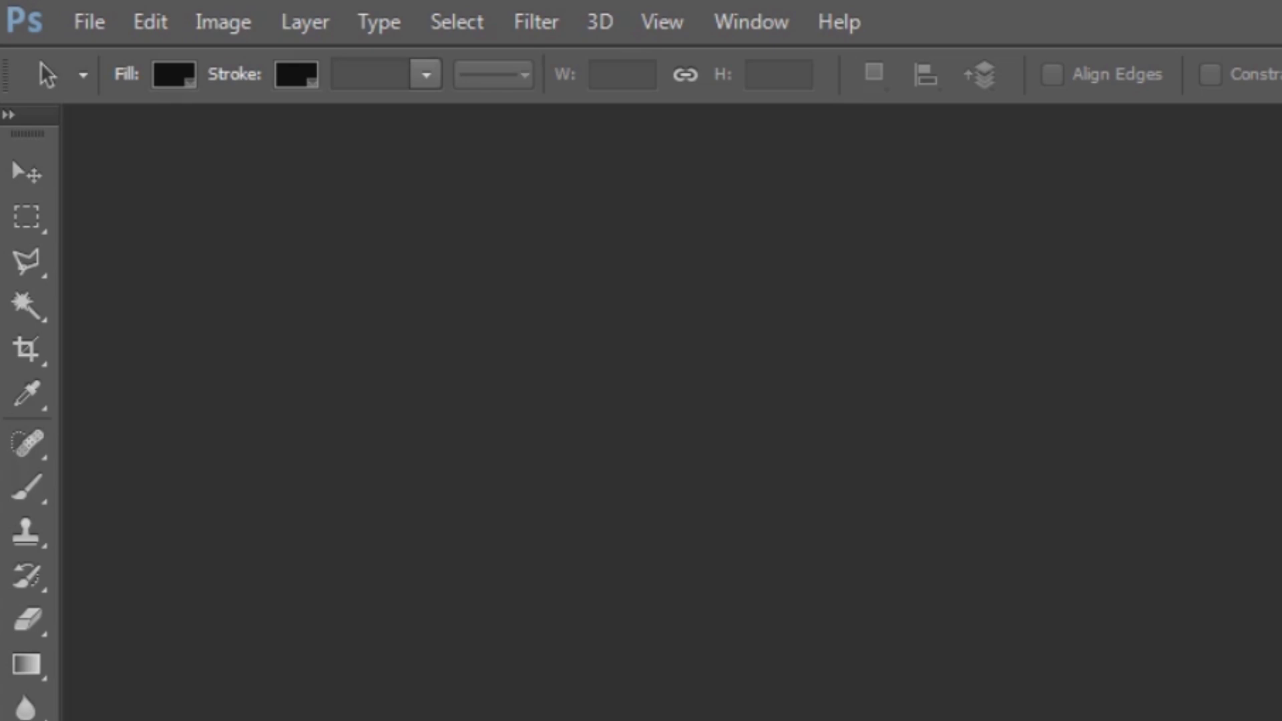
{"action": "left_click", "coordinate": [89, 22]}
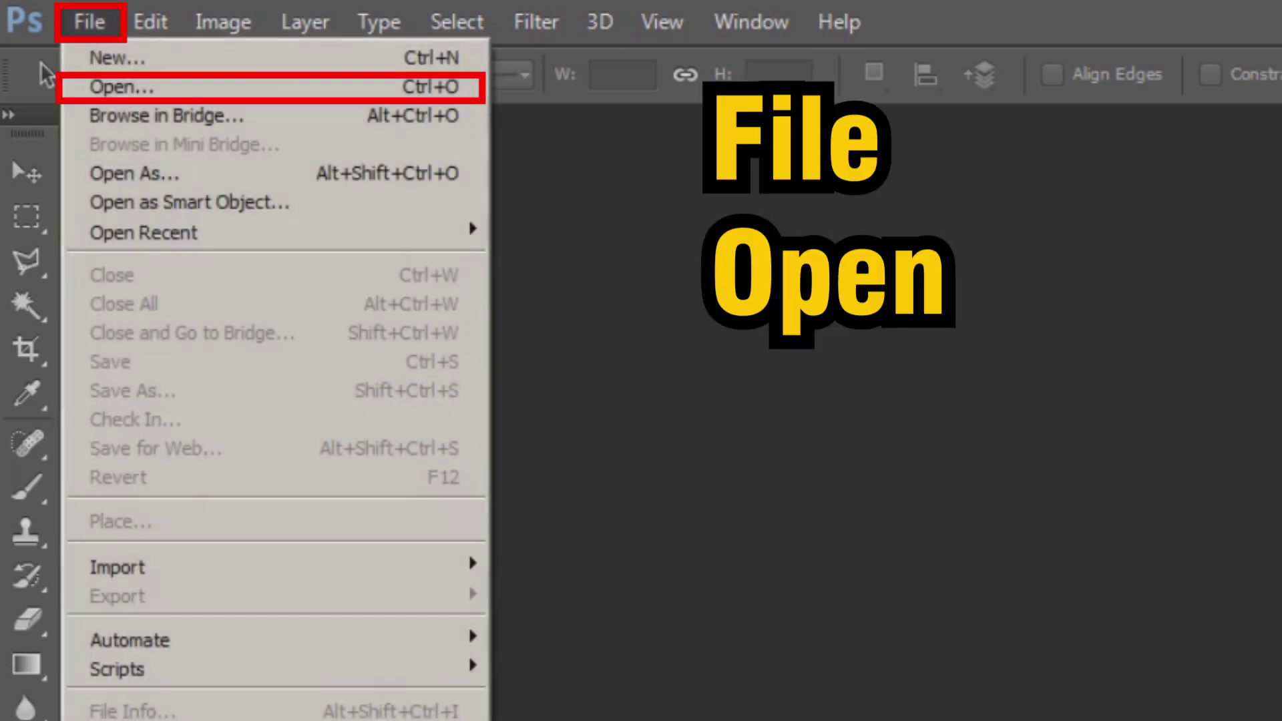
{"action": "key", "text": "Down"}
{"action": "key", "text": "Down"}
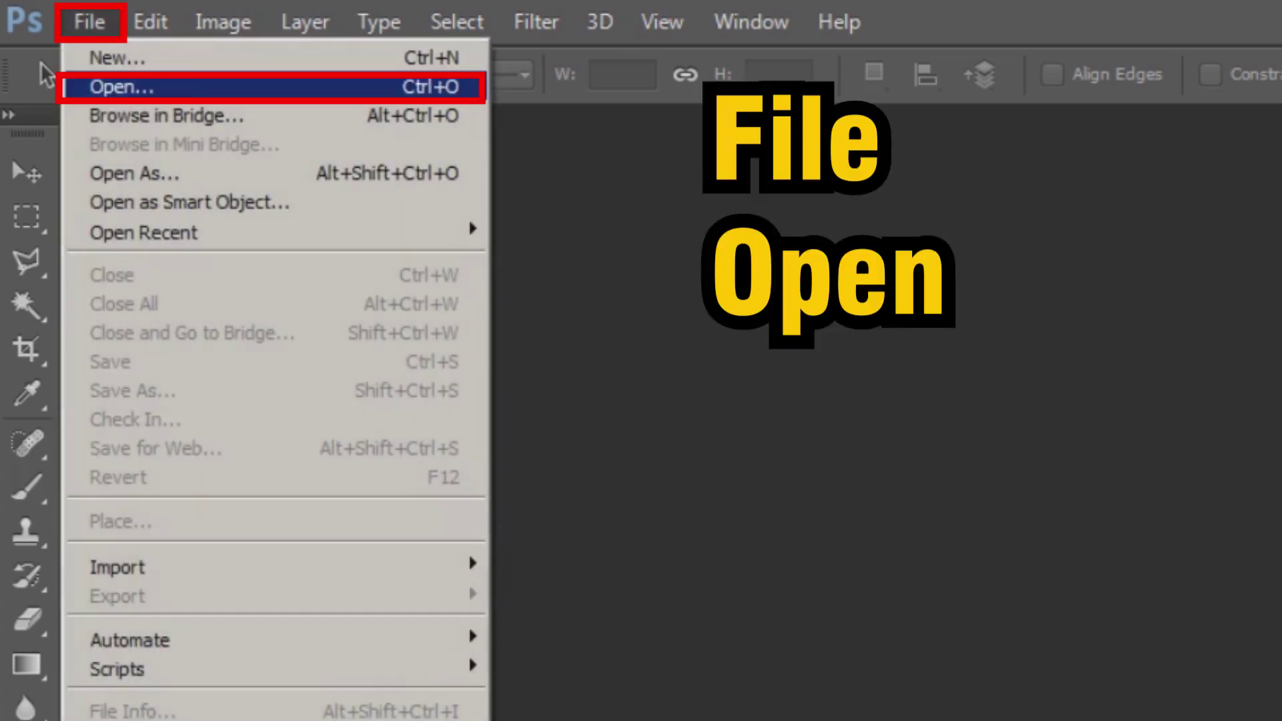
{"action": "key", "text": "Return"}
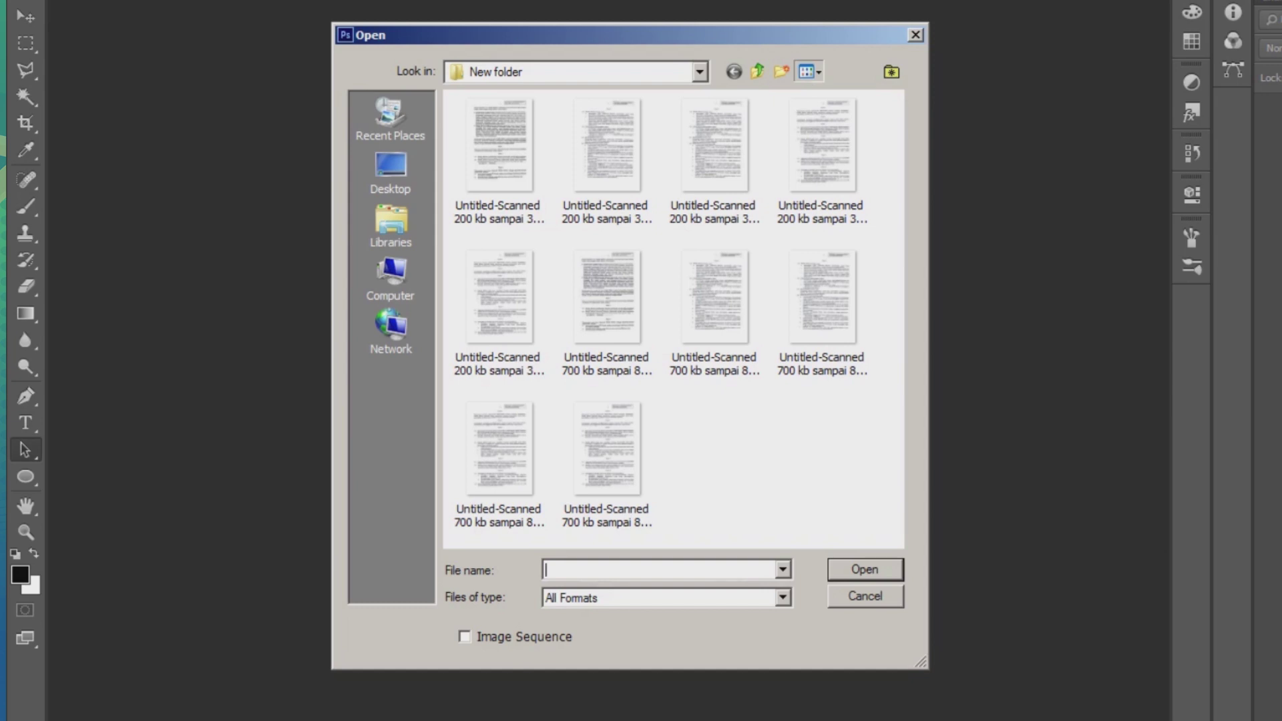
- Show the folder's files in Details view and widen the Name column until the full file names fit
{"action": "left_click", "coordinate": [809, 72]}
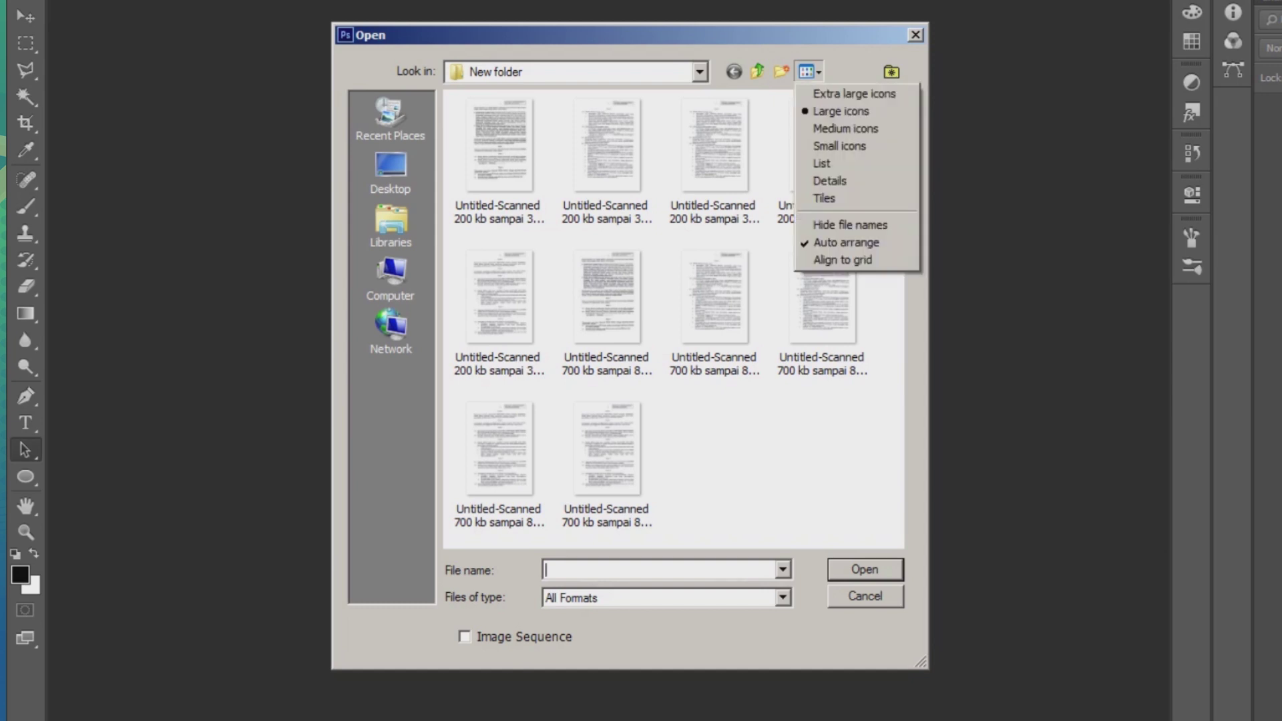
{"action": "left_click", "coordinate": [829, 181]}
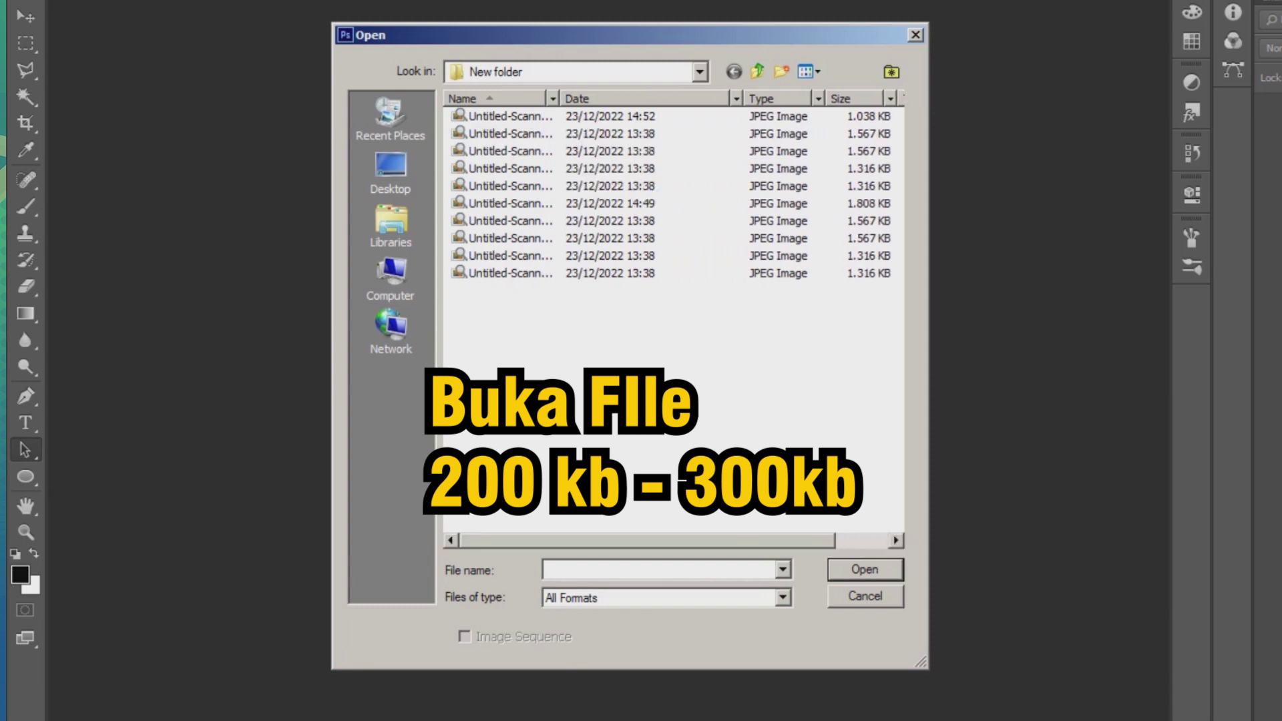
{"action": "left_click_drag", "start_coordinate": [559, 99], "coordinate": [701, 99]}
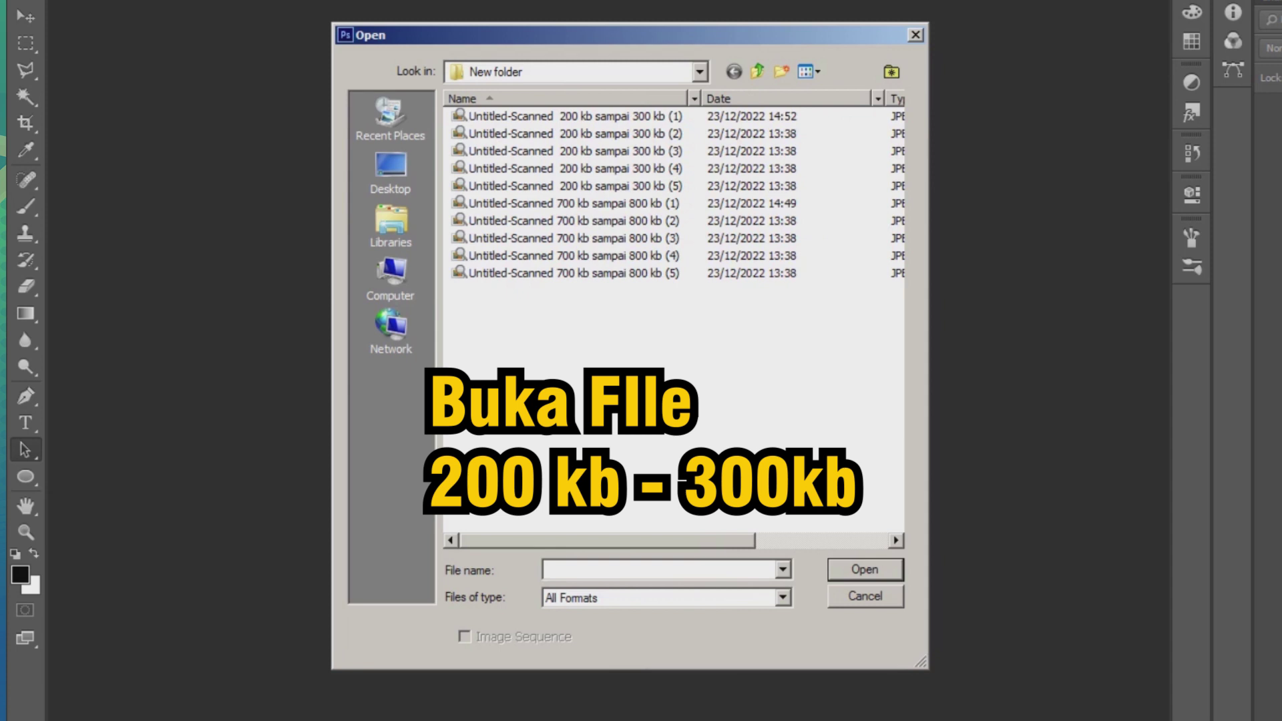
- Open the five scans Untitled-Scanned 200 kb sampai 300 kb (1) to (5) together
{"action": "left_click", "coordinate": [576, 117]}
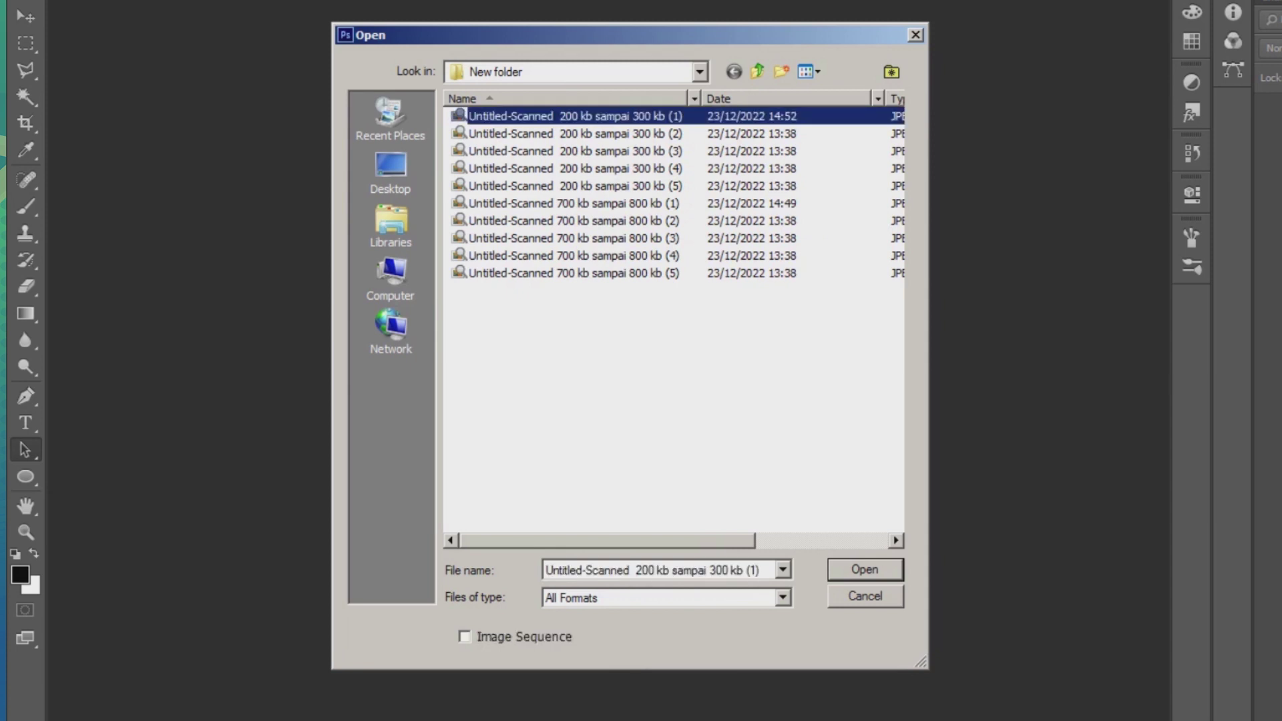
{"action": "left_click", "coordinate": [567, 186], "text": "shift"}
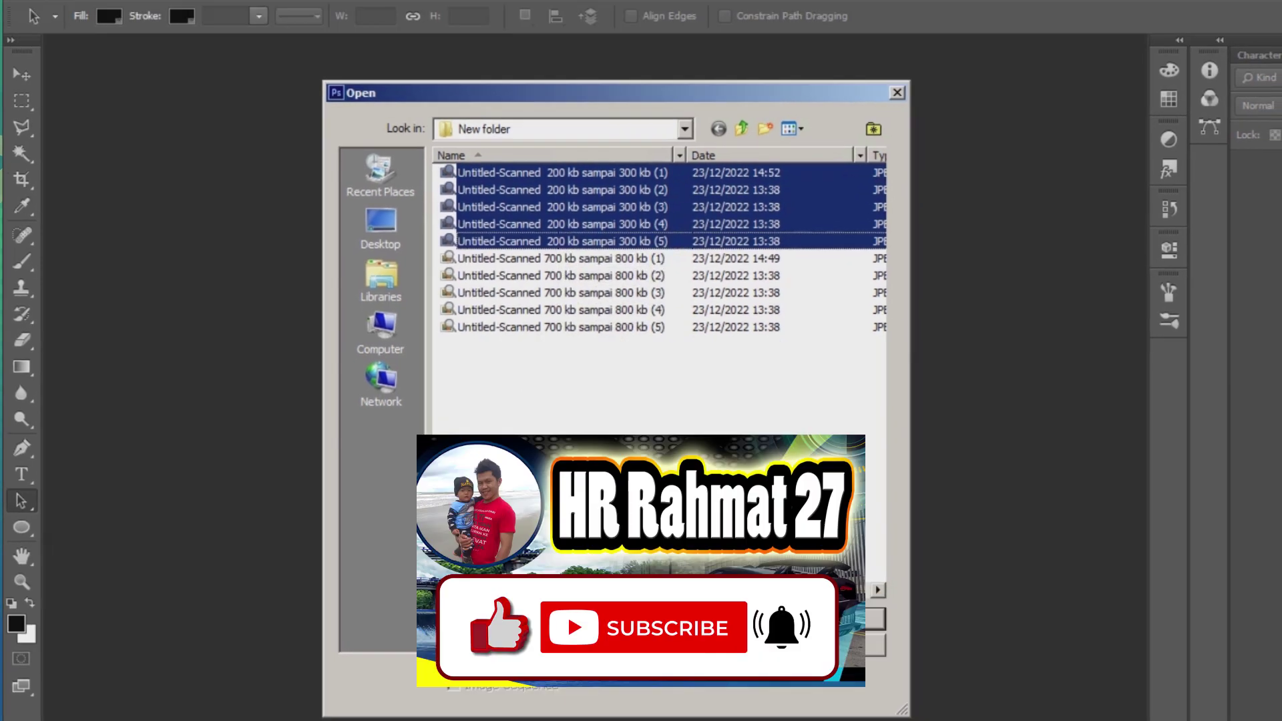
{"action": "left_click", "coordinate": [865, 569]}
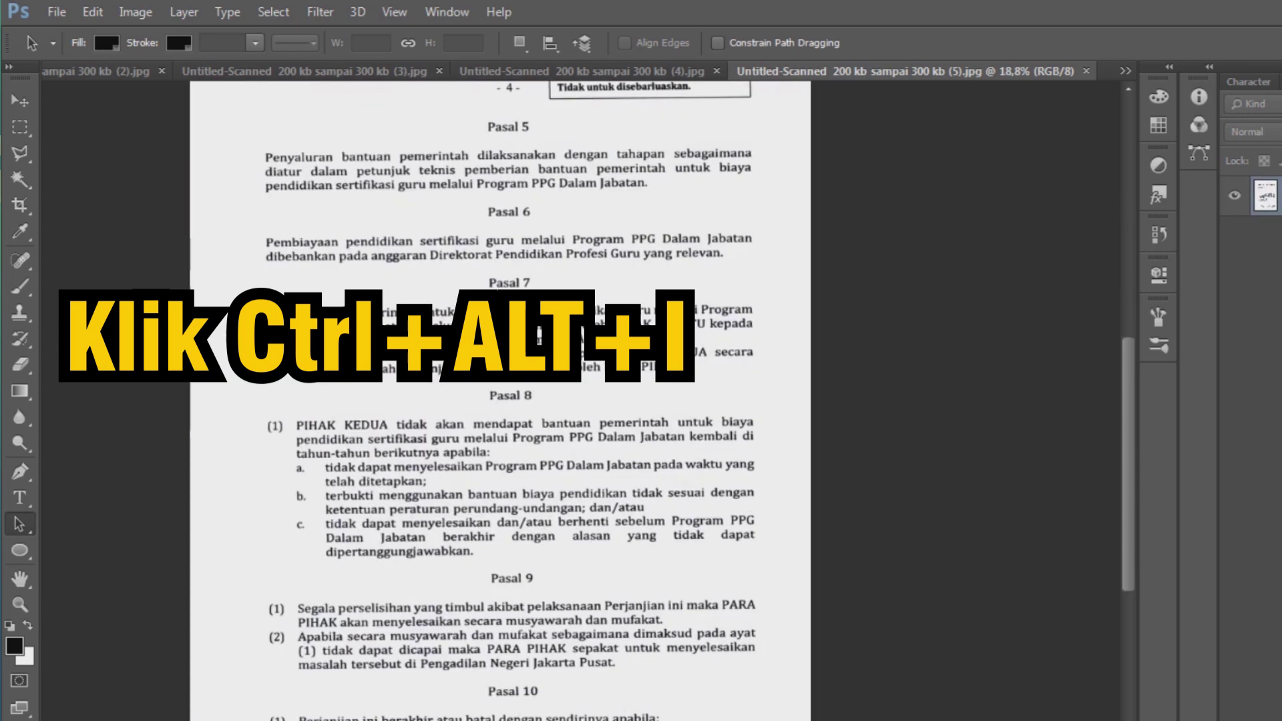
- Resample the 200 kb sampai 300 kb (5) scan to a resolution of 200 pixels/inch
{"action": "key", "text": "ctrl+alt+i"}
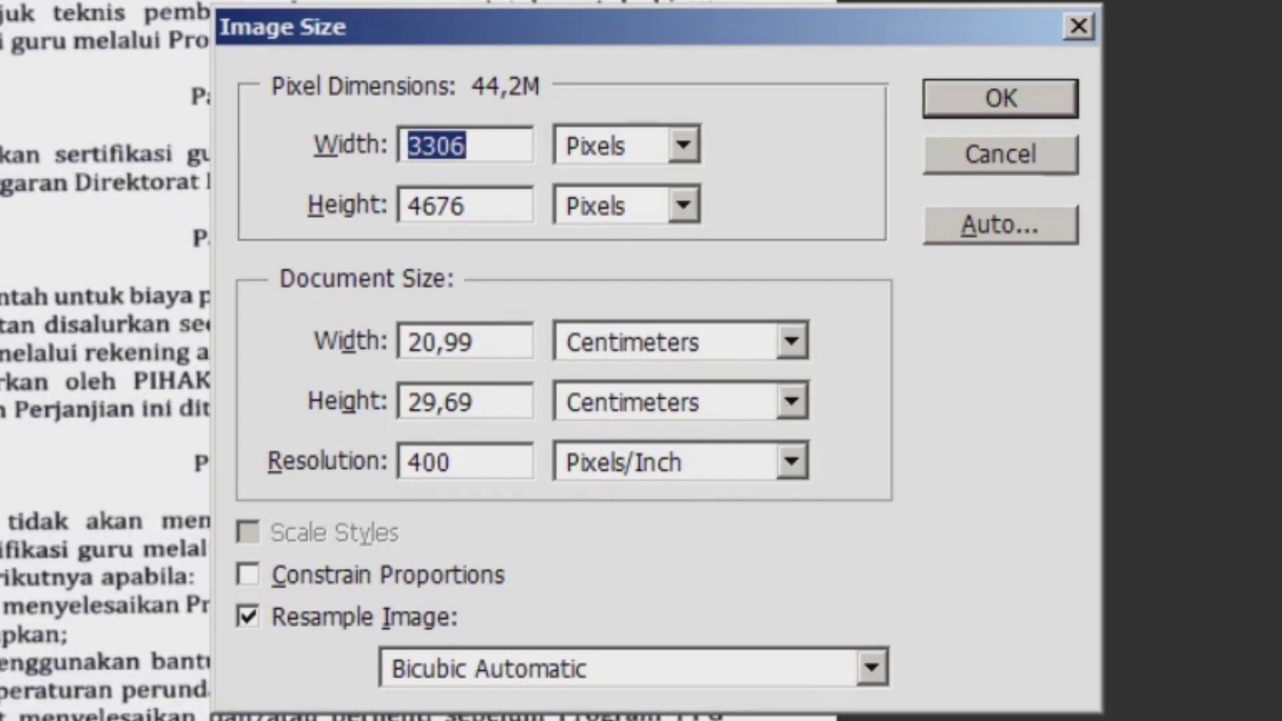
{"action": "left_click", "coordinate": [423, 462]}
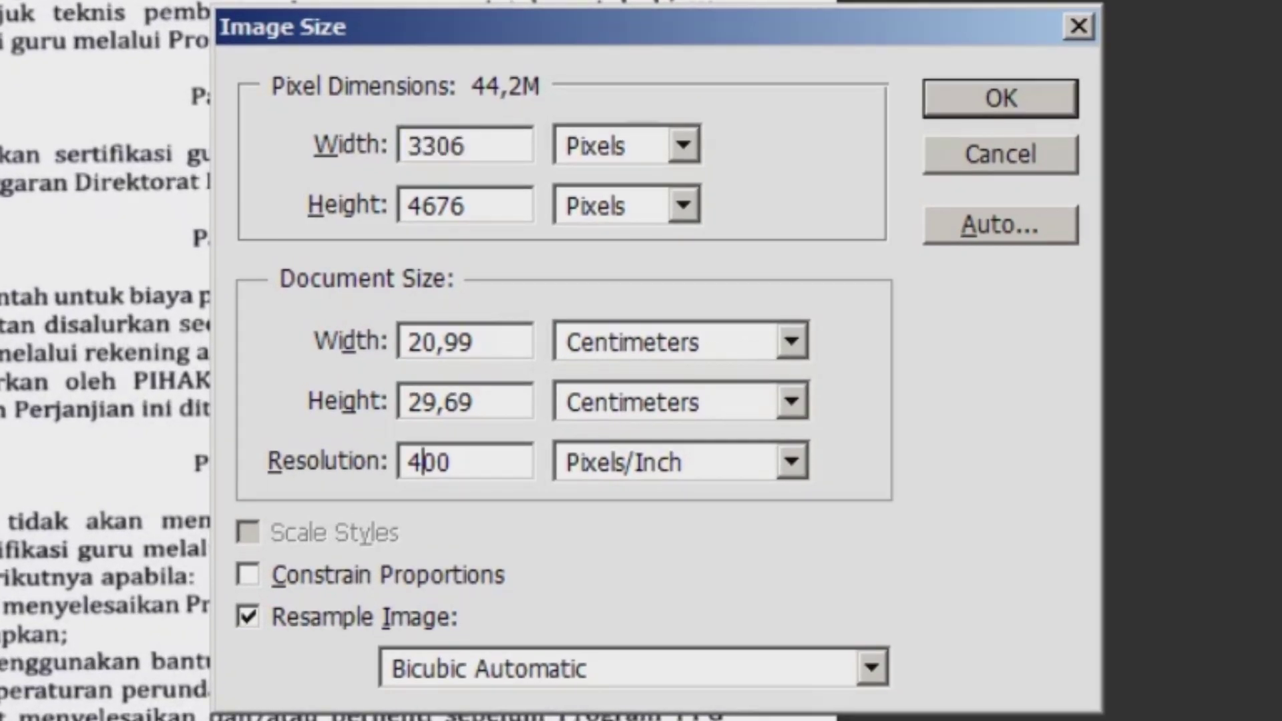
{"action": "left_click_drag", "start_coordinate": [423, 462], "coordinate": [399, 462]}
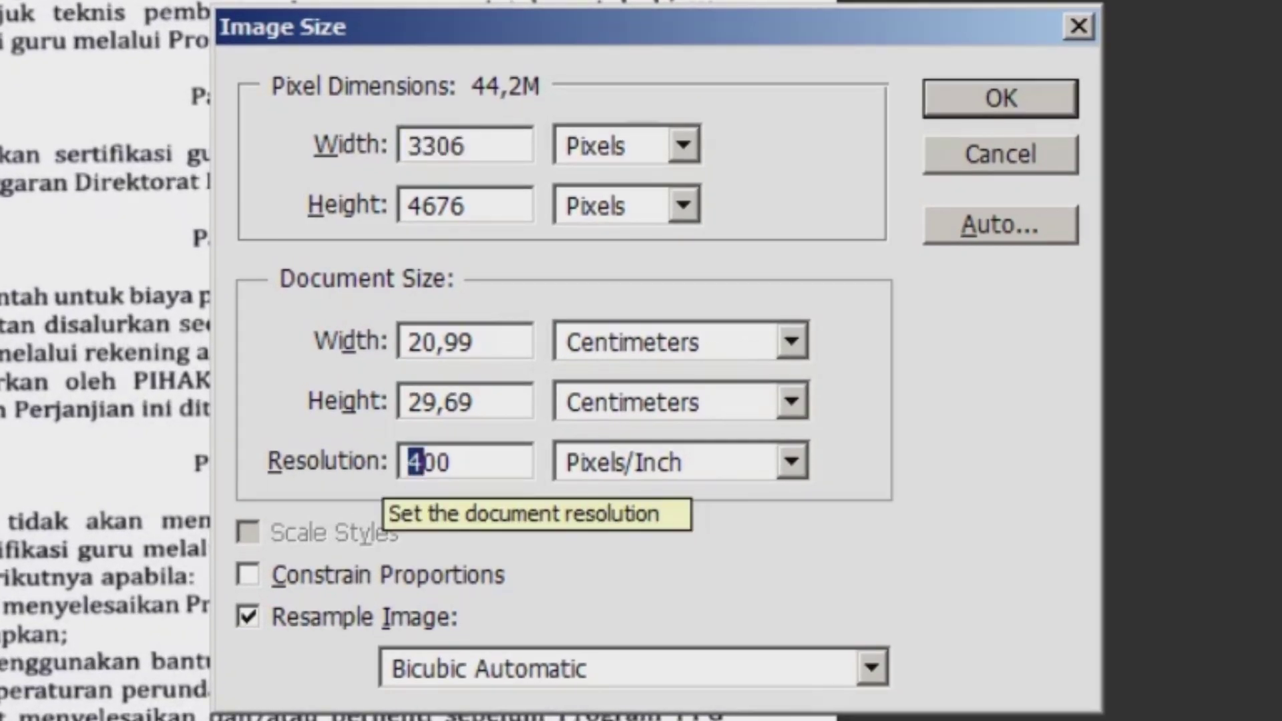
{"action": "type", "text": "2"}
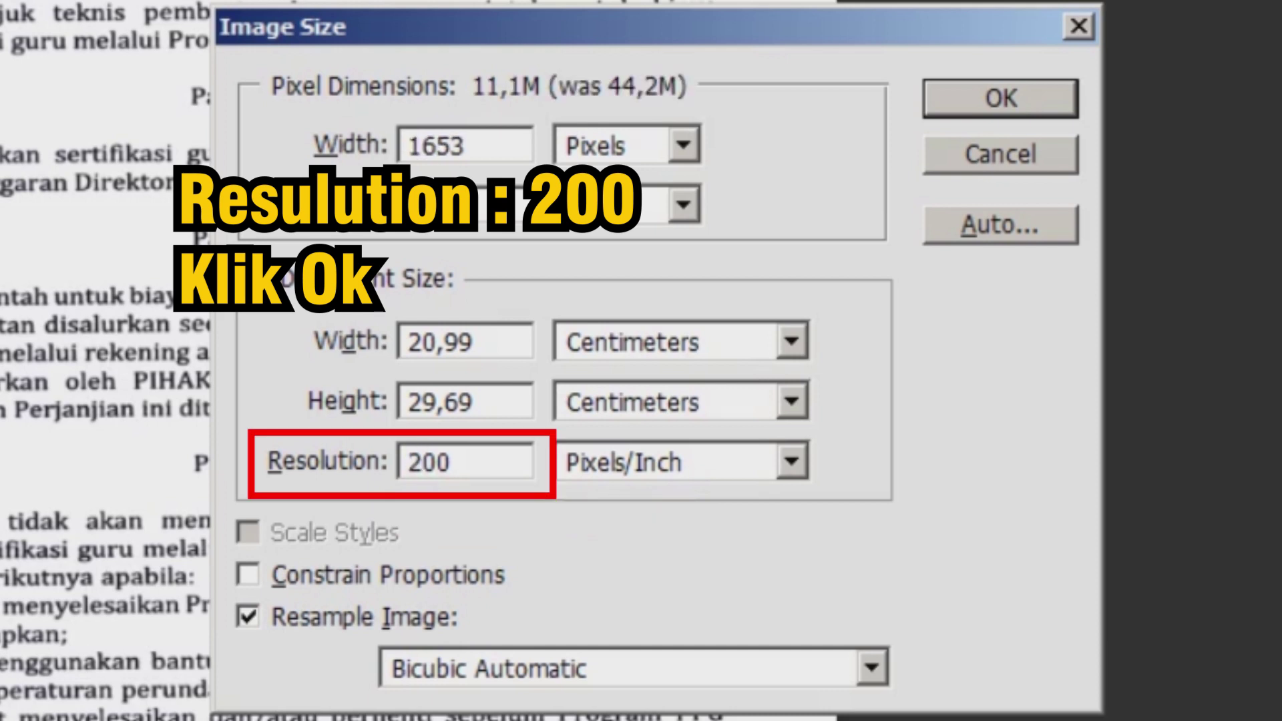
{"action": "key", "text": "Return"}
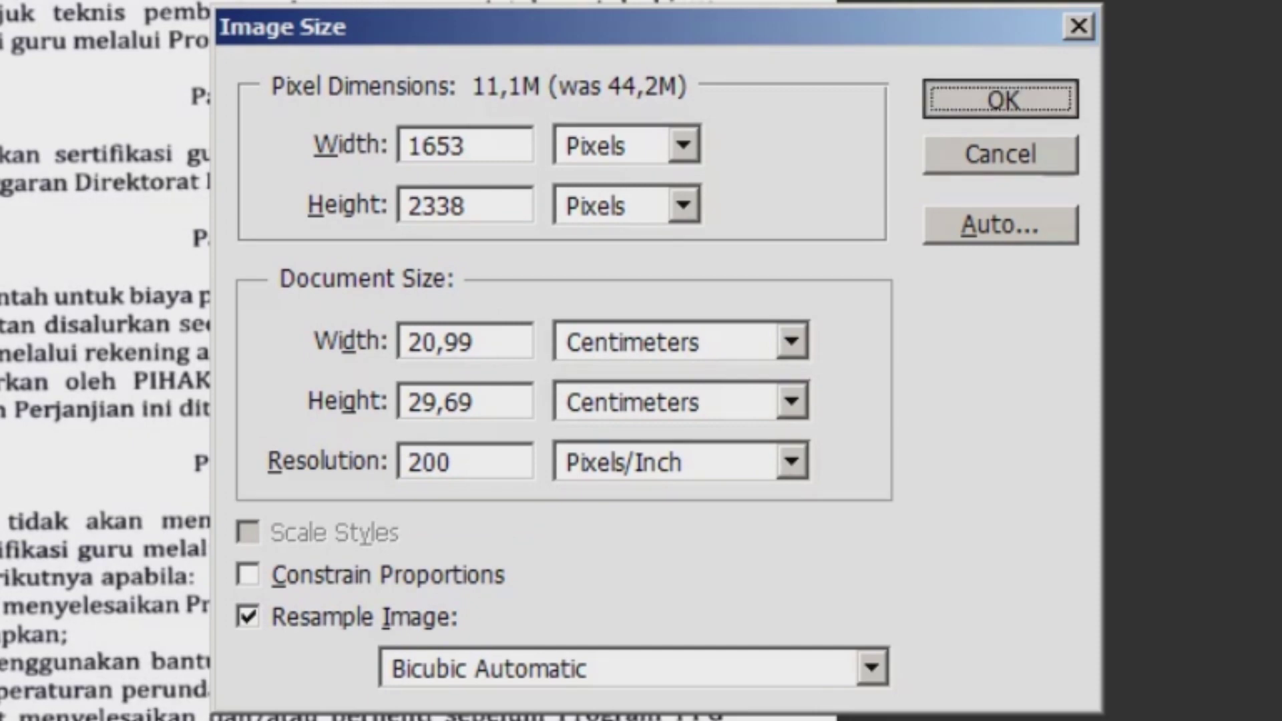
- Save the resized scan (5) as a JPEG under its existing name in New folder, replacing the original file
{"action": "scroll", "coordinate": [360, 280], "scroll_direction": "up", "scroll_amount": 5}
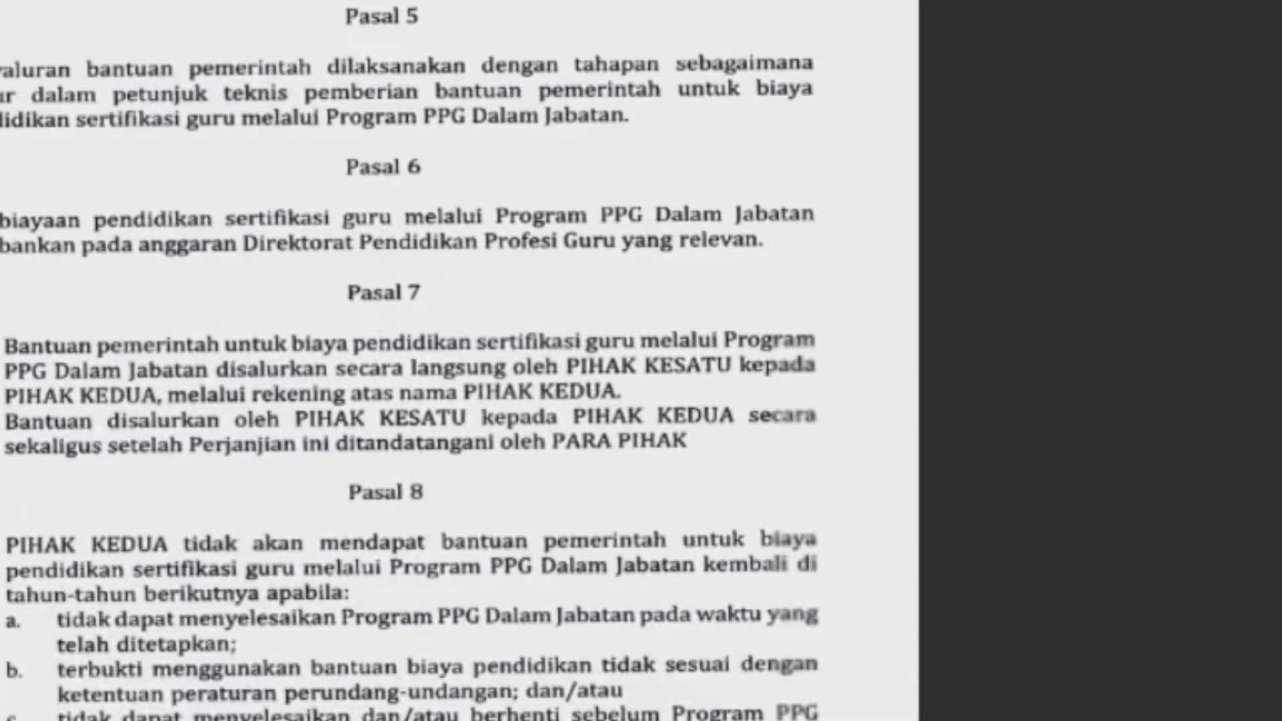
{"action": "scroll", "coordinate": [361, 280], "scroll_direction": "up", "scroll_amount": 4}
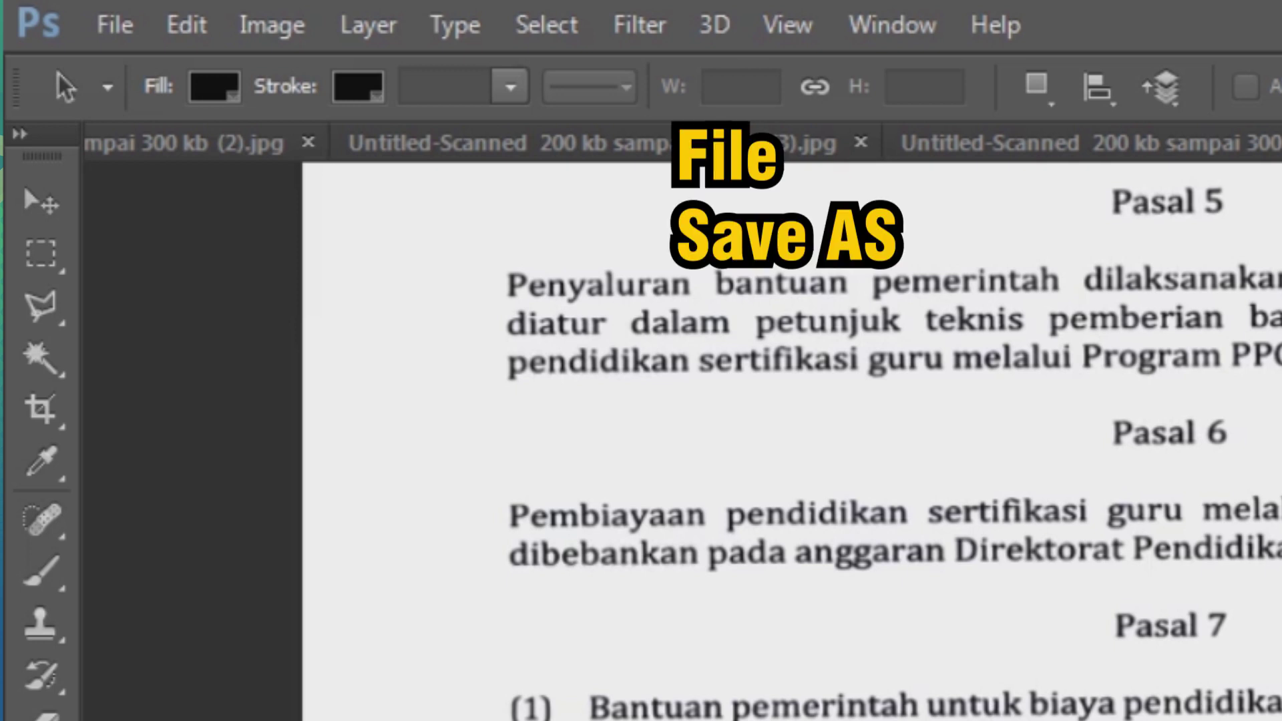
{"action": "left_click", "coordinate": [114, 26]}
{"action": "key", "text": "Down"}
{"action": "key", "text": "Down"}
{"action": "key", "text": "Down"}
{"action": "key", "text": "Down"}
{"action": "key", "text": "Down"}
{"action": "key", "text": "Down"}
{"action": "key", "text": "Down"}
{"action": "key", "text": "Down"}
{"action": "key", "text": "Down"}
{"action": "key", "text": "Down"}
{"action": "key", "text": "Down"}
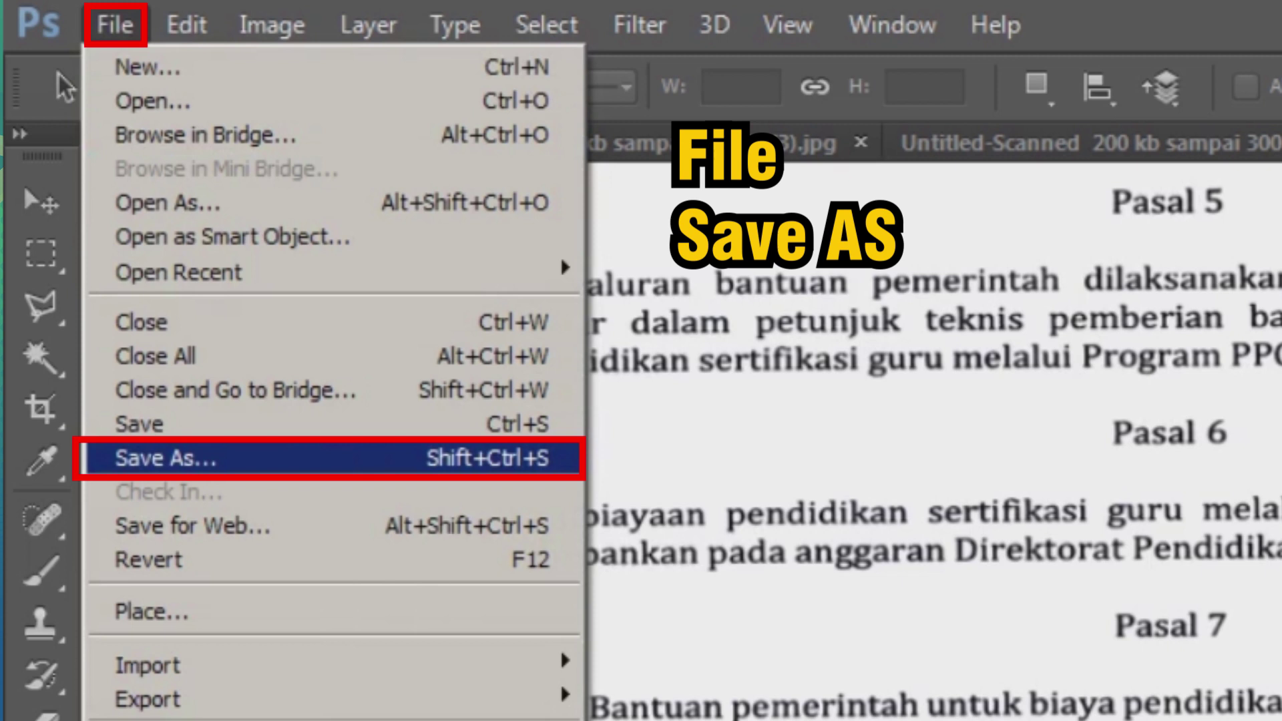
{"action": "key", "text": "Return"}
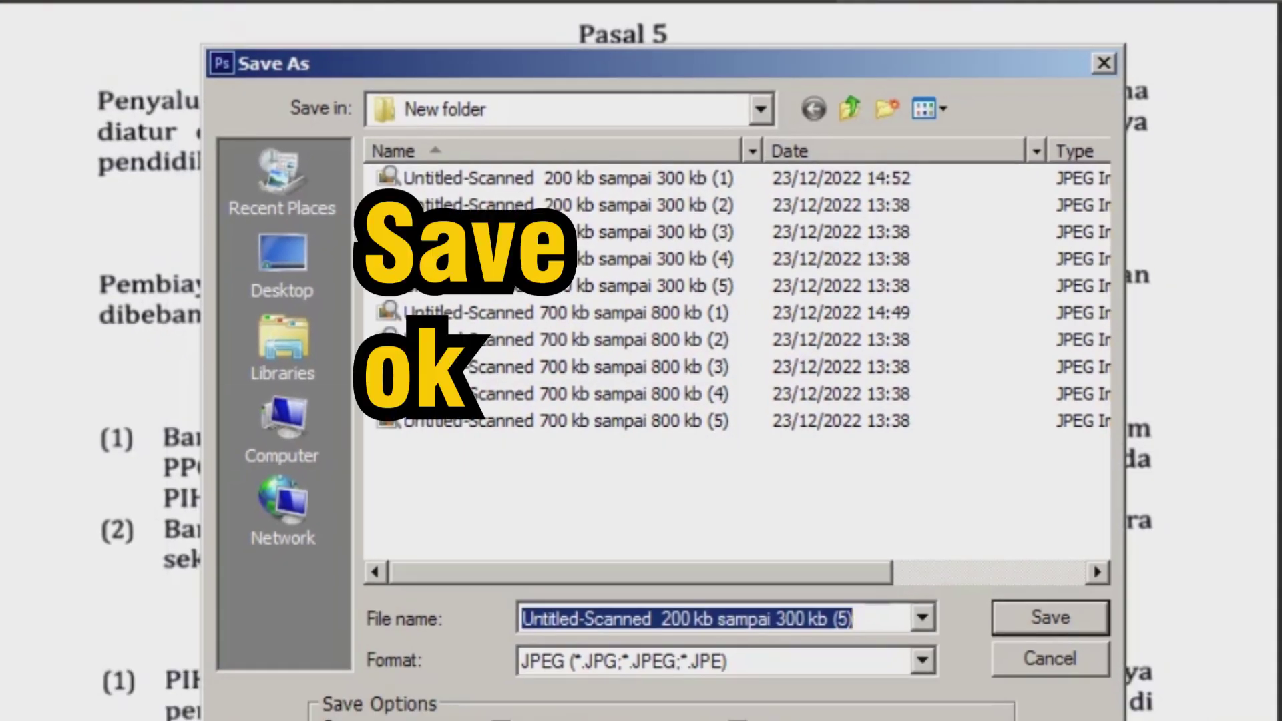
{"action": "key", "text": "Return"}
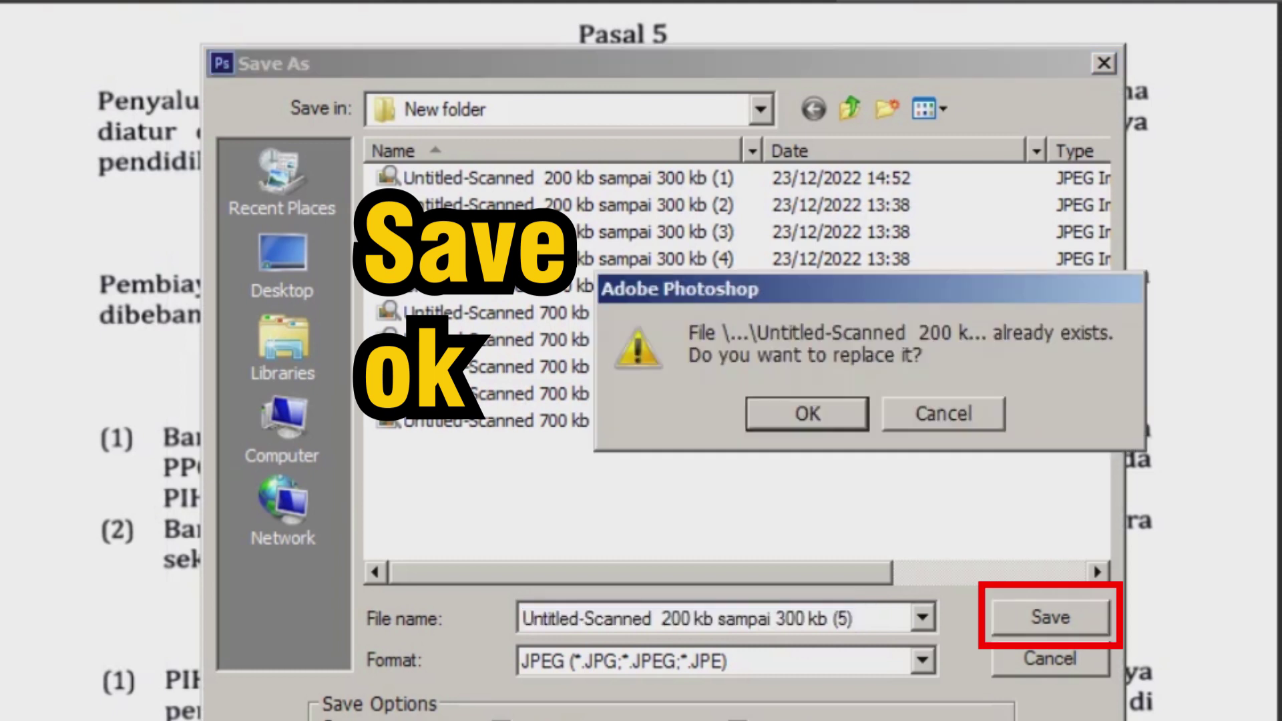
{"action": "key", "text": "Return"}
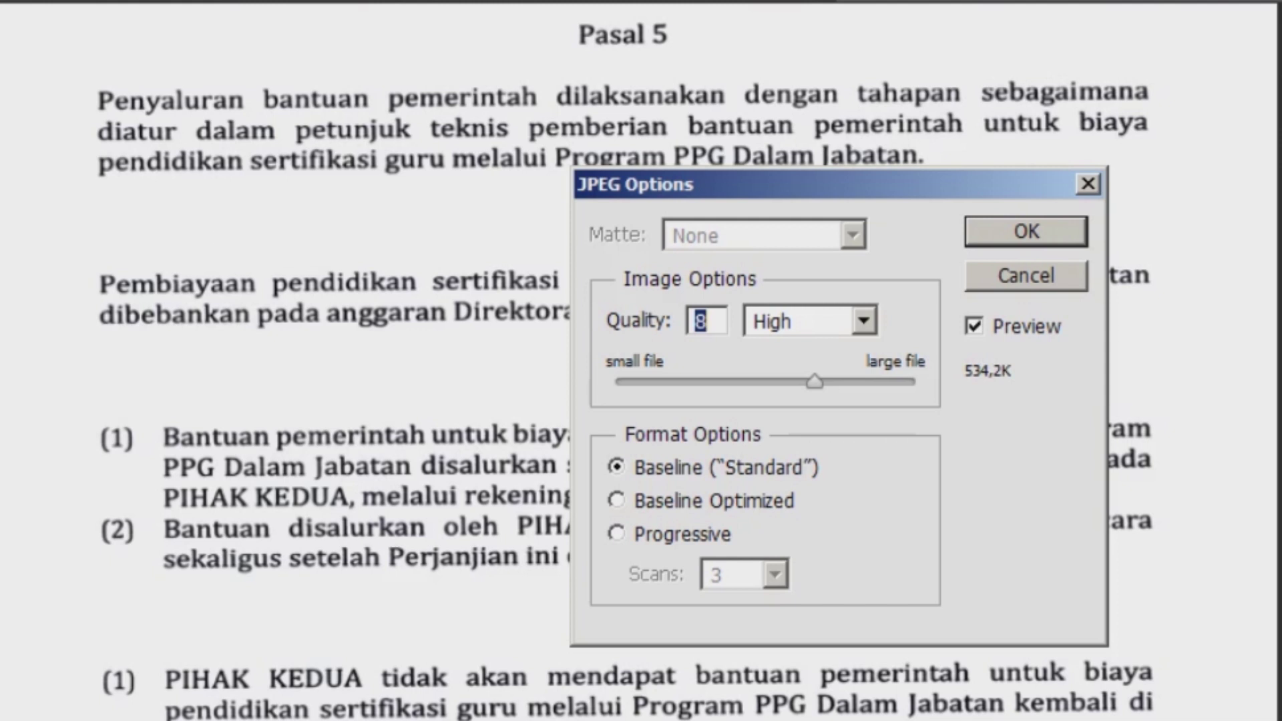
- Set the JPEG quality to 0 (Low), finish the save and close scan (5)
{"action": "key", "text": "Down"}
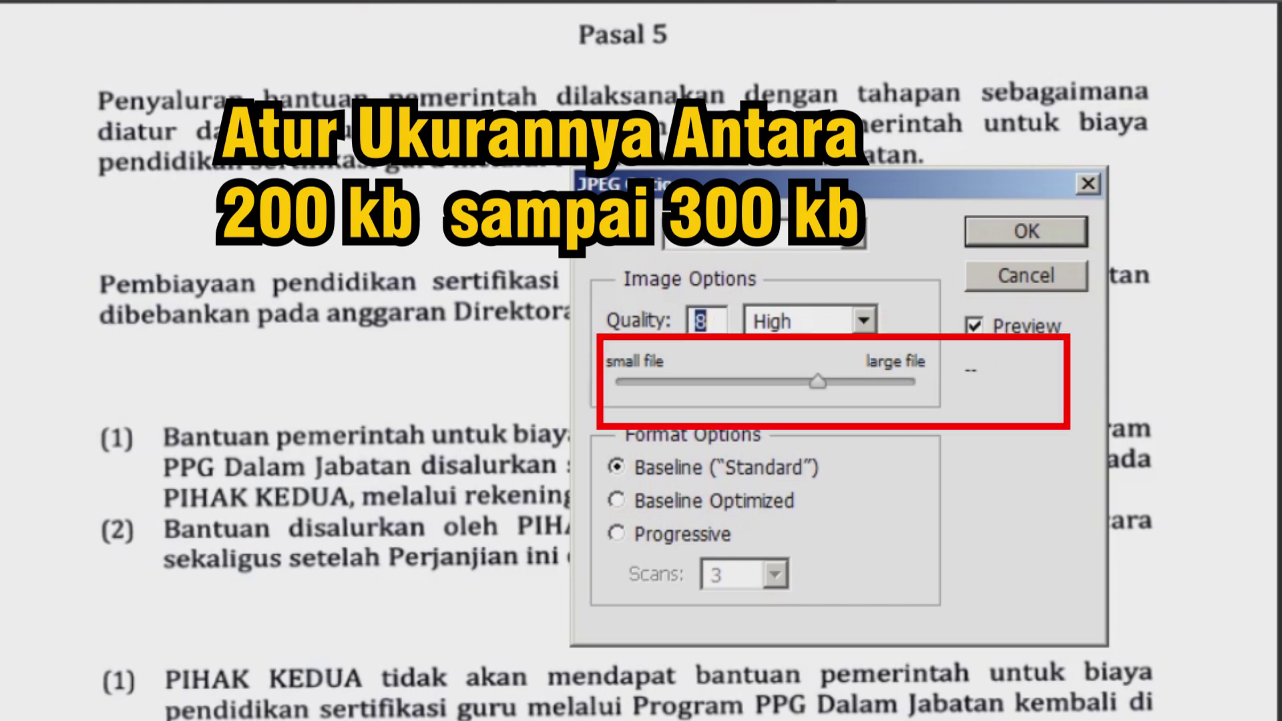
{"action": "left_click_drag", "start_coordinate": [778, 381], "coordinate": [676, 382]}
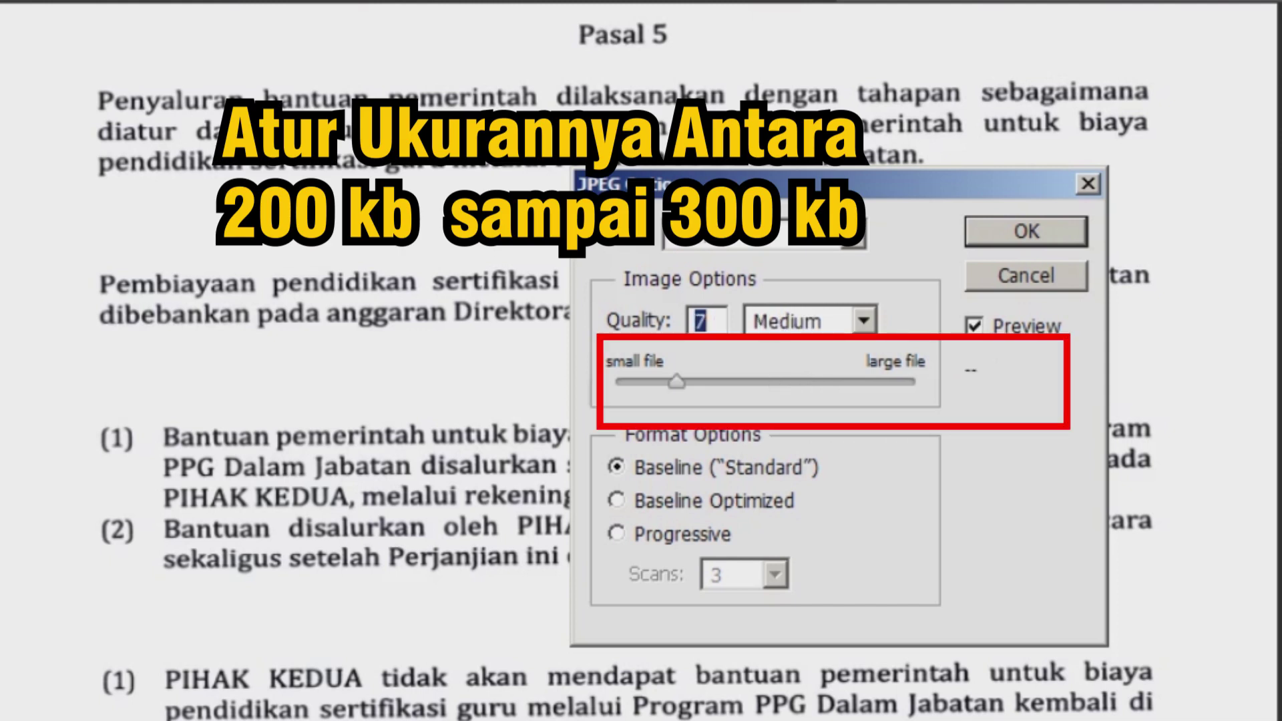
{"action": "type", "text": "2"}
{"action": "key", "text": "Down"}
{"action": "key", "text": "Down"}
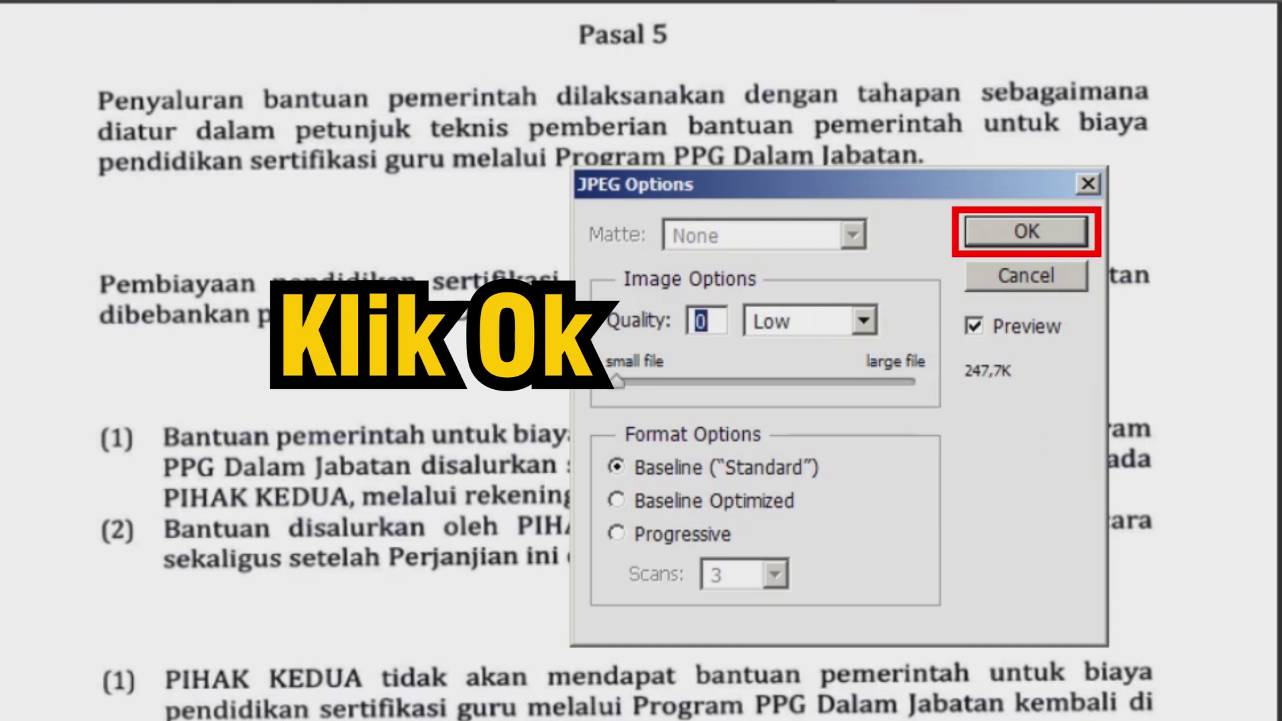
{"action": "key", "text": "Return"}
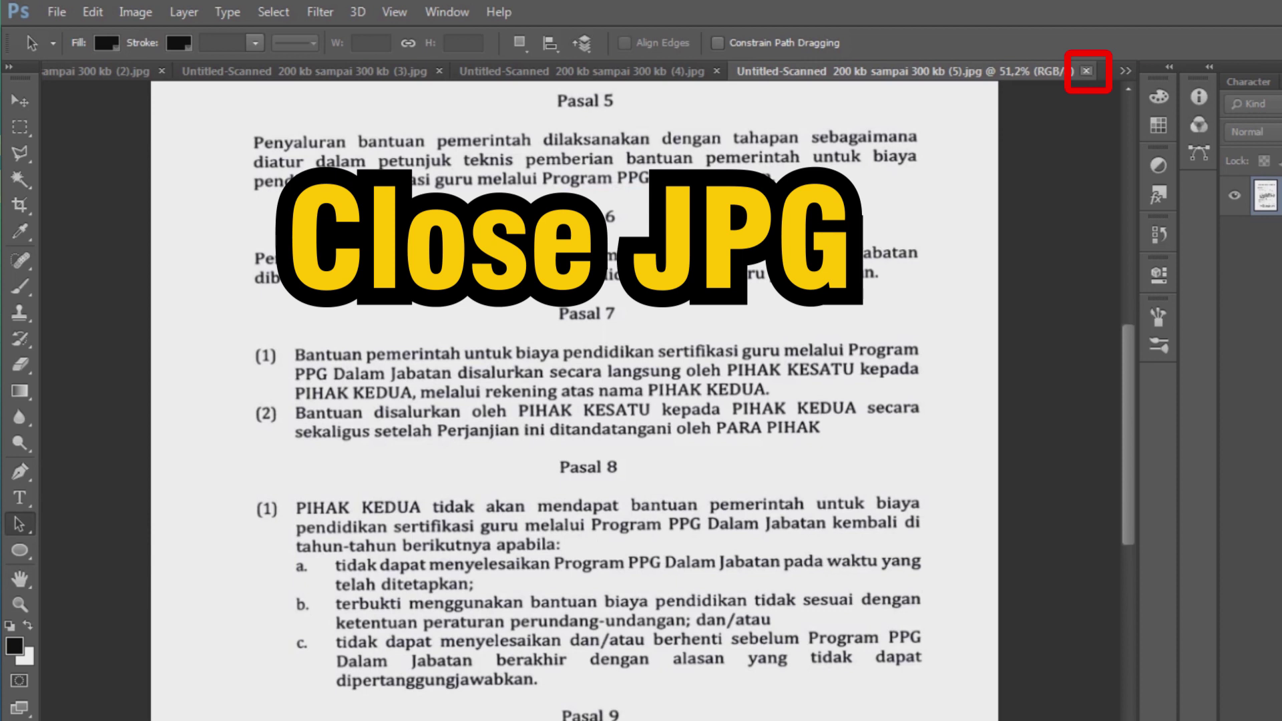
{"action": "left_click", "coordinate": [1086, 71]}
- Resample the 200 kb sampai 300 kb (4) scan to a resolution of 200 pixels/inch
{"action": "scroll", "coordinate": [581, 433], "scroll_direction": "up", "scroll_amount": 1}
{"action": "scroll", "coordinate": [569, 390], "scroll_direction": "up", "scroll_amount": 5}
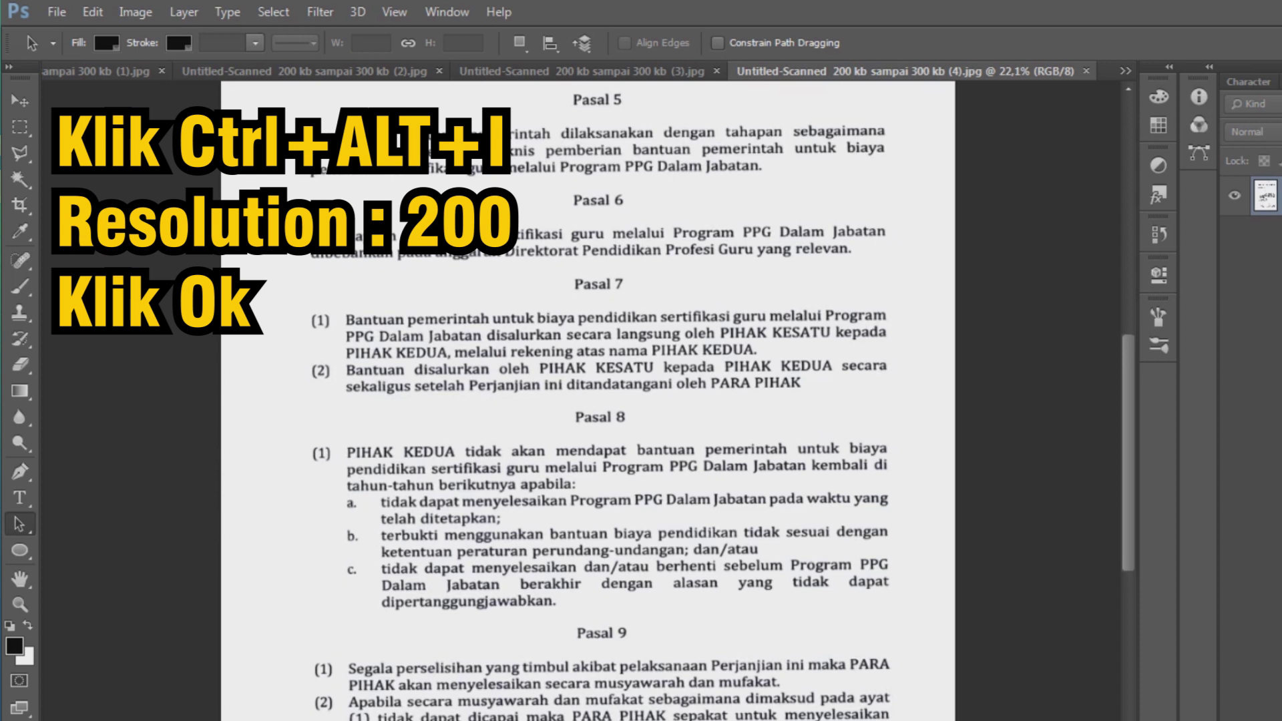
{"action": "key", "text": "ctrl+alt+i"}
{"action": "left_click_drag", "start_coordinate": [606, 395], "coordinate": [596, 395]}
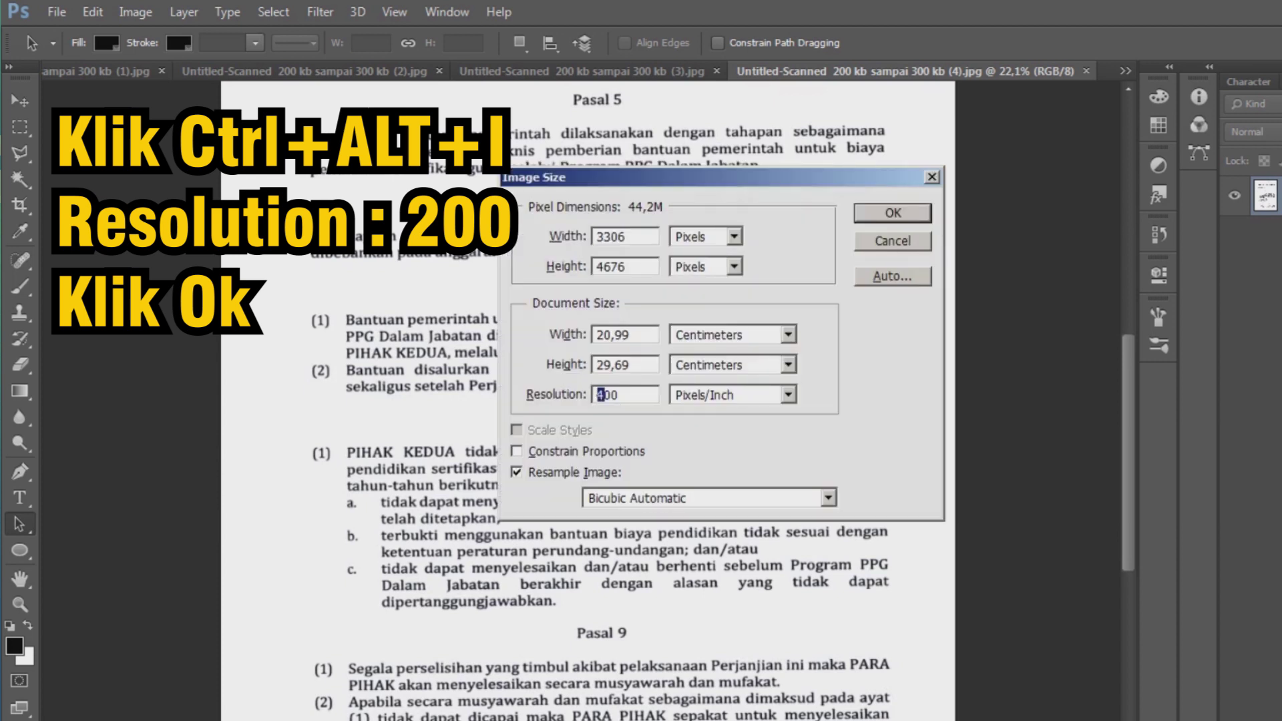
{"action": "type", "text": "2"}
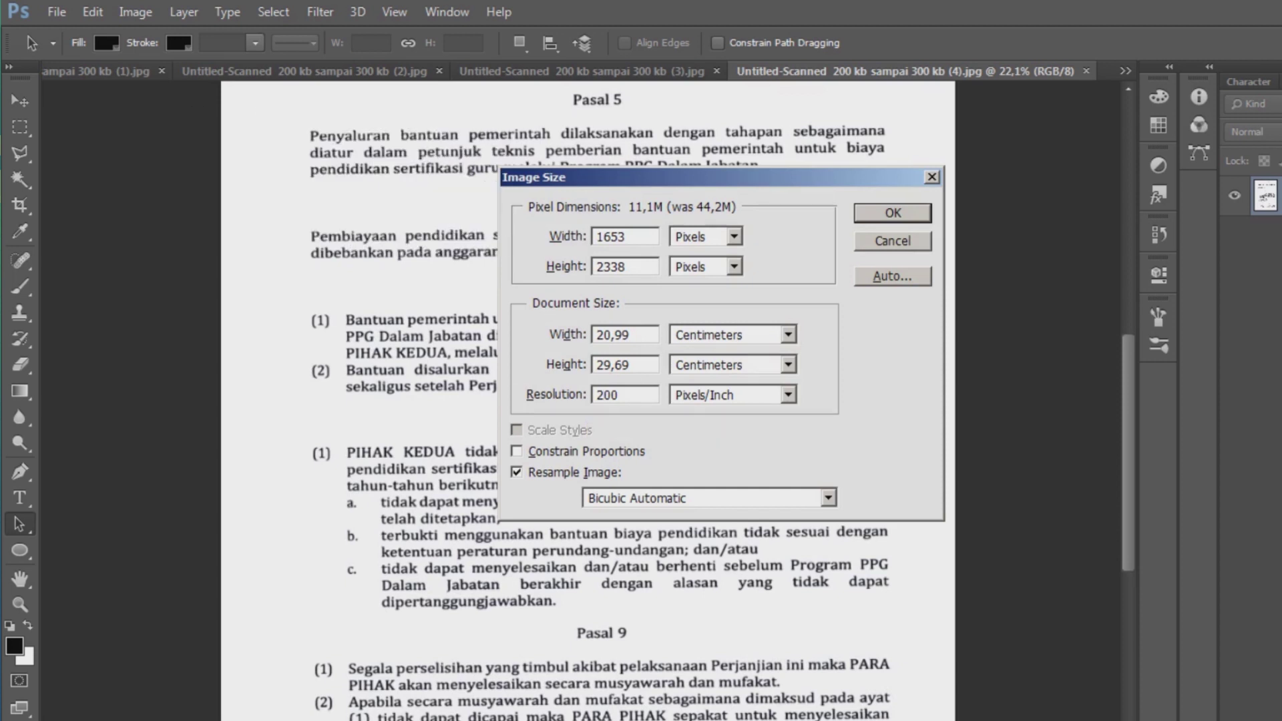
{"action": "key", "text": "Return"}
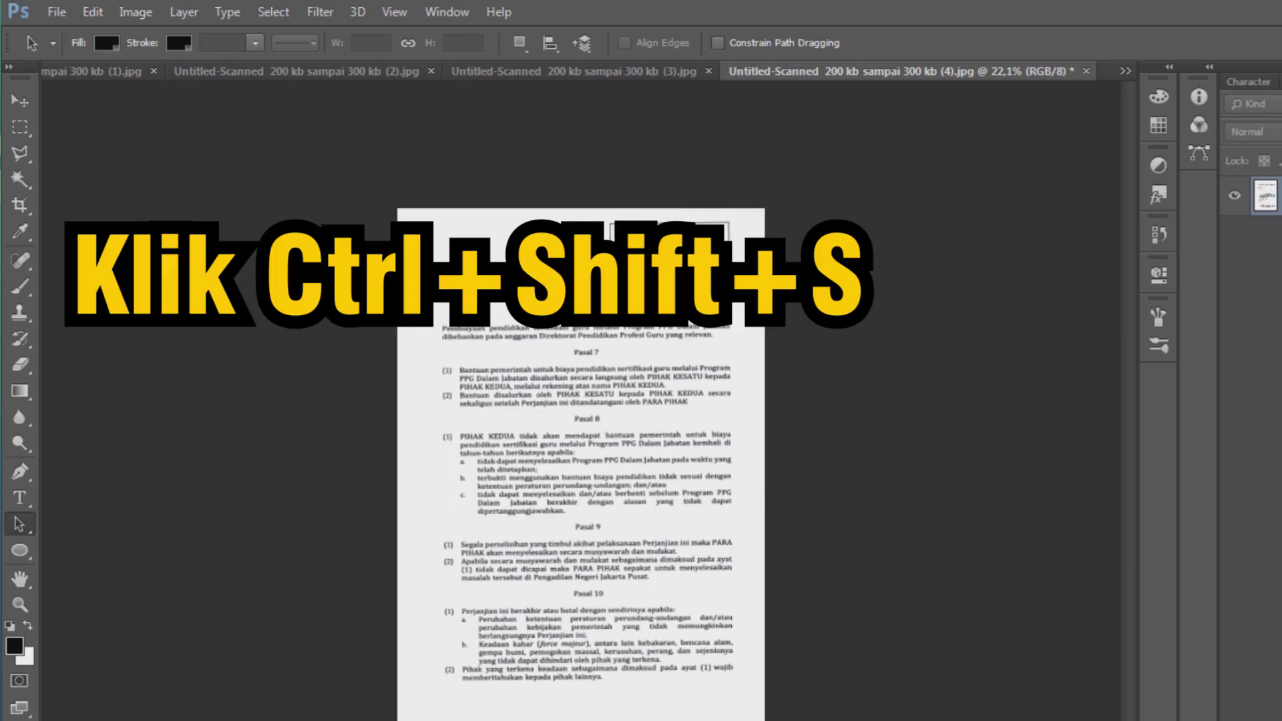
- Save resized scan (4) as a JPEG over its original in New folder with a lower image quality, and close it
{"action": "scroll", "coordinate": [596, 461], "scroll_direction": "up", "scroll_amount": 4}
{"action": "scroll", "coordinate": [542, 392], "scroll_direction": "up", "scroll_amount": 1}
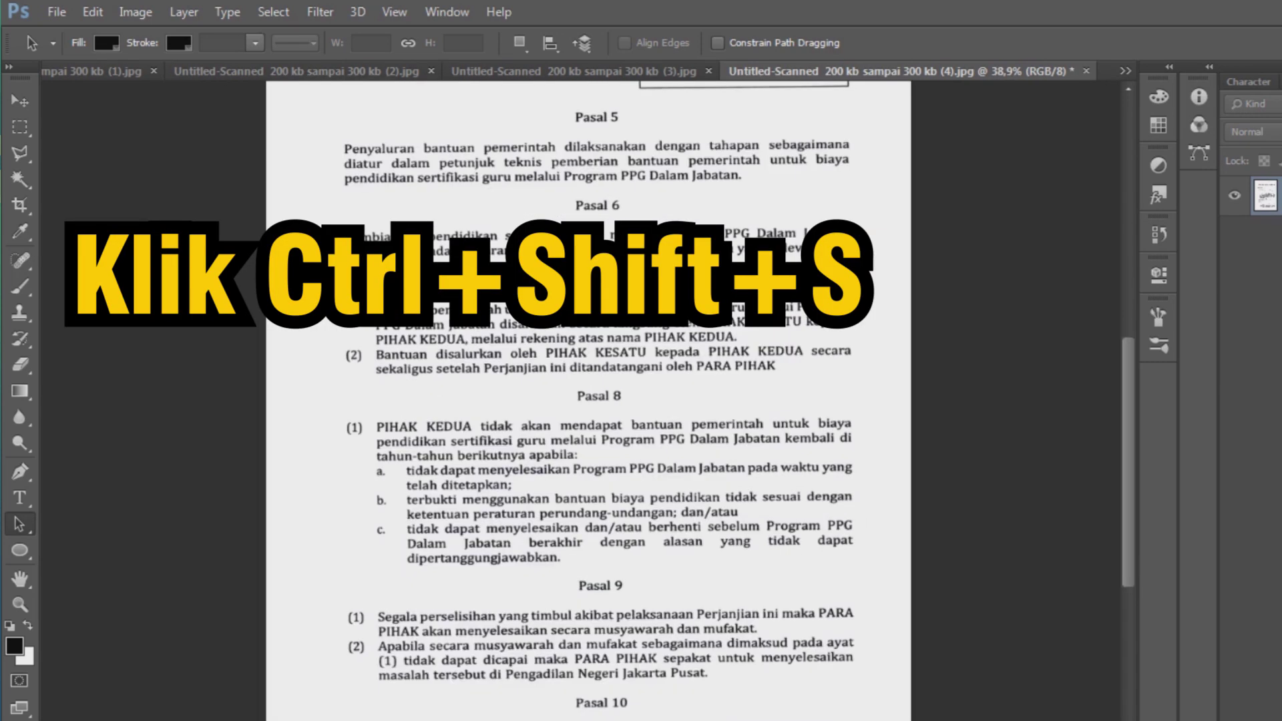
{"action": "key", "text": "ctrl+shift+s"}
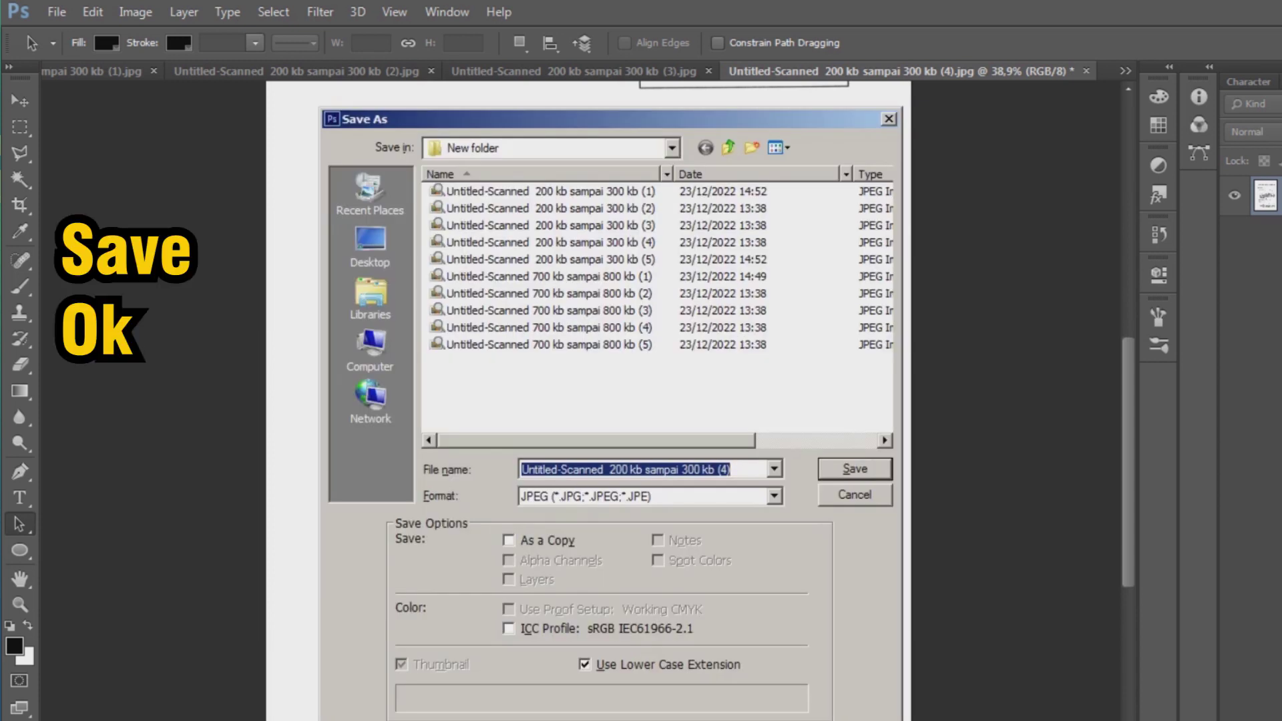
{"action": "key", "text": "Return"}
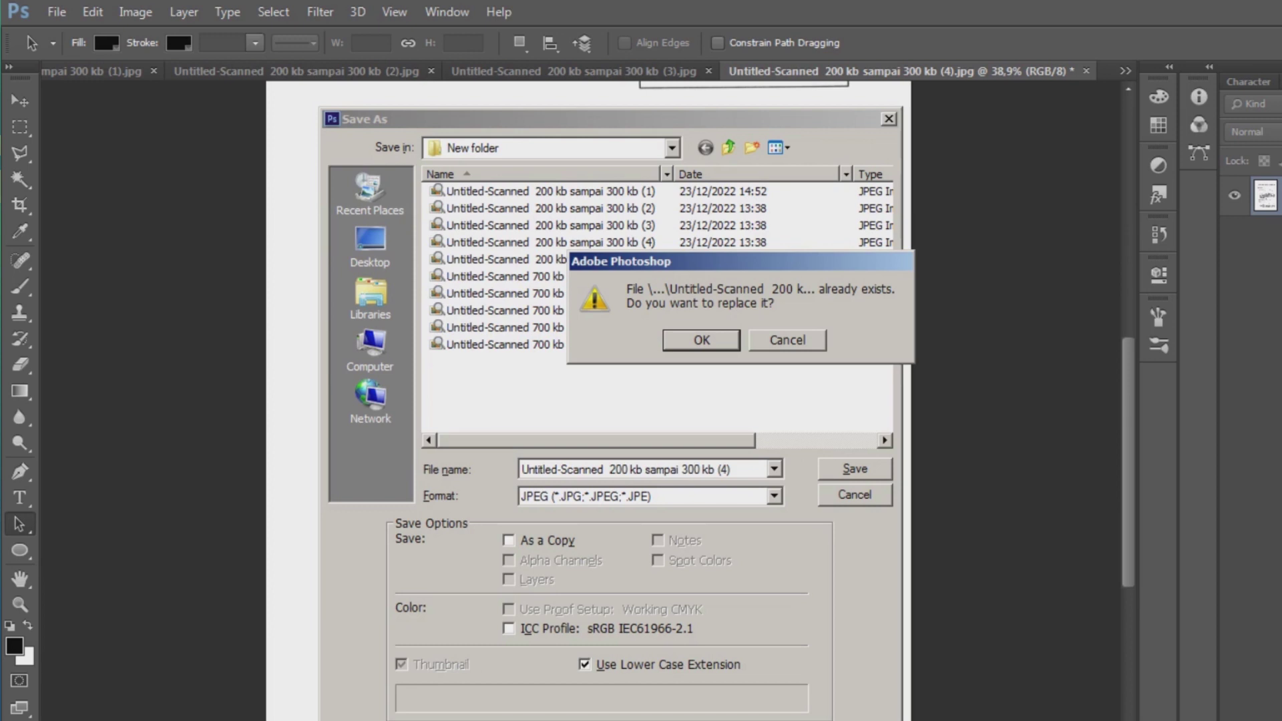
{"action": "key", "text": "Return"}
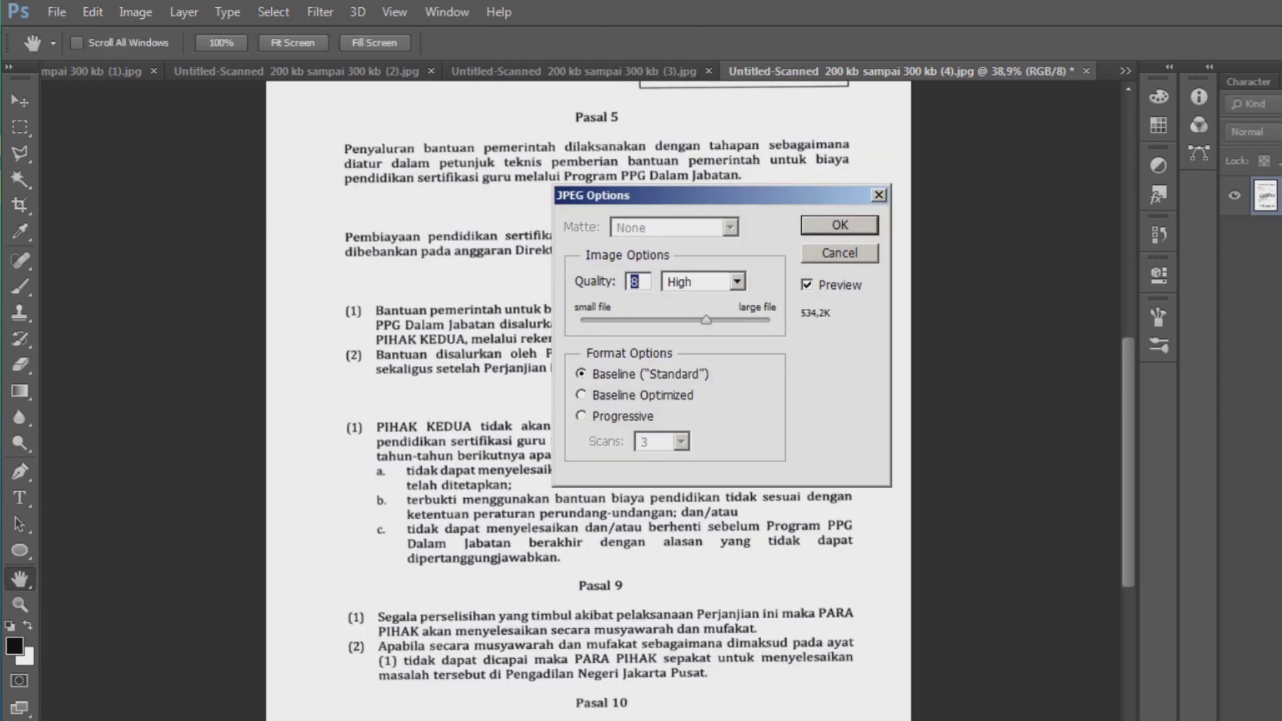
{"action": "type", "text": "50"}
{"action": "key", "text": "Return"}
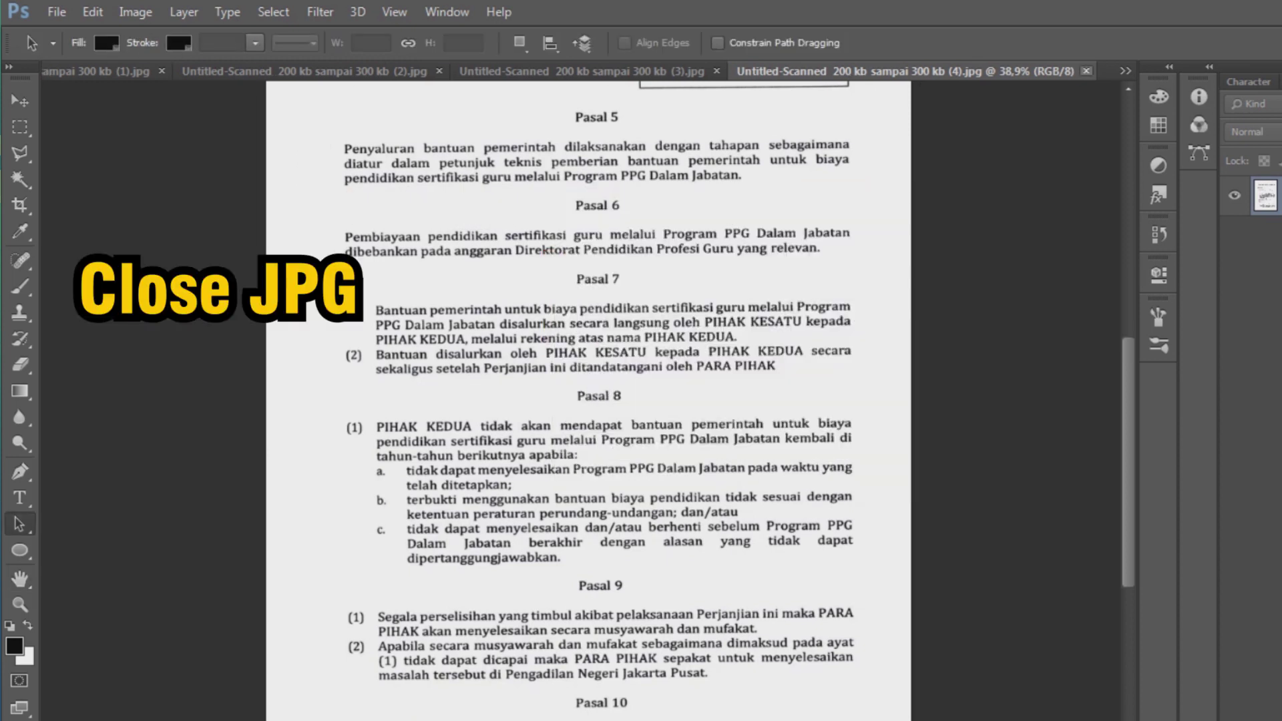
{"action": "left_click", "coordinate": [1086, 71]}
- Resample the 200 kb sampai 300 kb (3) scan to a resolution of 200 pixels/inch
{"action": "key", "text": "ctrl+plus"}
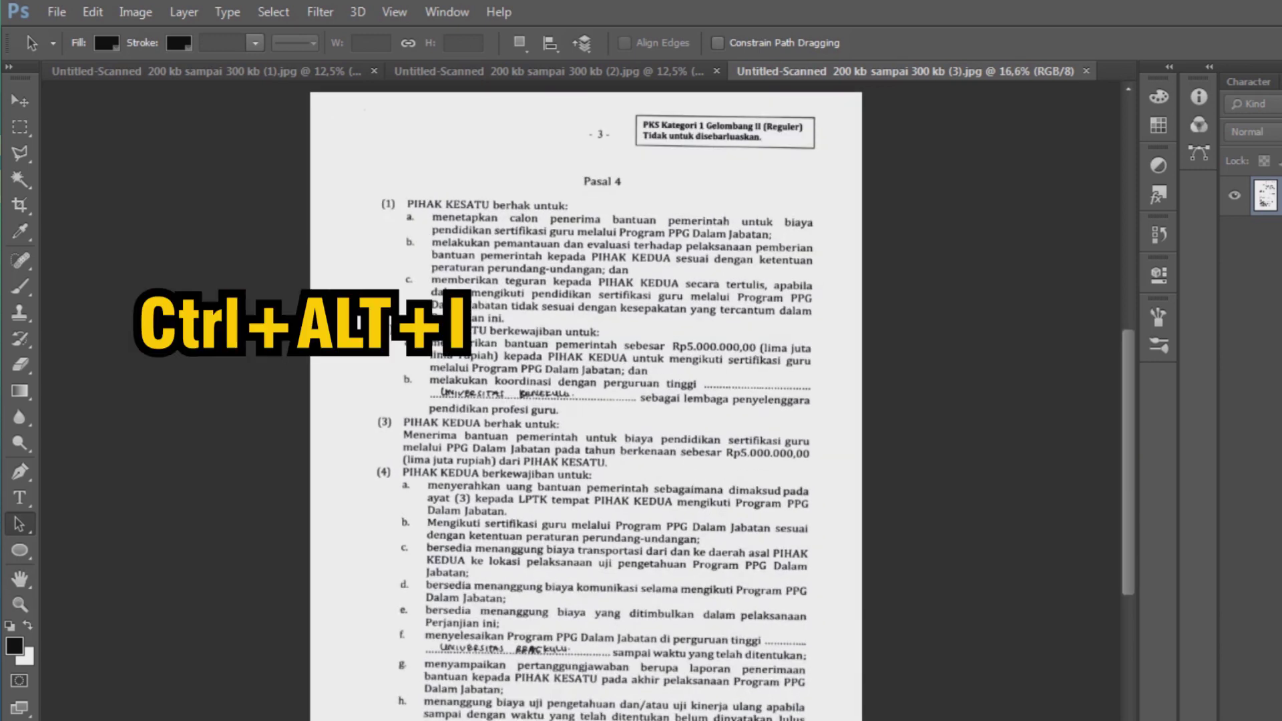
{"action": "key", "text": "ctrl+alt+i"}
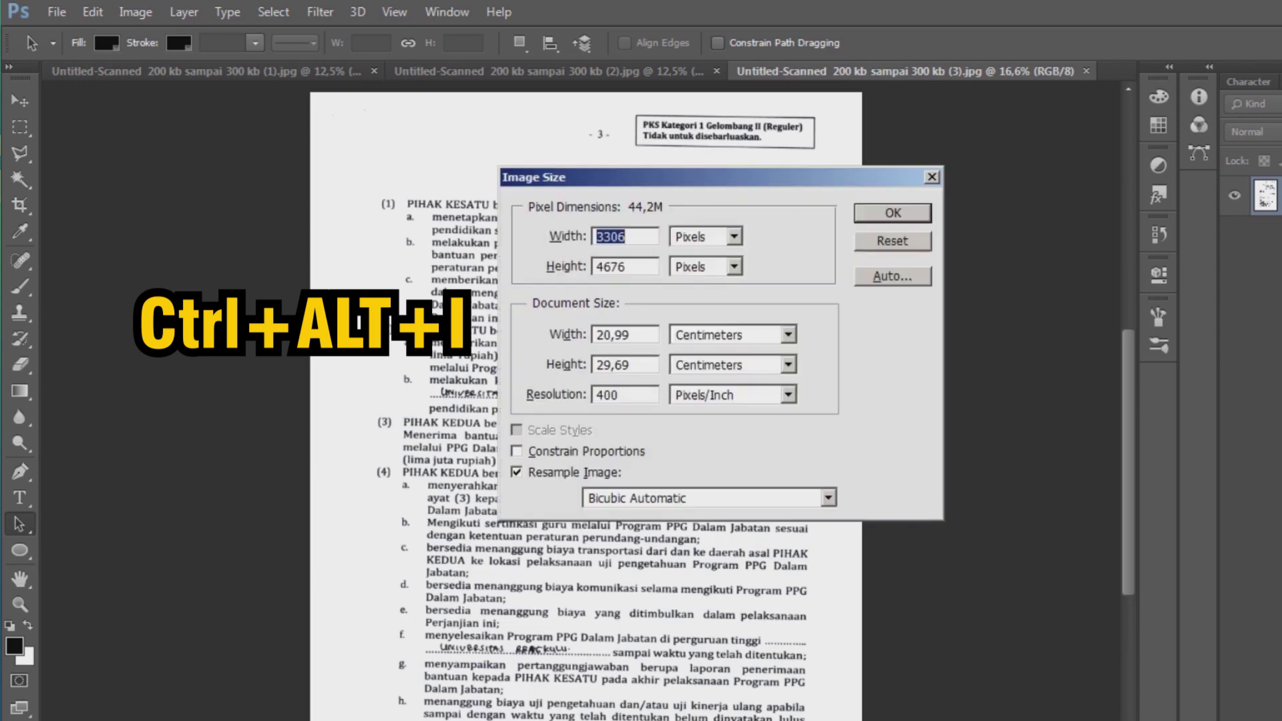
{"action": "left_click_drag", "start_coordinate": [604, 395], "coordinate": [595, 395]}
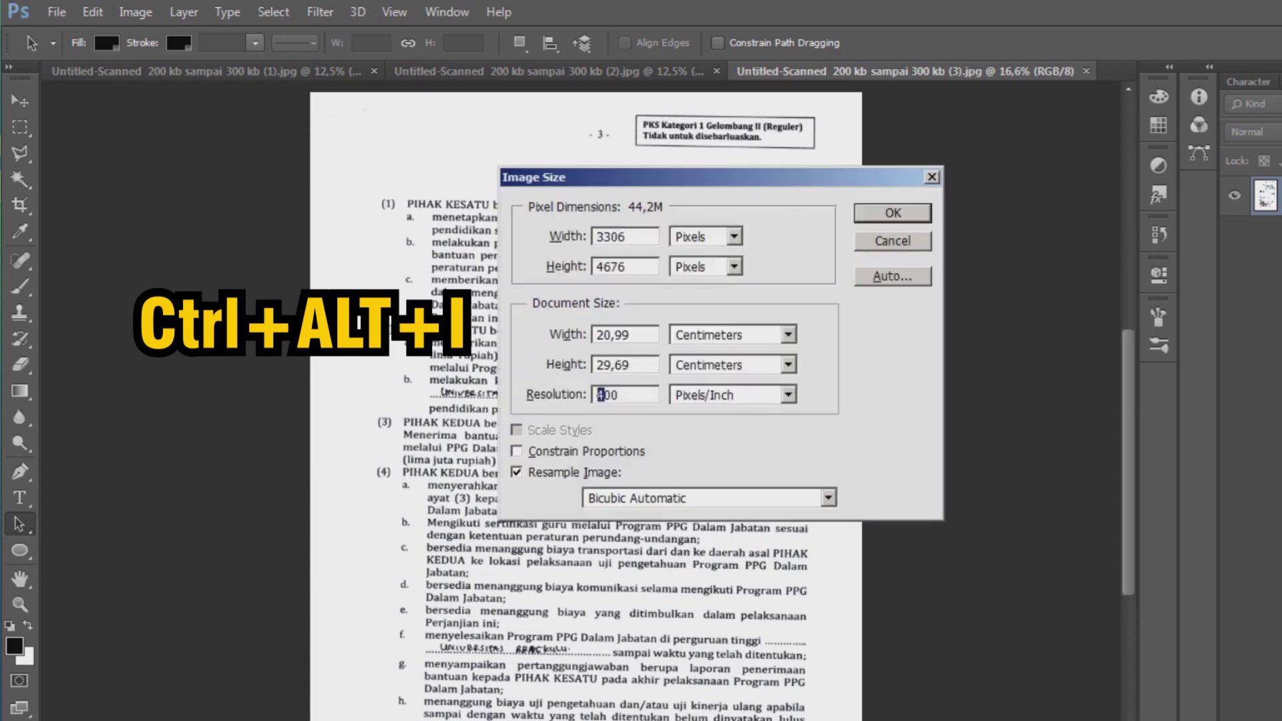
{"action": "type", "text": "2"}
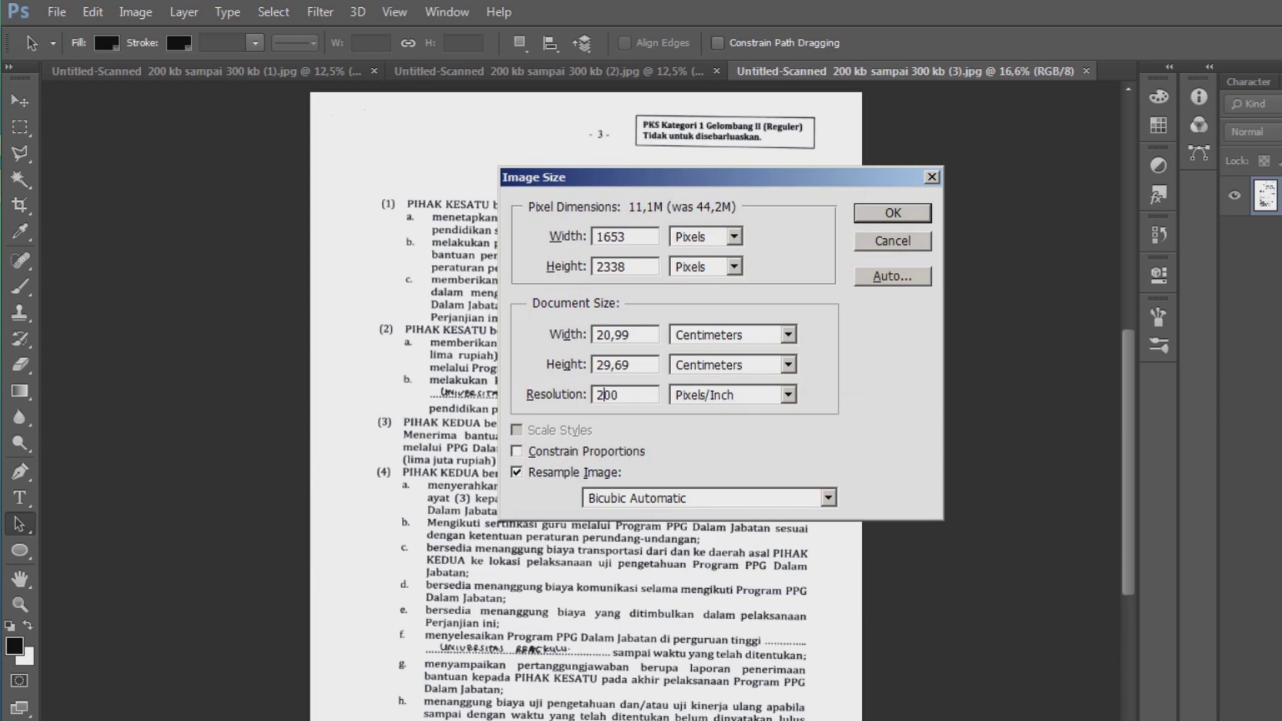
{"action": "key", "text": "Return"}
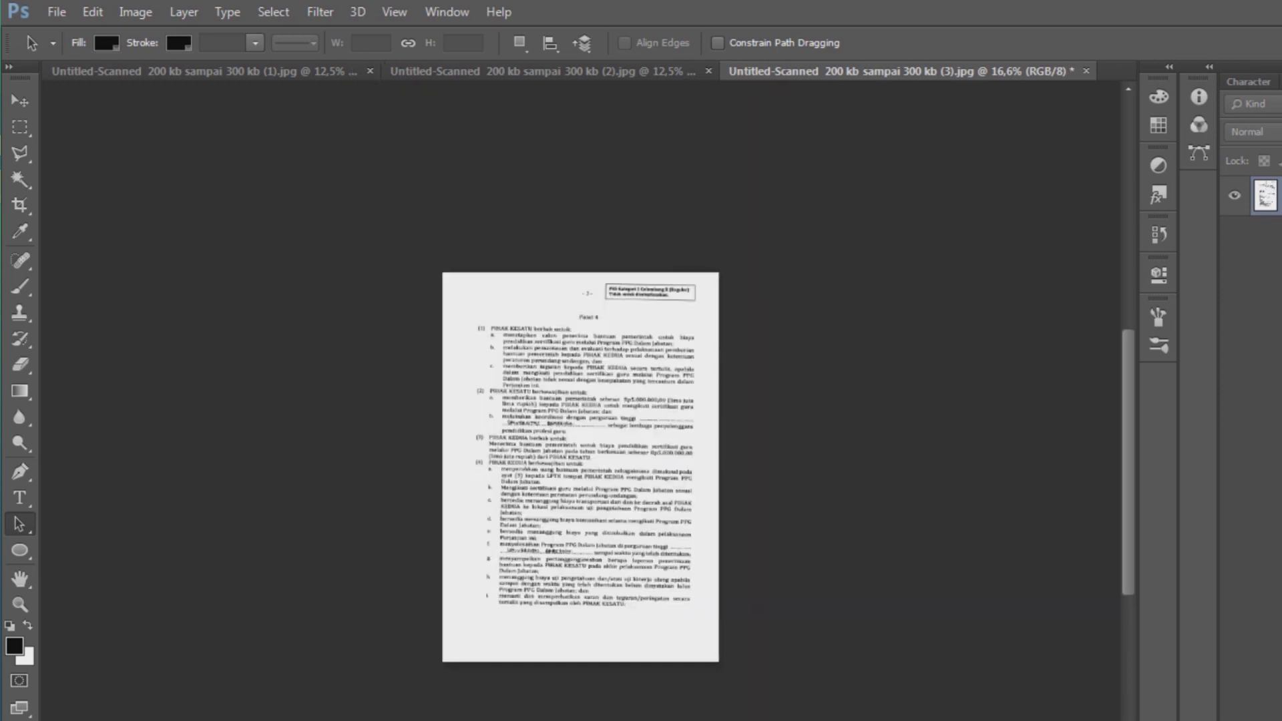
- Save resized scan (3) over its original JPEG in New folder at the smallest-file quality setting, and close it
{"action": "scroll", "coordinate": [577, 446], "scroll_direction": "up", "scroll_amount": 3}
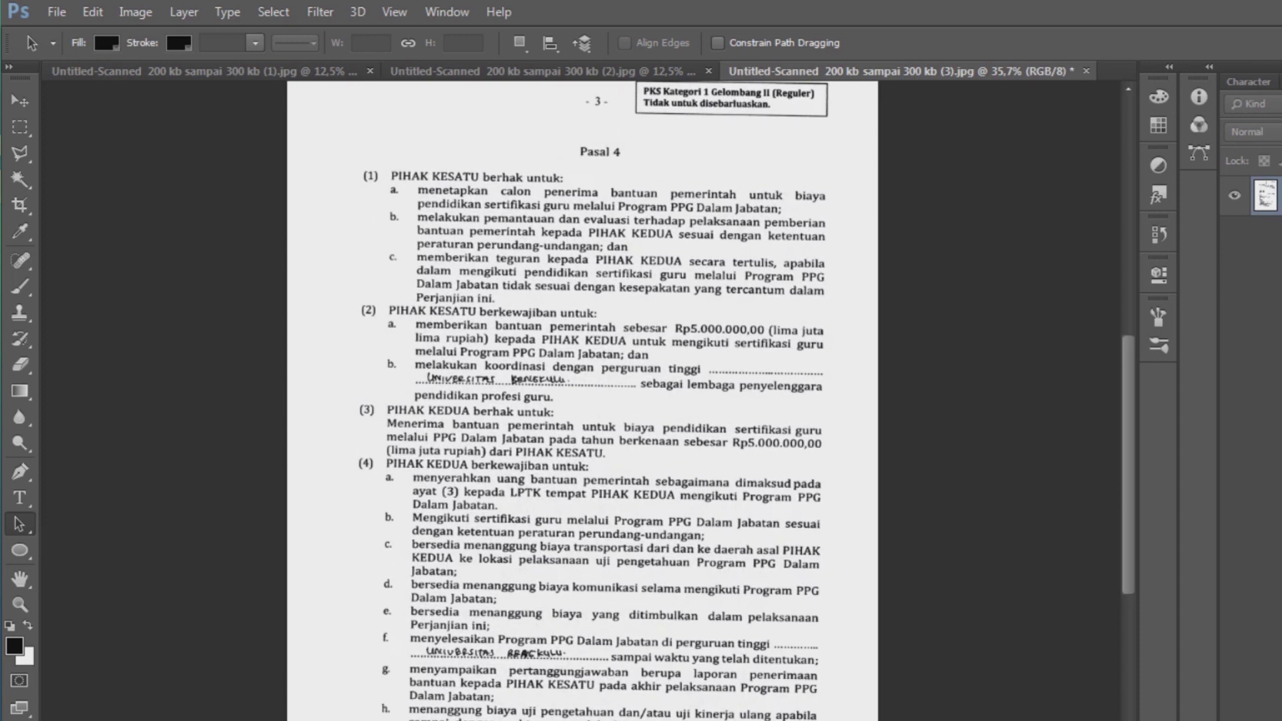
{"action": "key", "text": "ctrl+shift+s"}
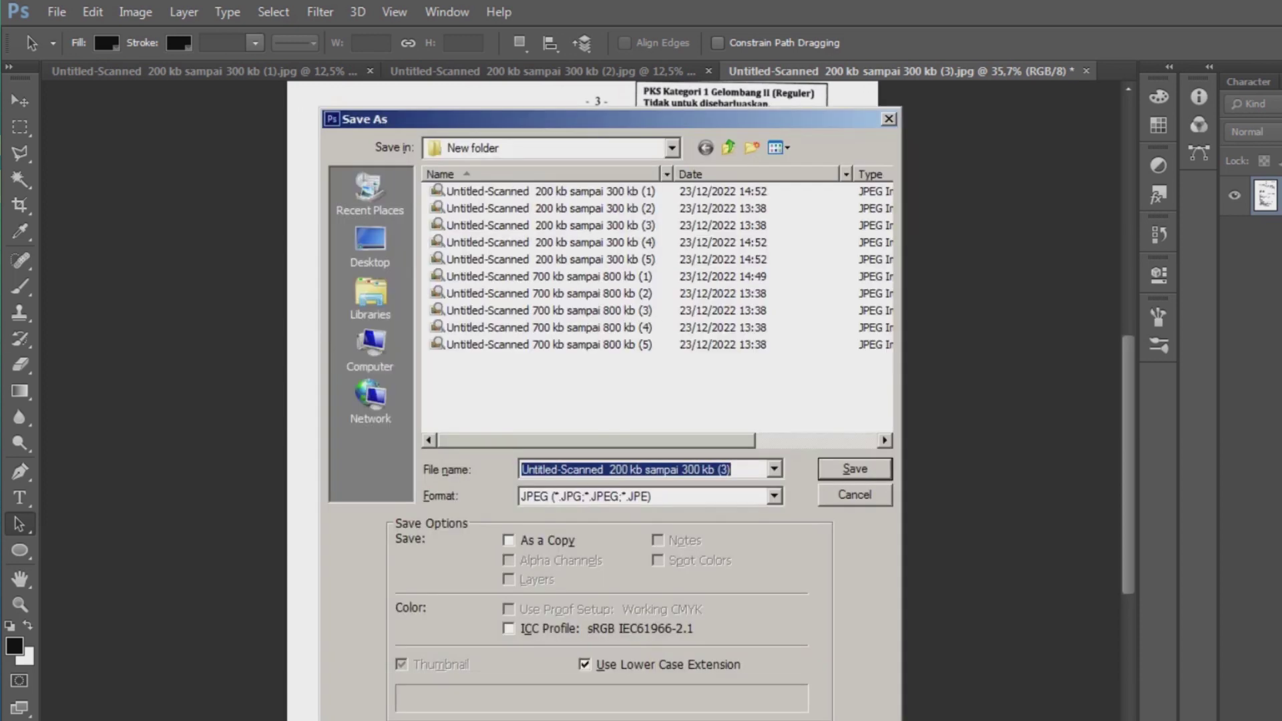
{"action": "key", "text": "Return"}
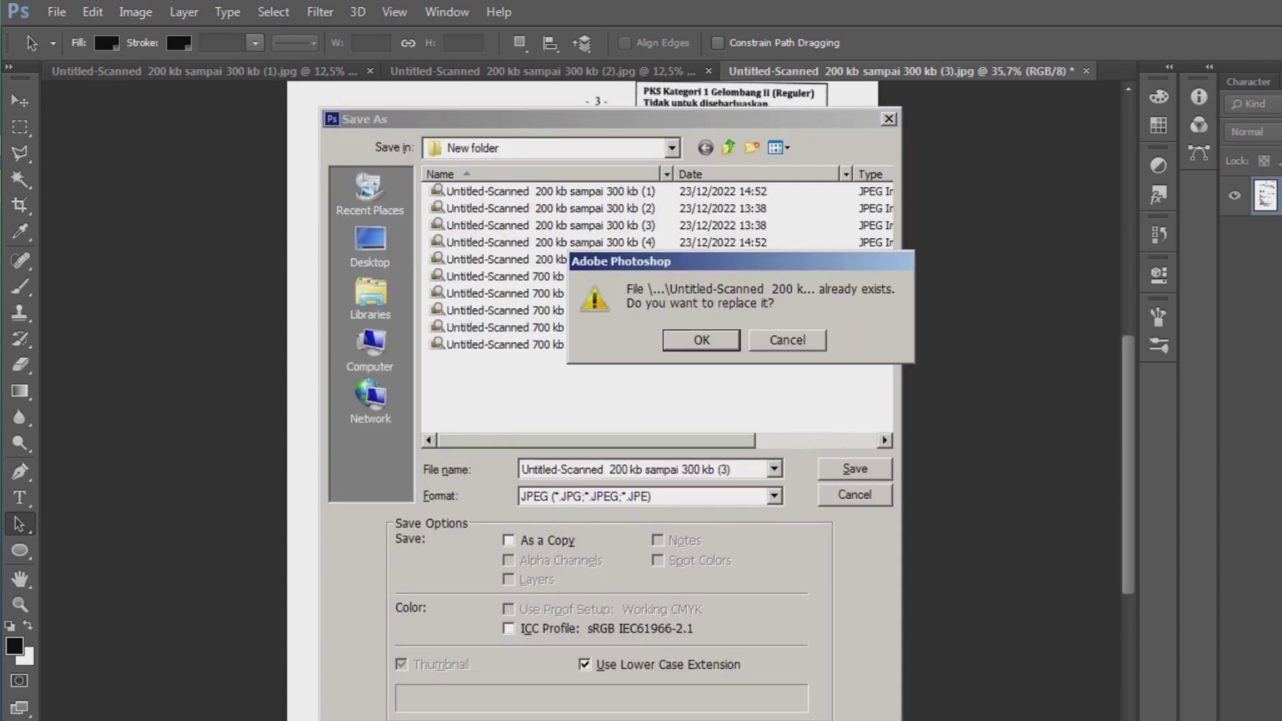
{"action": "key", "text": "Return"}
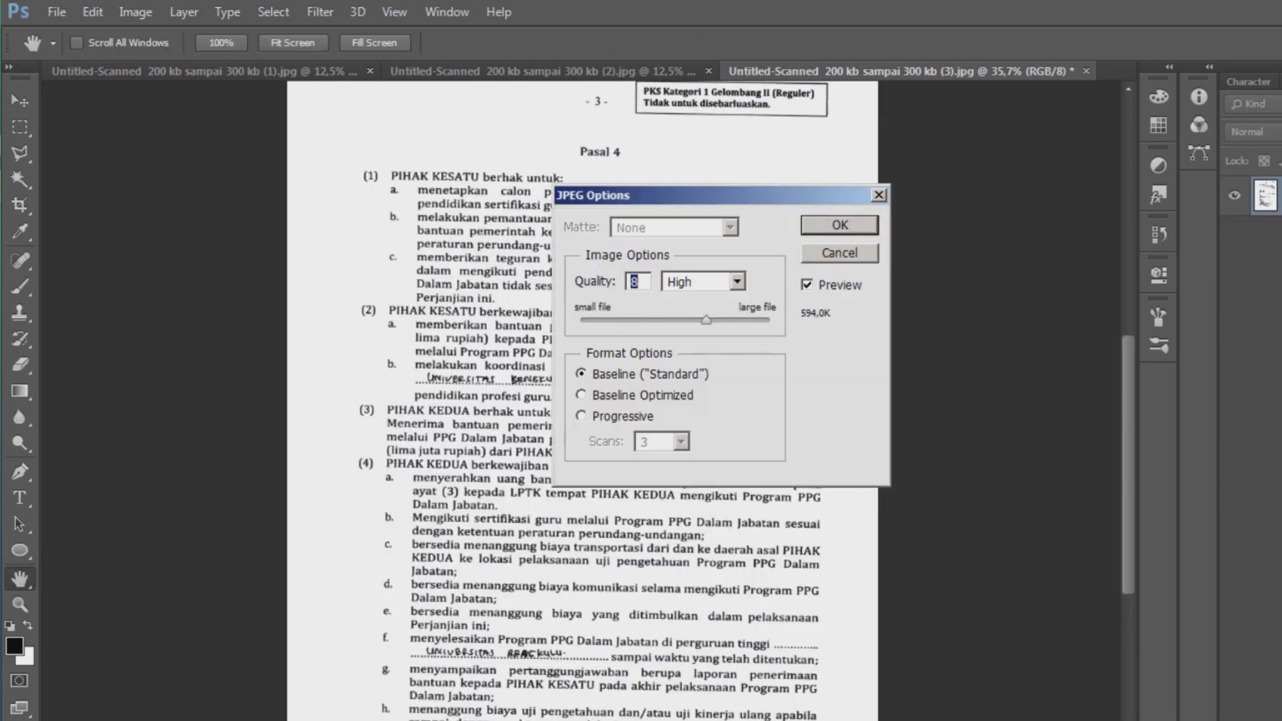
{"action": "left_click_drag", "start_coordinate": [707, 321], "coordinate": [581, 320]}
{"action": "key", "text": "Down"}
{"action": "key", "text": "Down"}
{"action": "key", "text": "Down"}
{"action": "key", "text": "Return"}
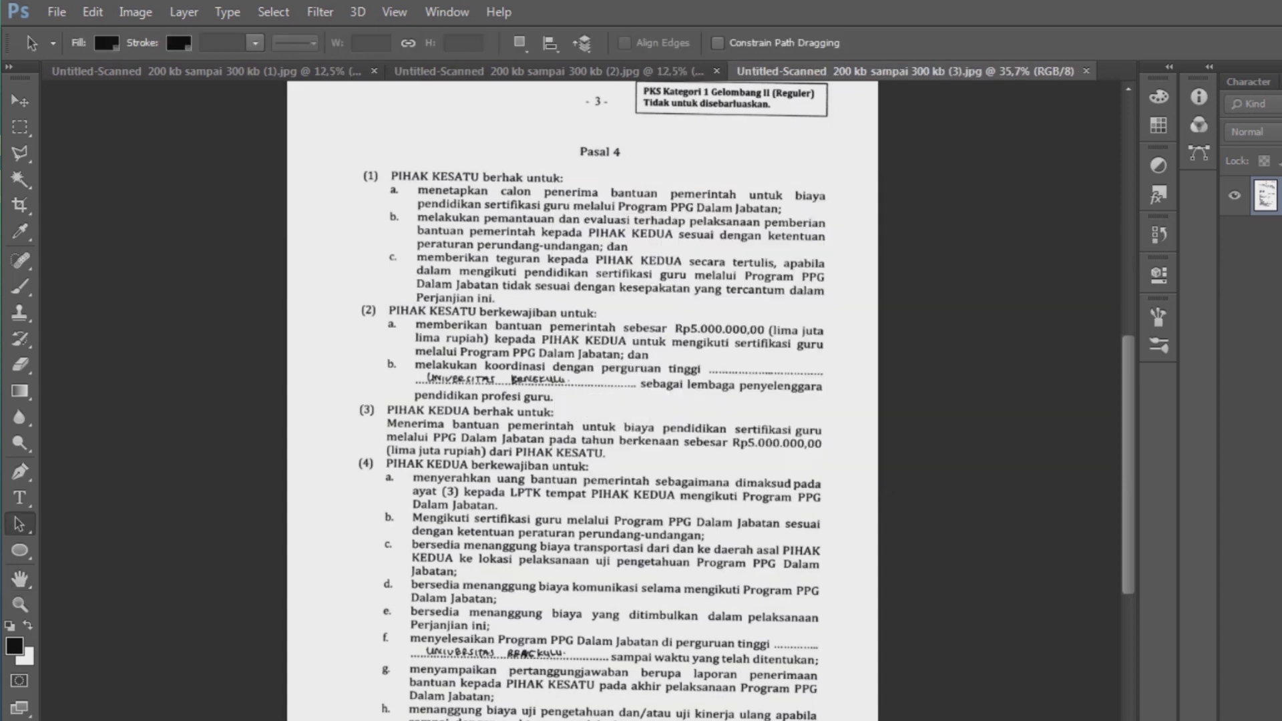
{"action": "left_click", "coordinate": [1086, 71]}
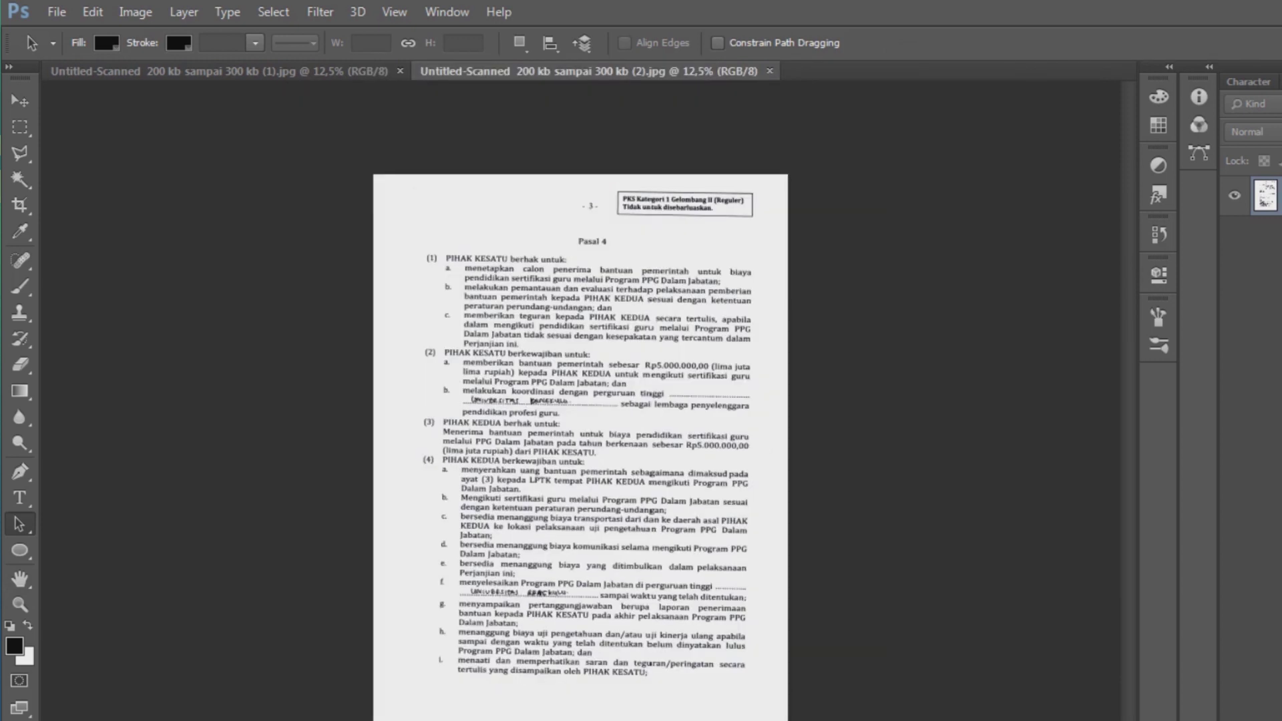
- Resample the 200 kb sampai 300 kb (2) scan to a resolution of 200 pixels/inch
{"action": "key", "text": "ctrl+alt+i"}
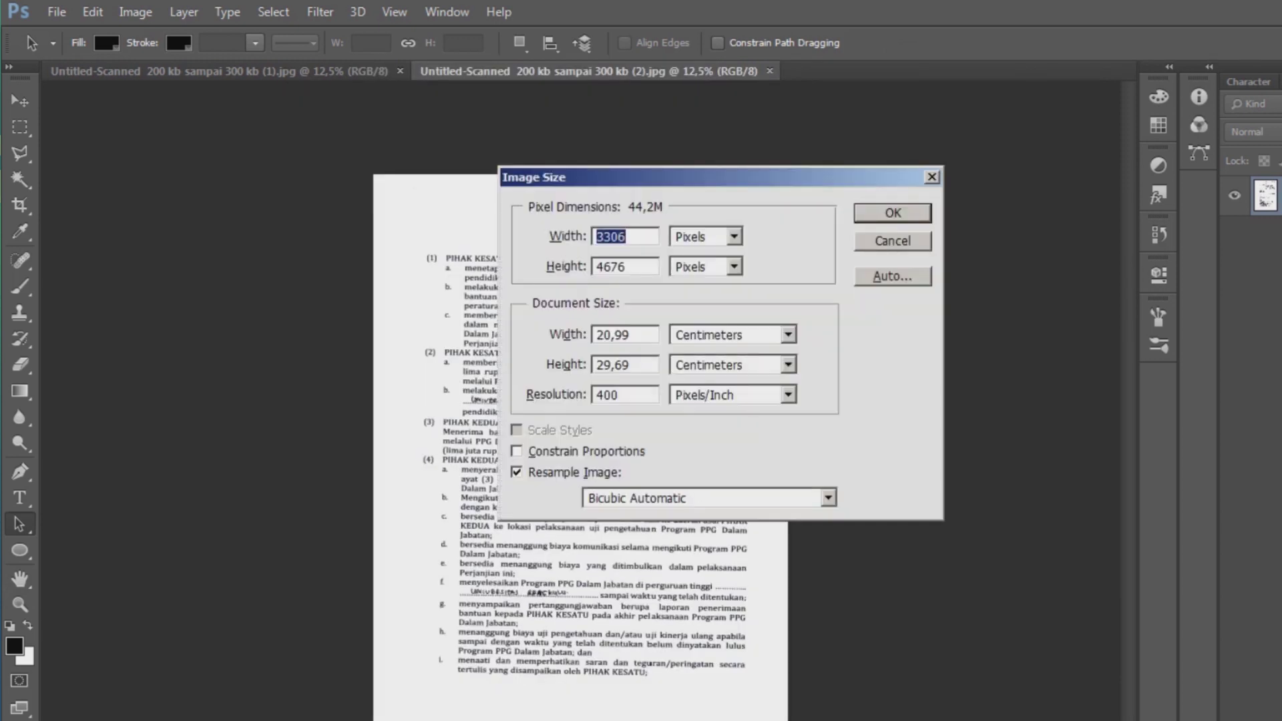
{"action": "left_click_drag", "start_coordinate": [606, 394], "coordinate": [598, 394]}
{"action": "type", "text": "2"}
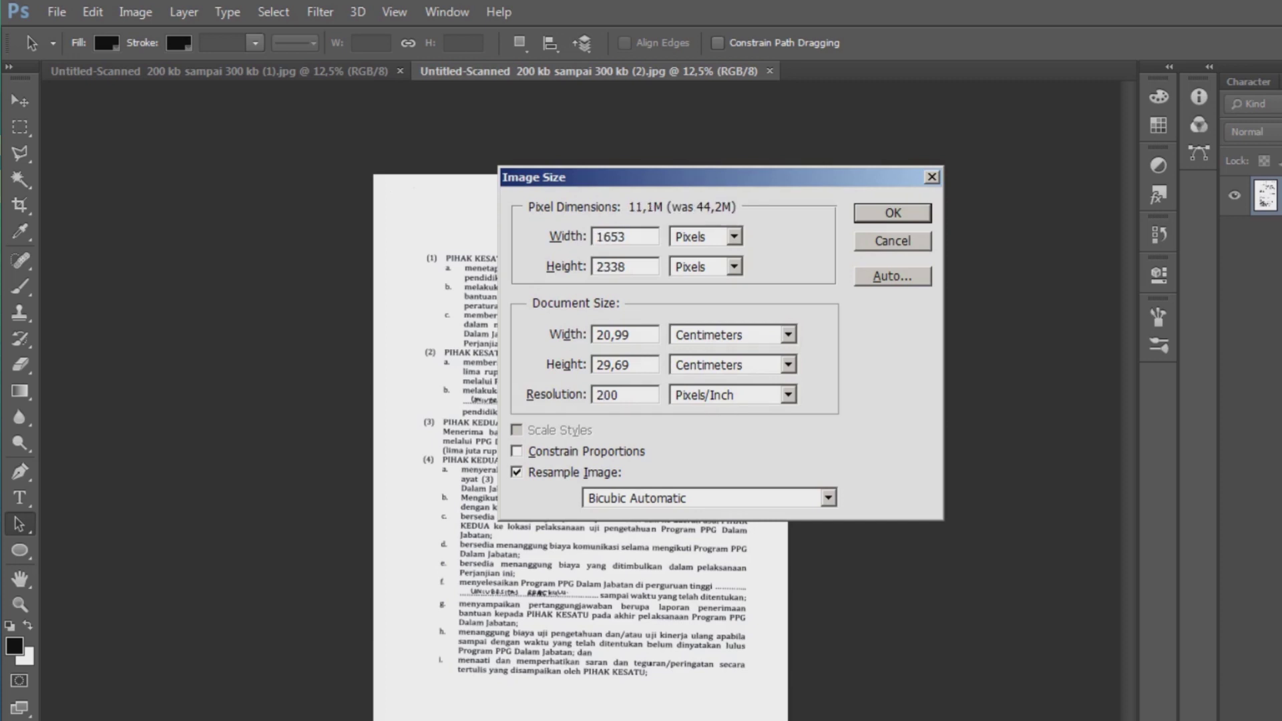
{"action": "key", "text": "Return"}
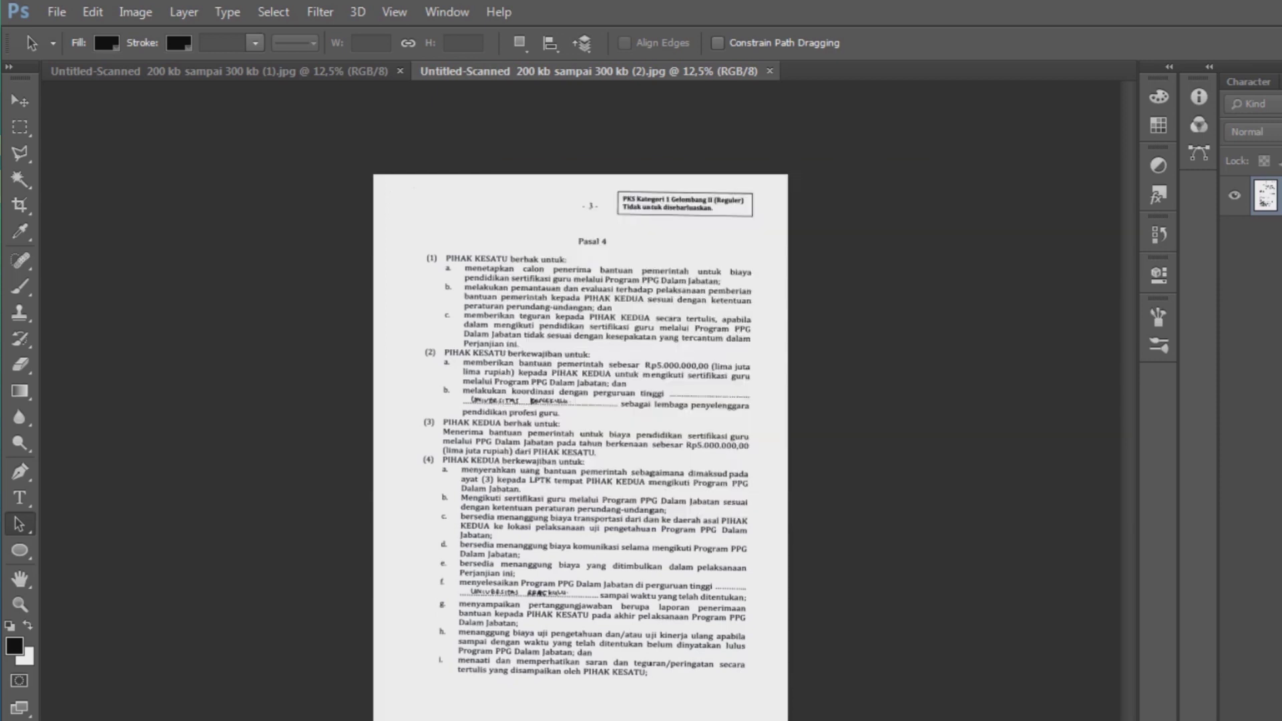
{"action": "key", "text": "ctrl+plus"}
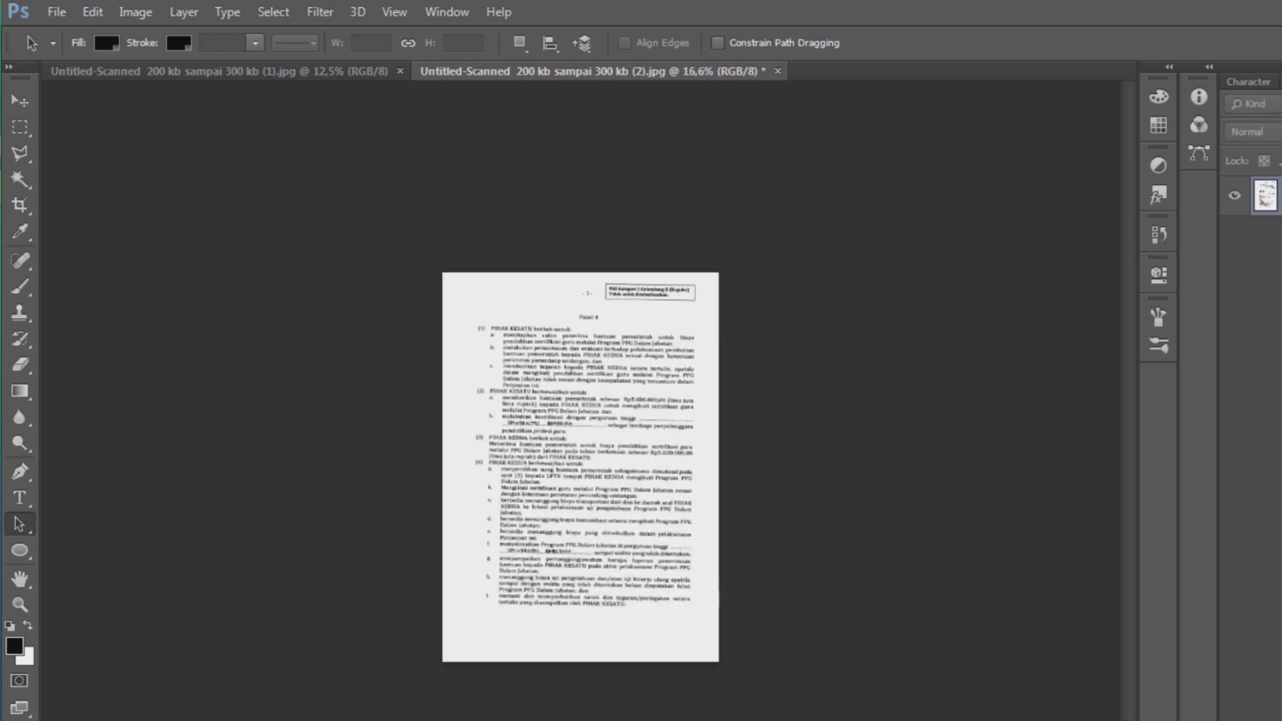
{"action": "key", "text": "ctrl+alt+i"}
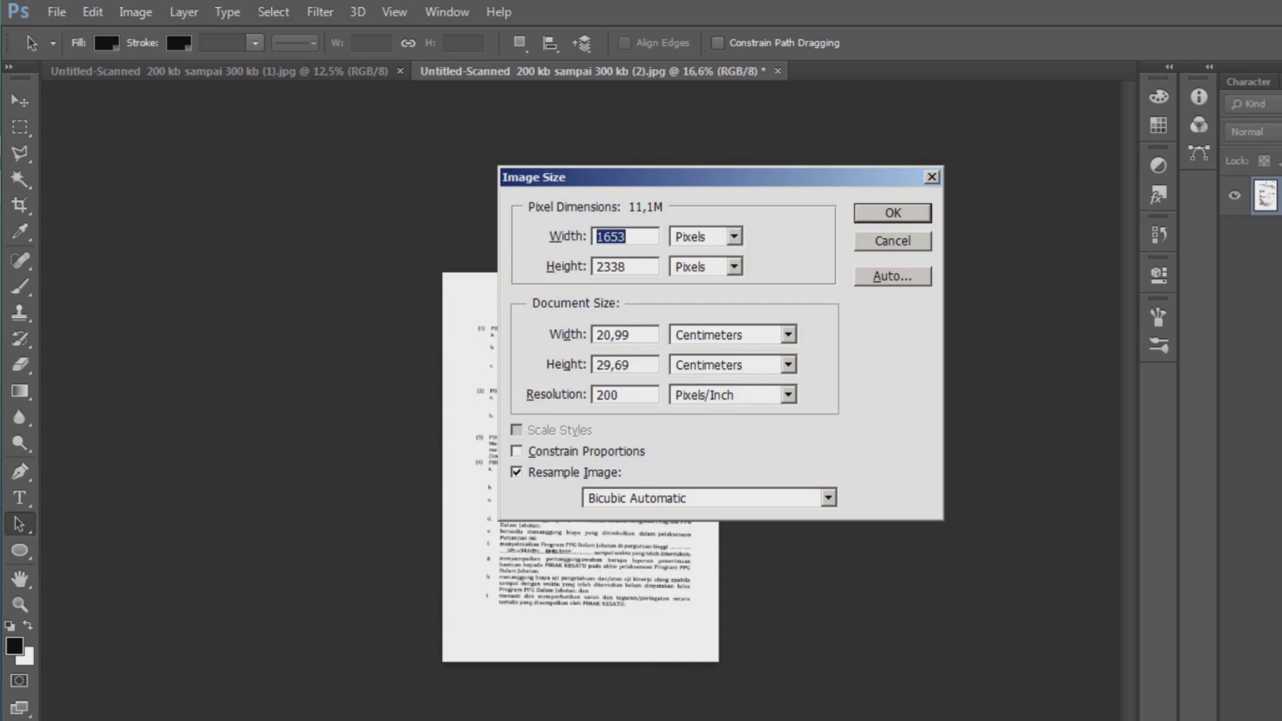
{"action": "key", "text": "Escape"}
- Save resized scan (2) over its original JPEG in New folder at quality 0 (Low), and close it
{"action": "key", "text": "ctrl+shift+s"}
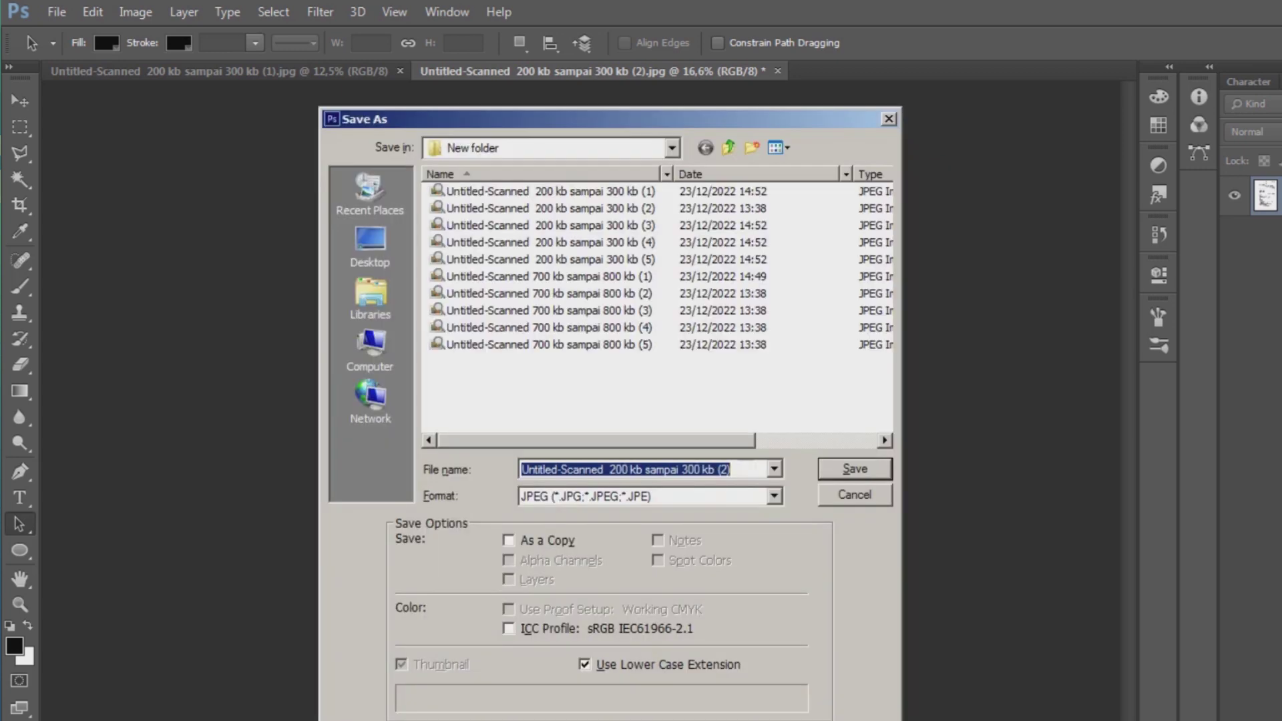
{"action": "key", "text": "Return"}
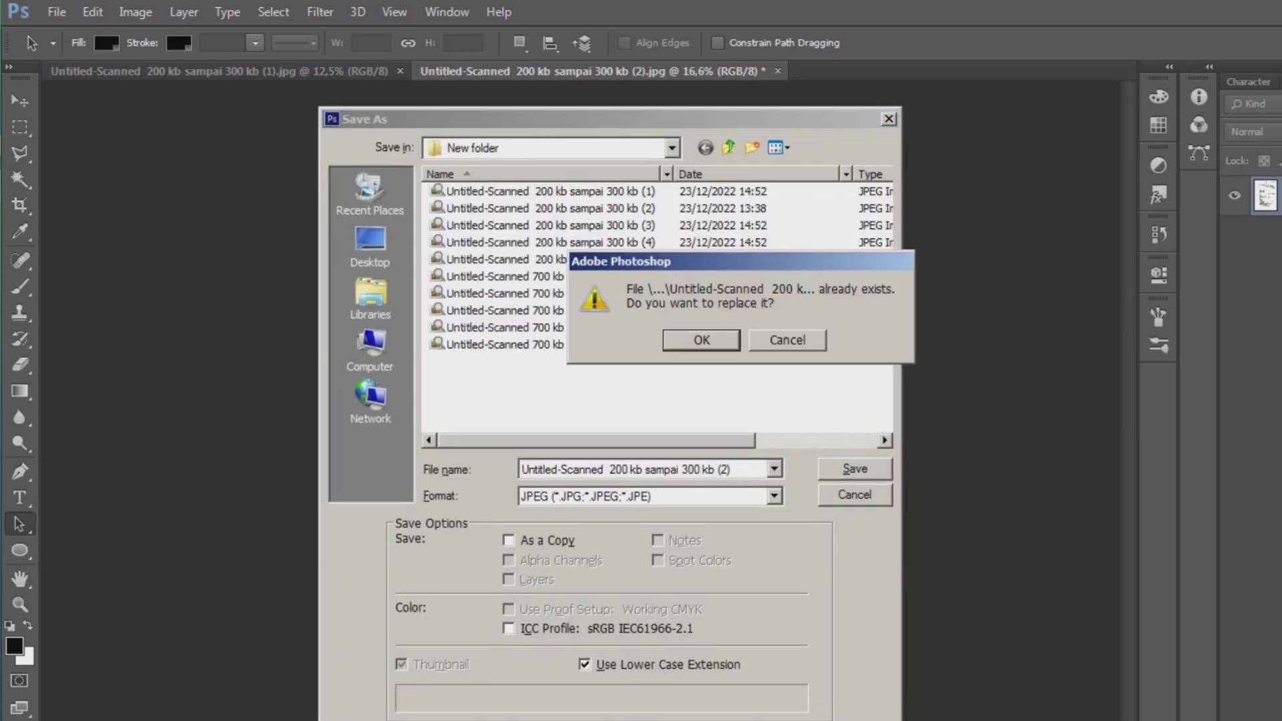
{"action": "key", "text": "Return"}
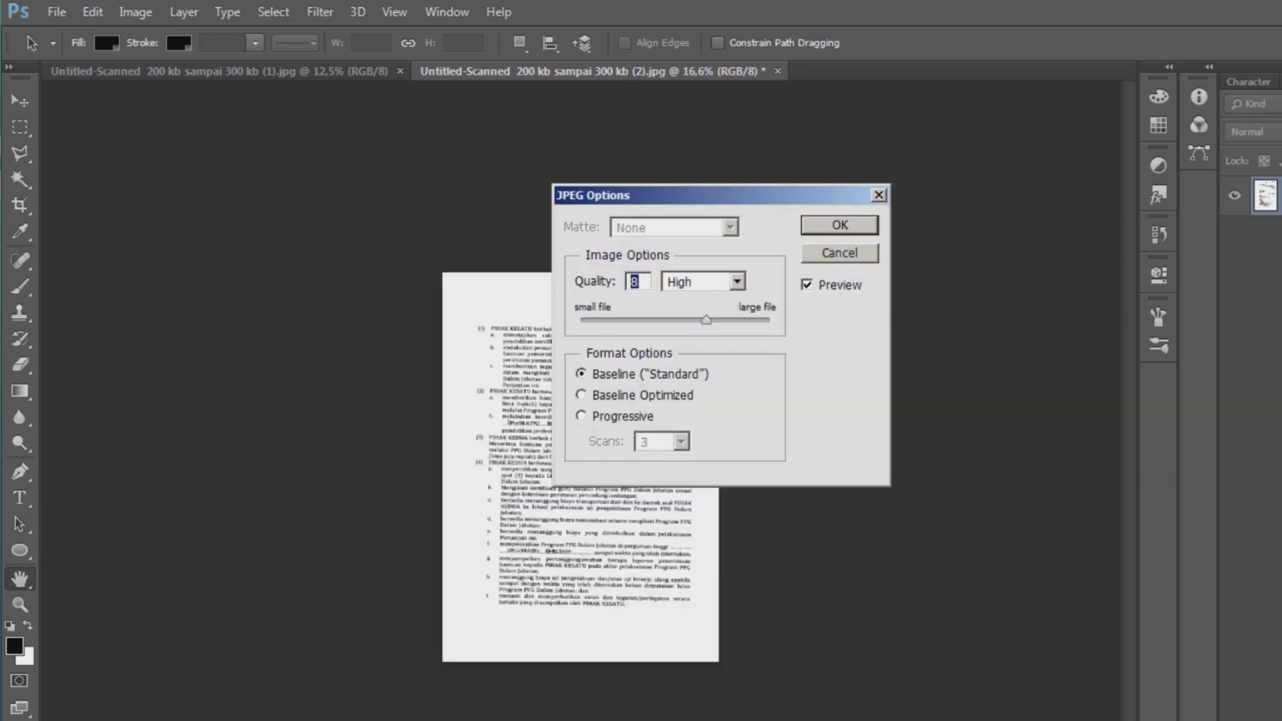
{"action": "type", "text": "0"}
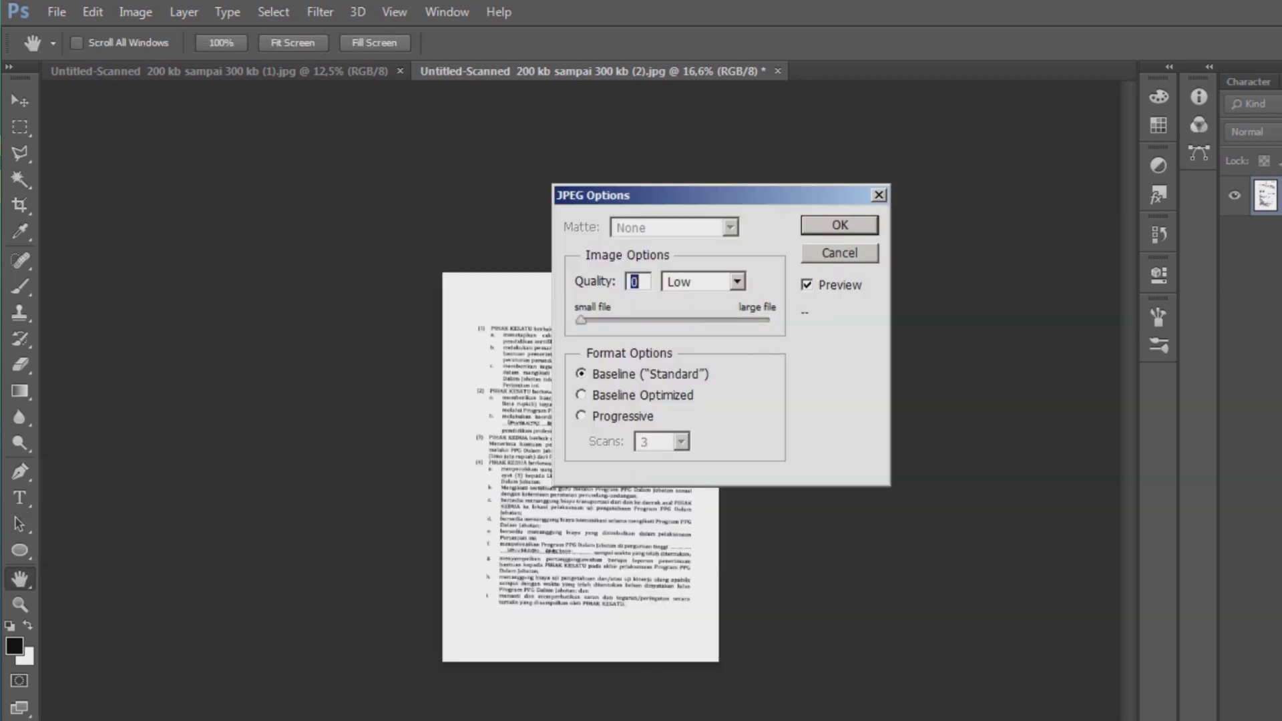
{"action": "key", "text": "Return"}
{"action": "key", "text": "a"}
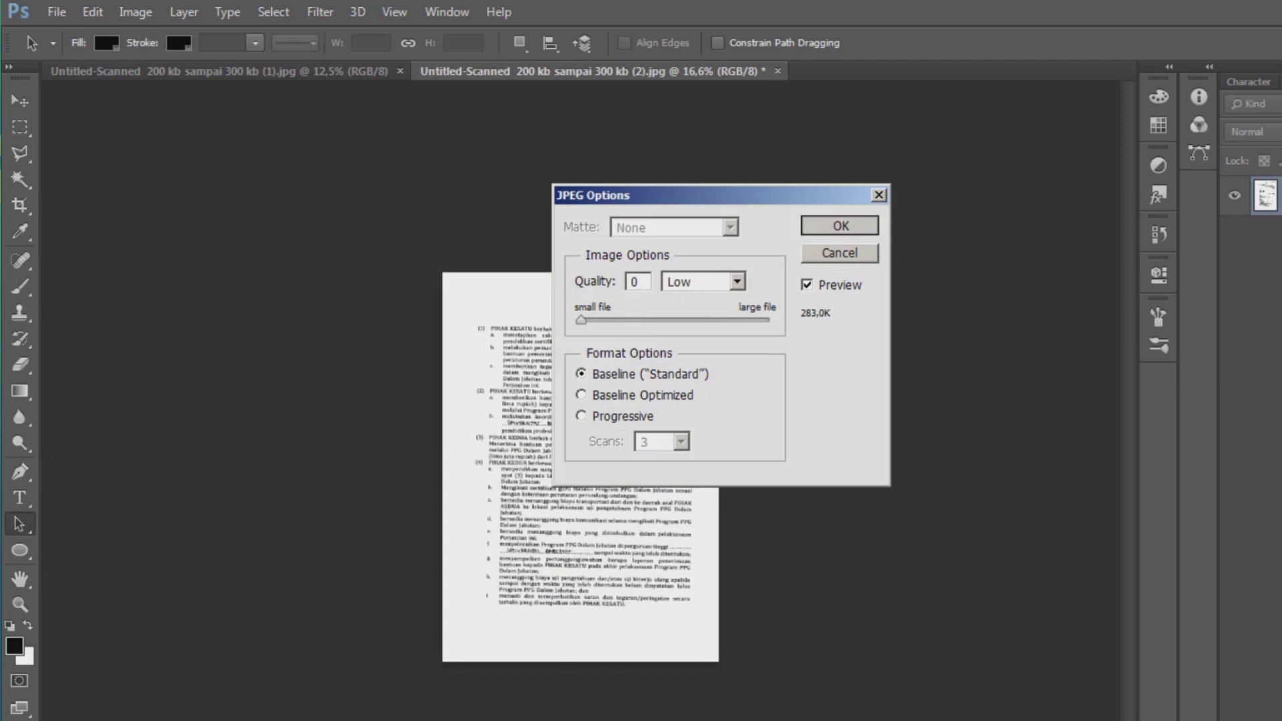
{"action": "left_click", "coordinate": [769, 70]}
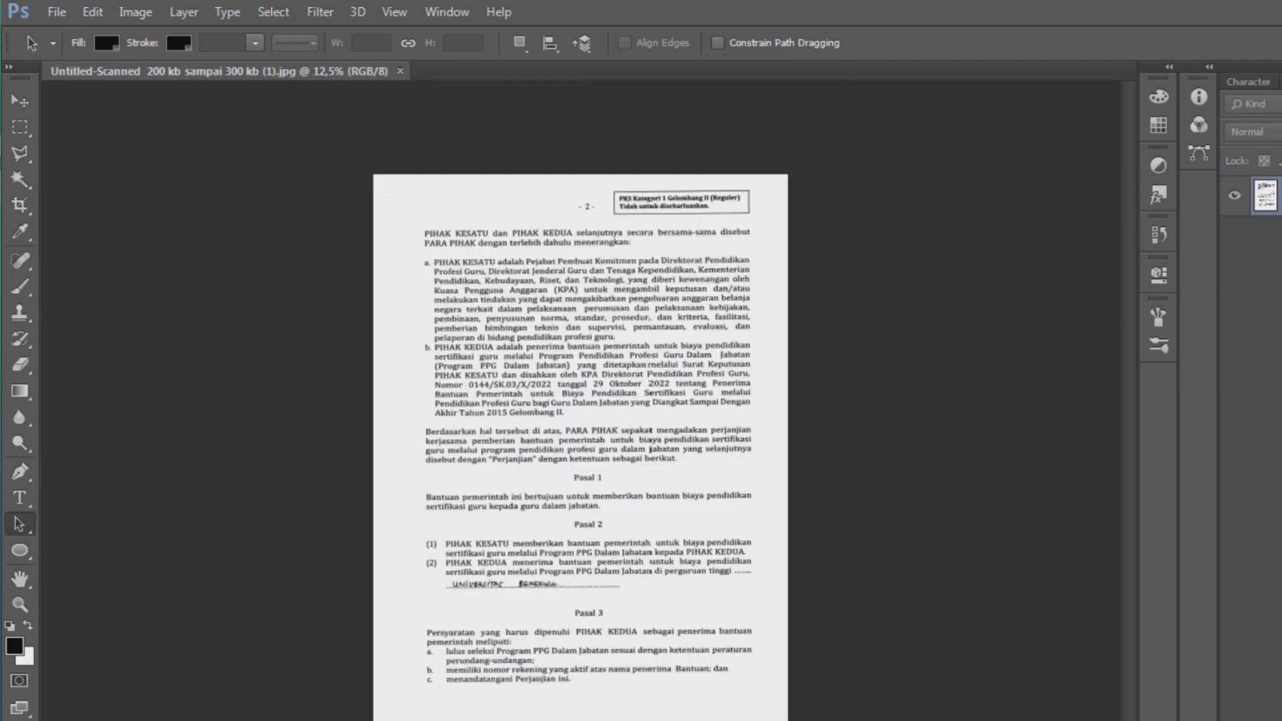
- Resample the 200 kb sampai 300 kb (1) scan to a resolution of 200 pixels/inch
{"action": "key", "text": "ctrl+alt+i"}
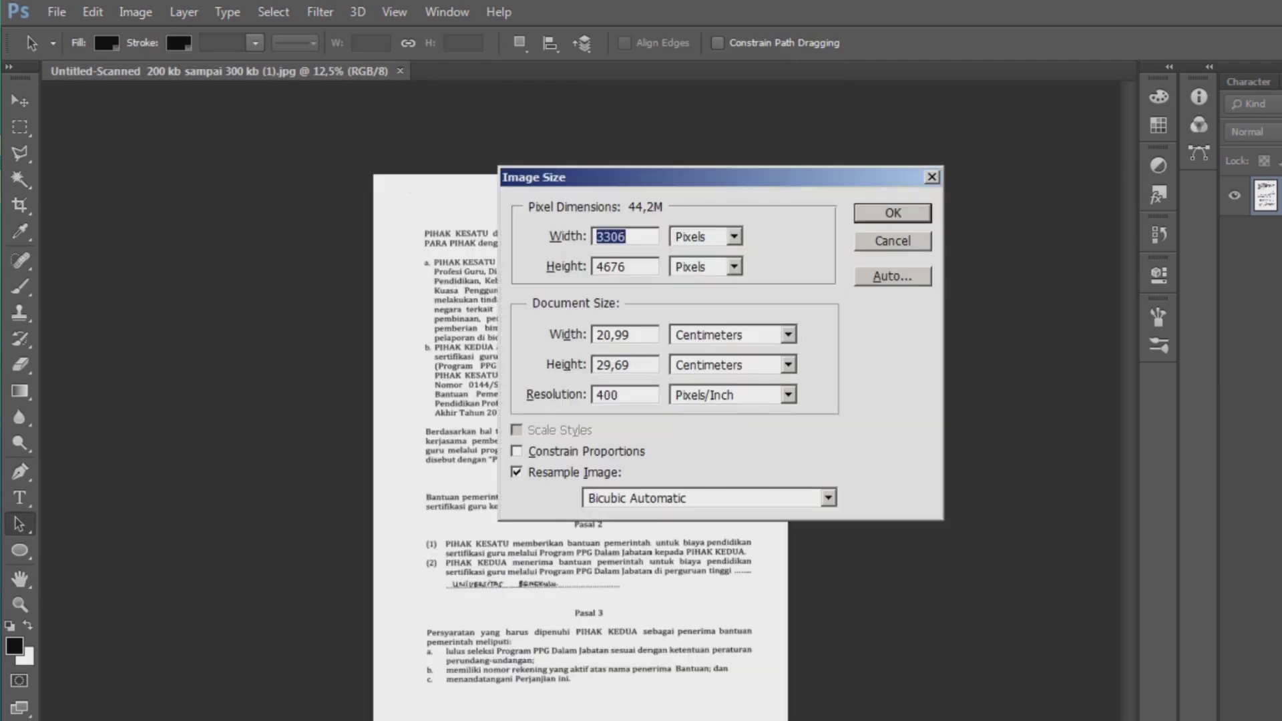
{"action": "left_click_drag", "start_coordinate": [597, 395], "coordinate": [604, 396]}
{"action": "type", "text": "2"}
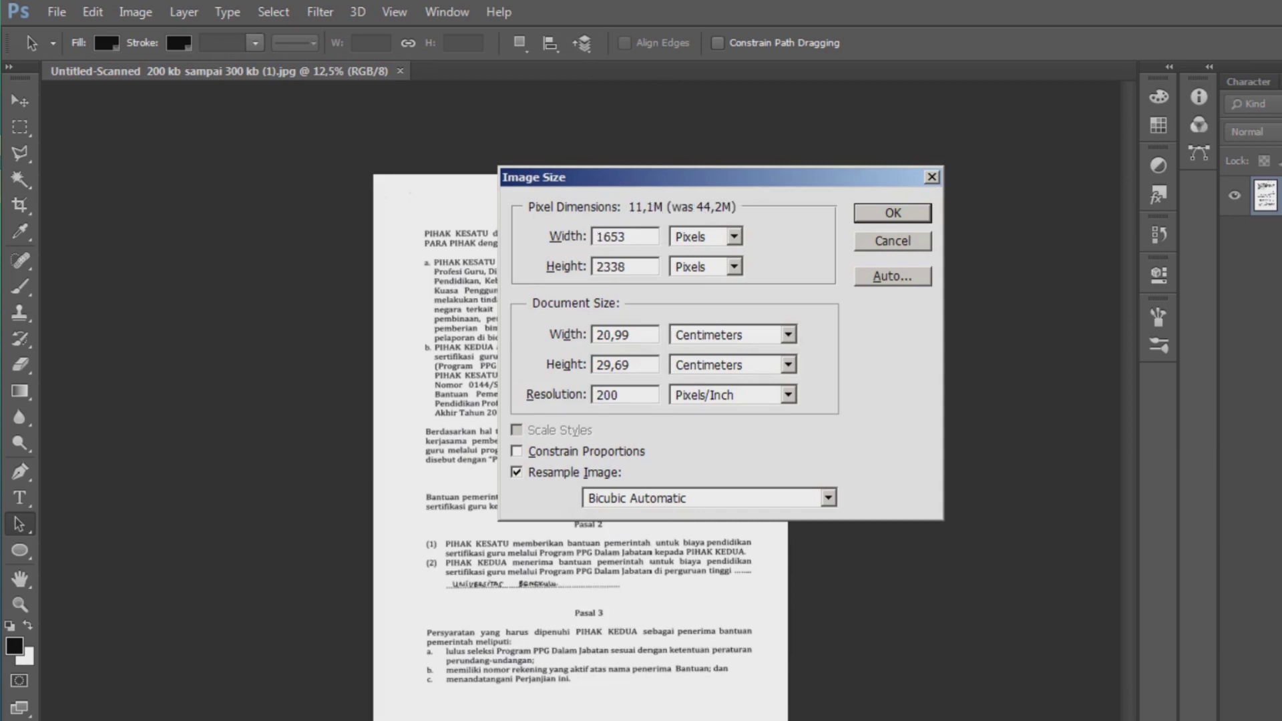
{"action": "key", "text": "Return"}
{"action": "scroll", "coordinate": [580, 468], "scroll_direction": "up", "scroll_amount": 10}
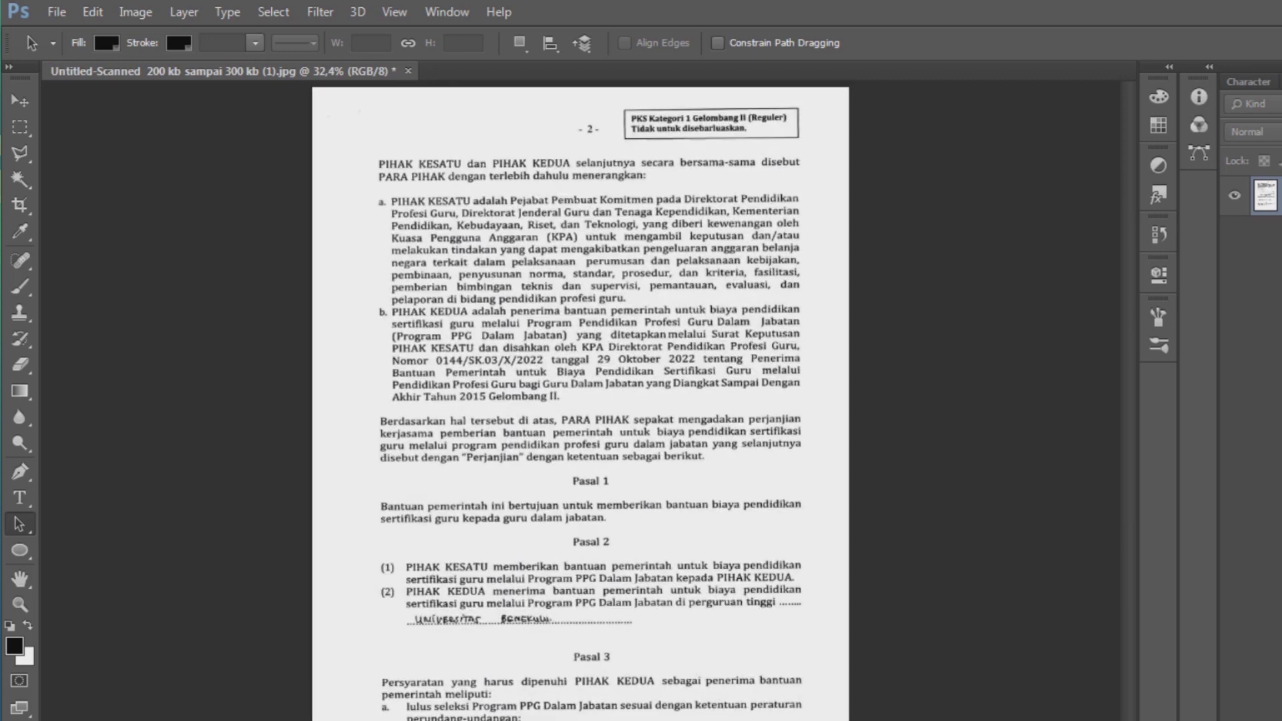
- Save resized scan (1) over its original JPEG in New folder at quality 0 (Low)
{"action": "key", "text": "ctrl+shift+s"}
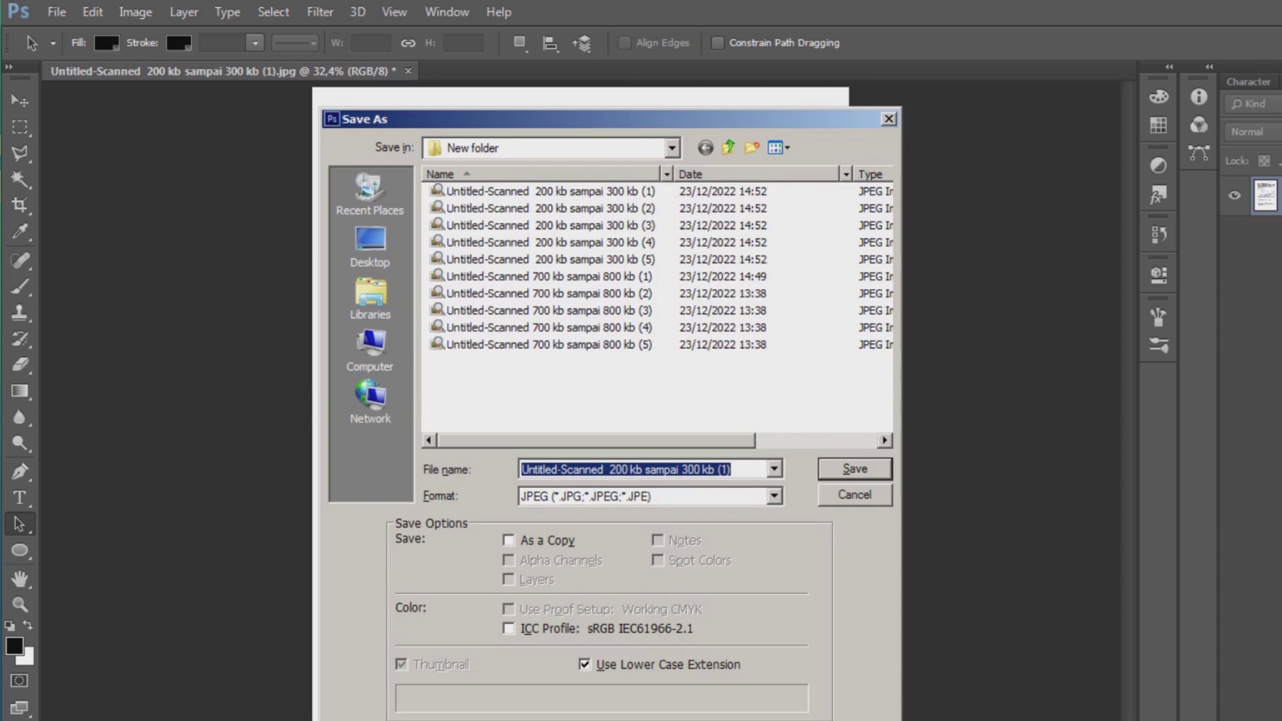
{"action": "key", "text": "Return"}
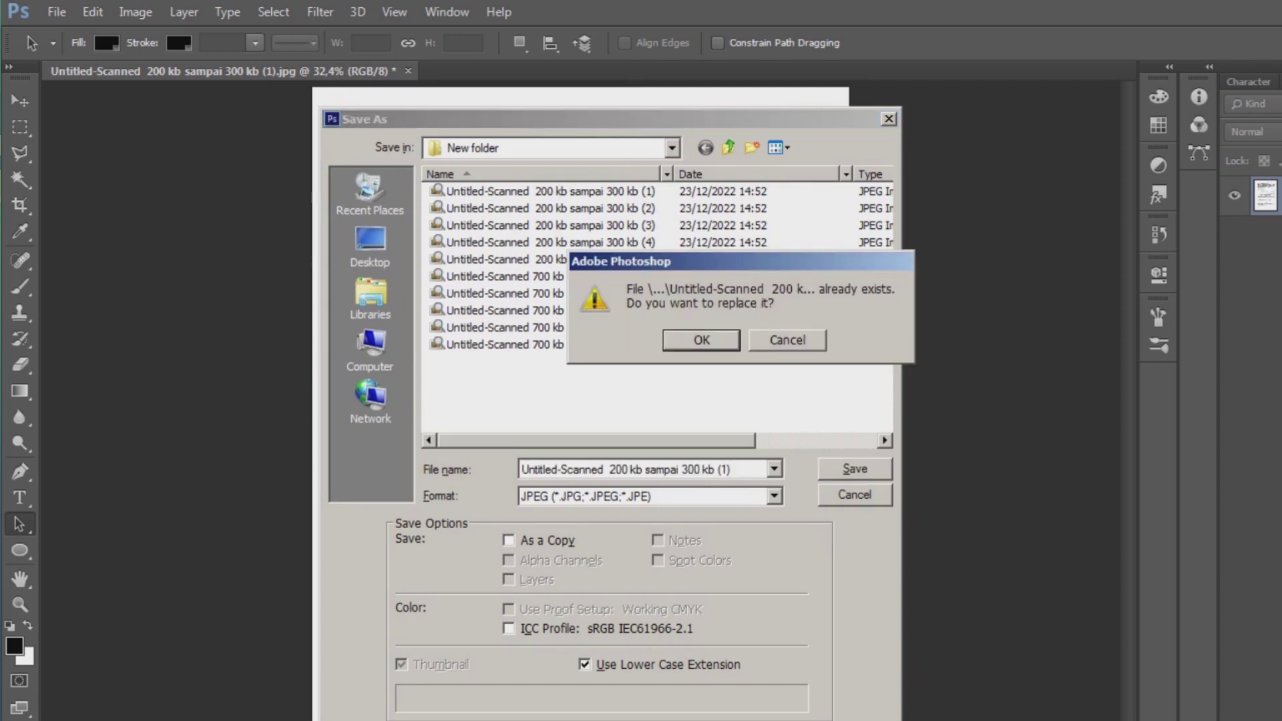
{"action": "key", "text": "Return"}
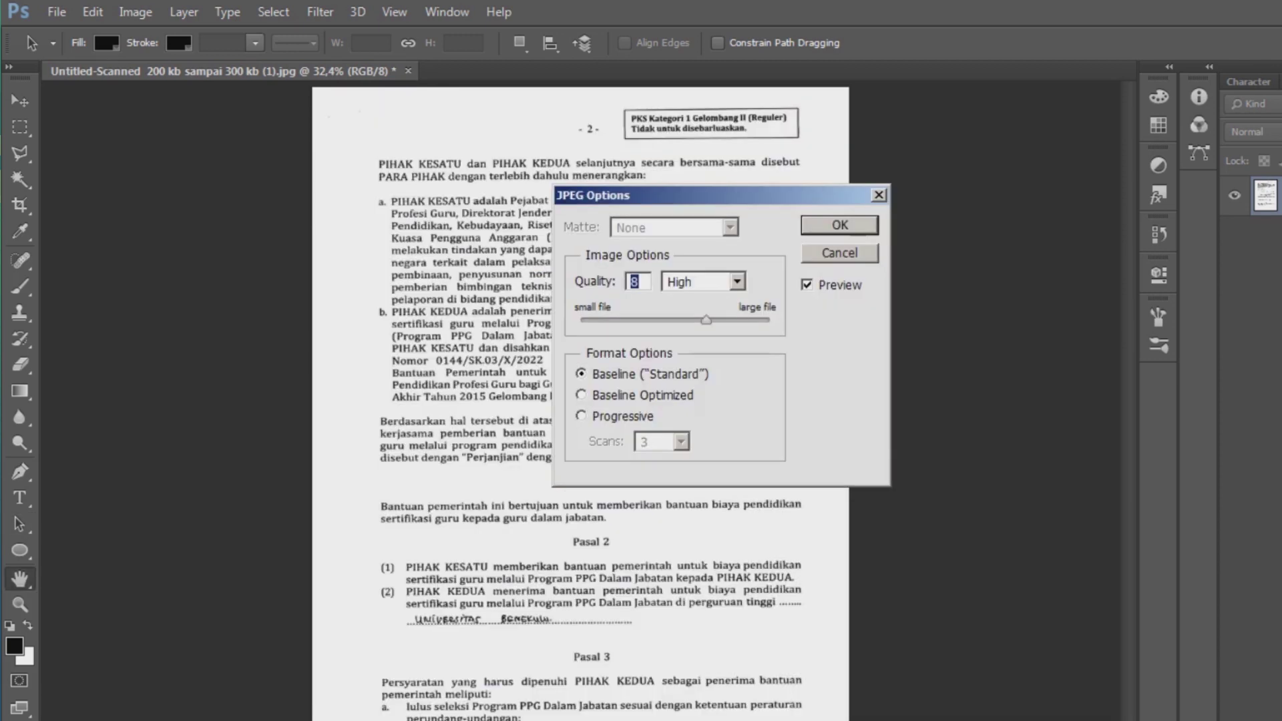
{"action": "type", "text": "0"}
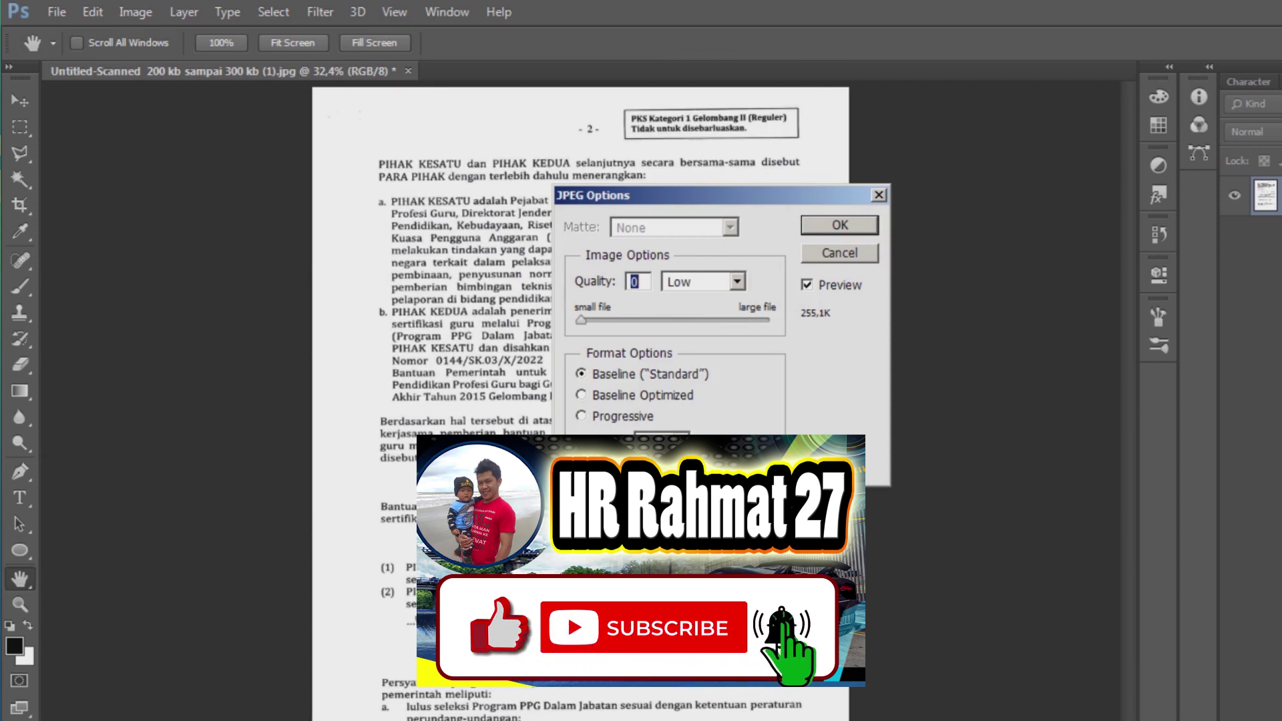
{"action": "key", "text": "Return"}
{"action": "key", "text": "a"}
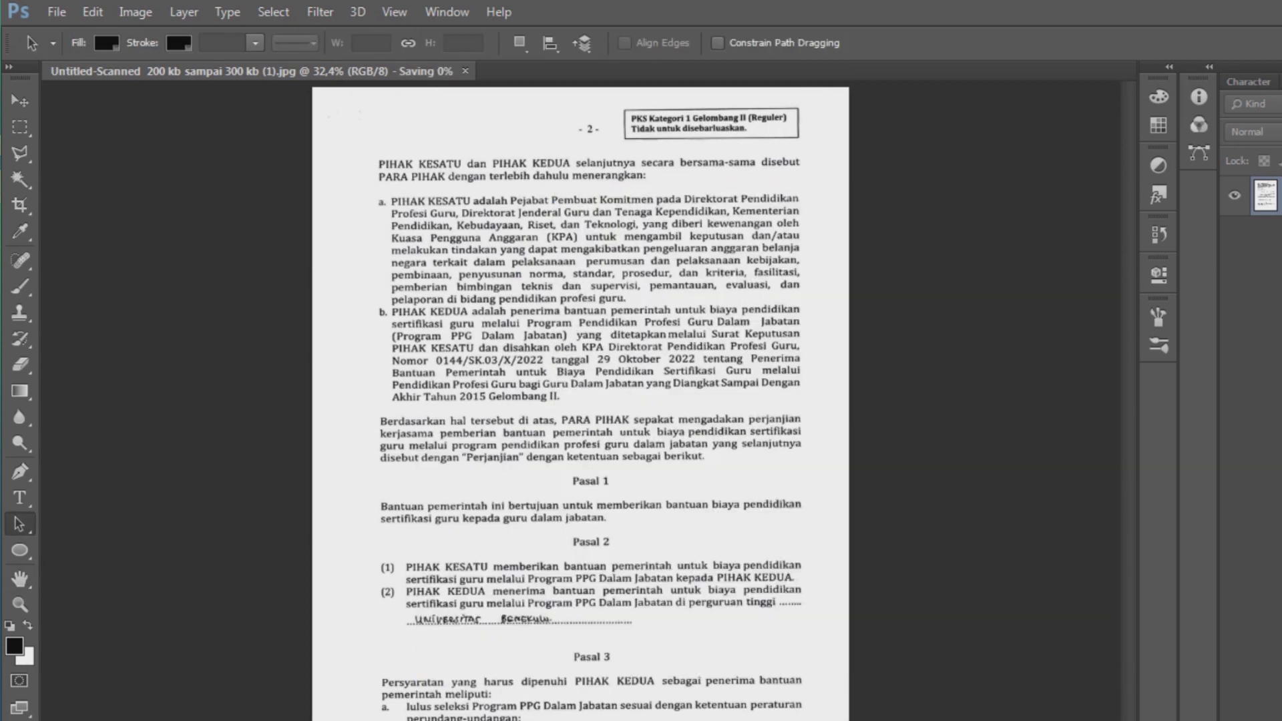
- Close the saved 200 kb sampai 300 kb (1) scan
{"action": "scroll", "coordinate": [580, 478], "scroll_direction": "down", "scroll_amount": 1}
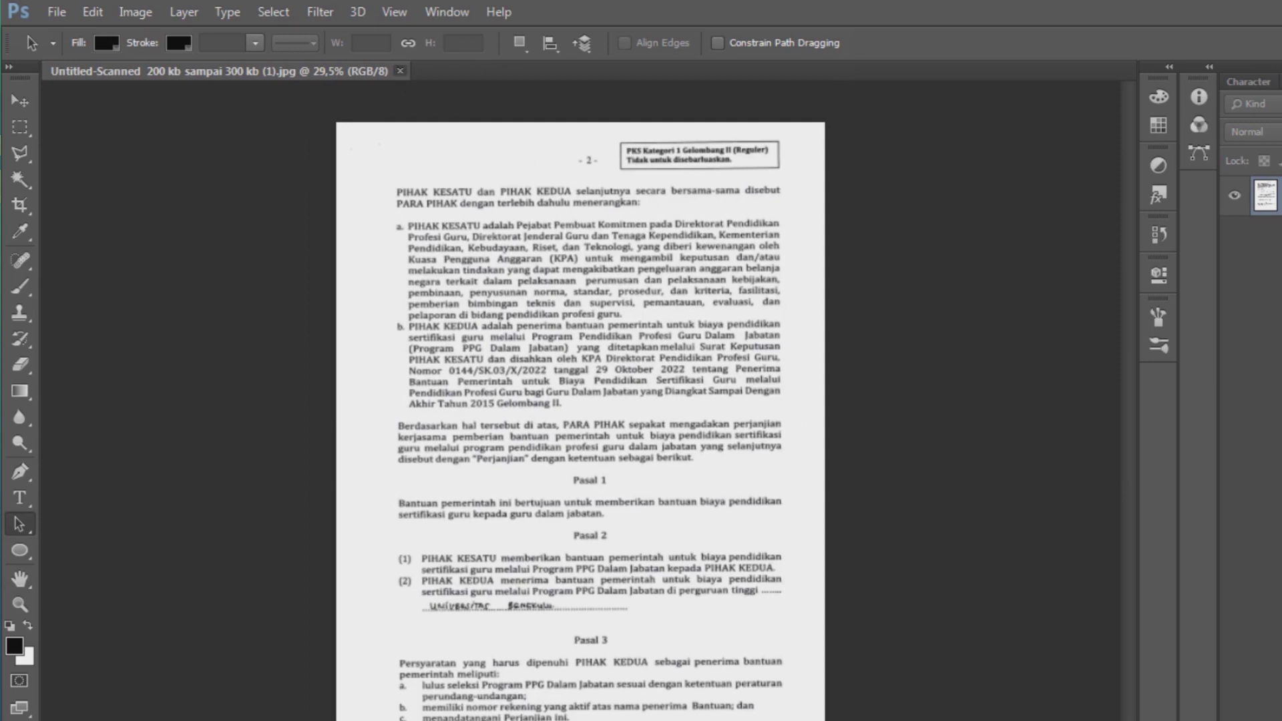
{"action": "left_click", "coordinate": [400, 71]}
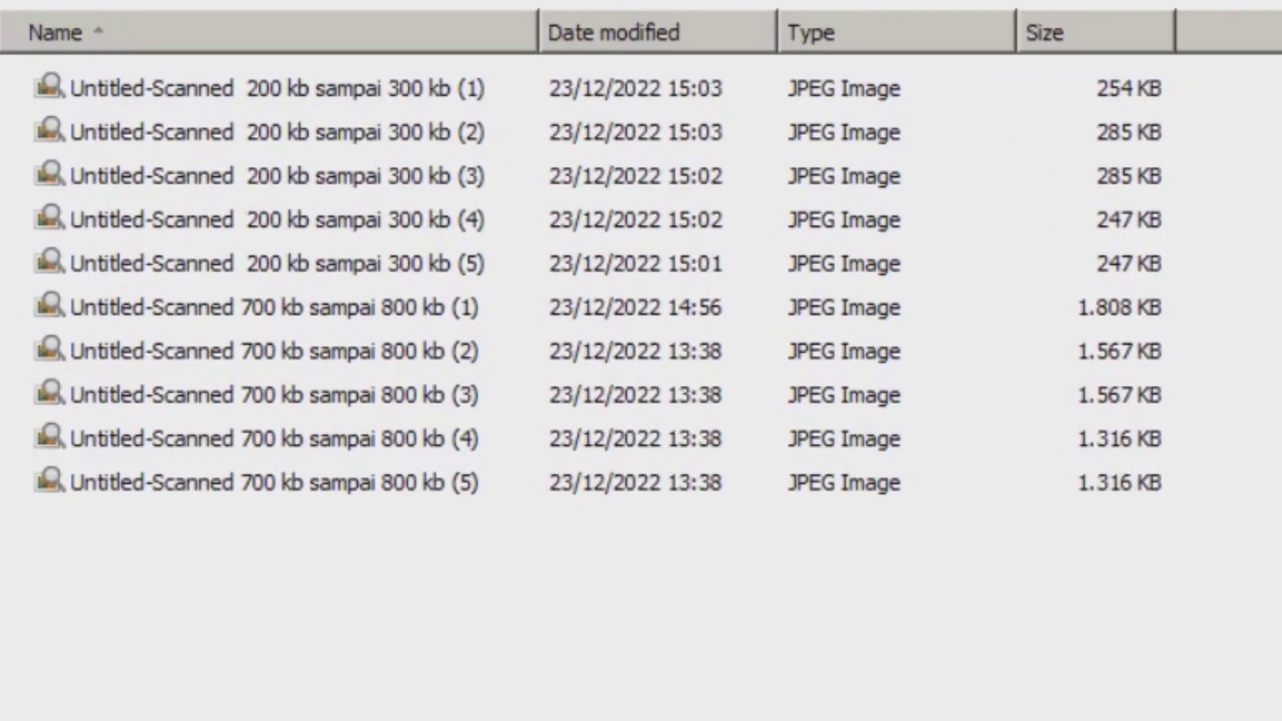
- Switch to the folder's file list and examine the file sizes of the five 200 kb sampai 300 kb and five 700 kb sampai 800 kb scans
{"action": "key", "text": "Down"}
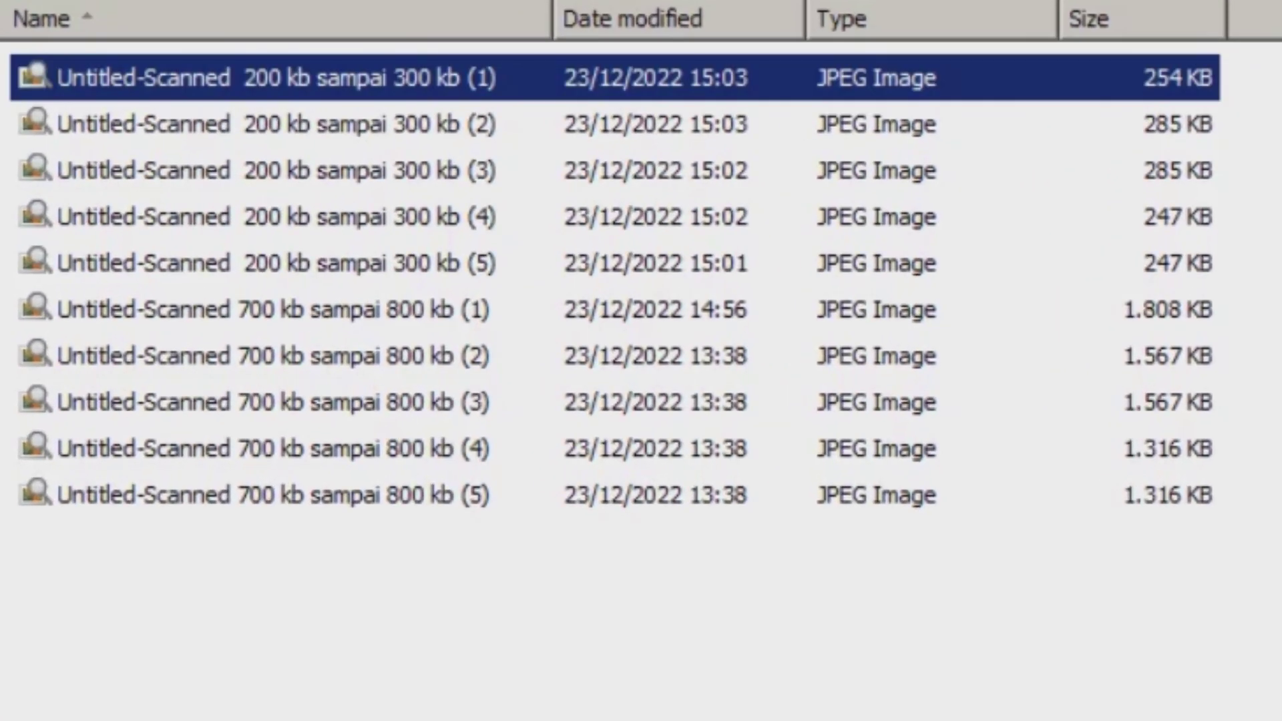
{"action": "key", "text": "shift+Down"}
{"action": "left_click", "coordinate": [360, 171], "text": "ctrl"}
{"action": "left_click", "coordinate": [360, 217], "text": "ctrl"}
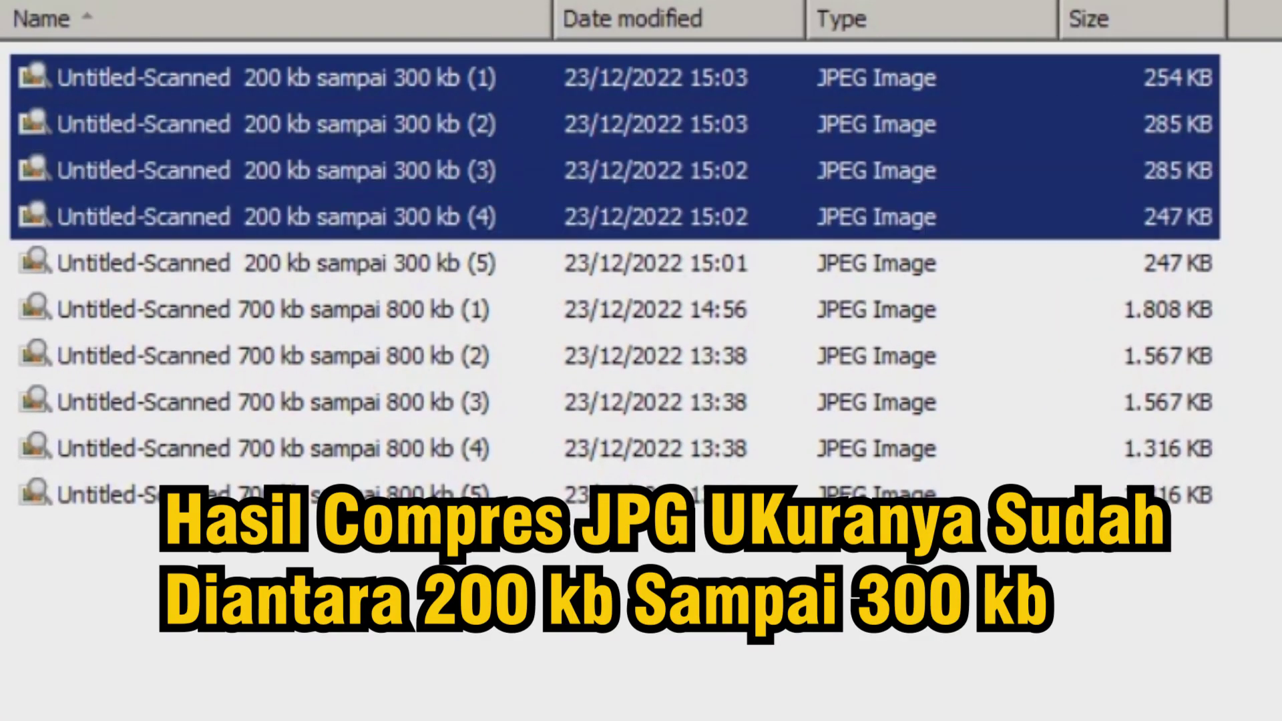
{"action": "left_click", "coordinate": [360, 263], "text": "ctrl"}
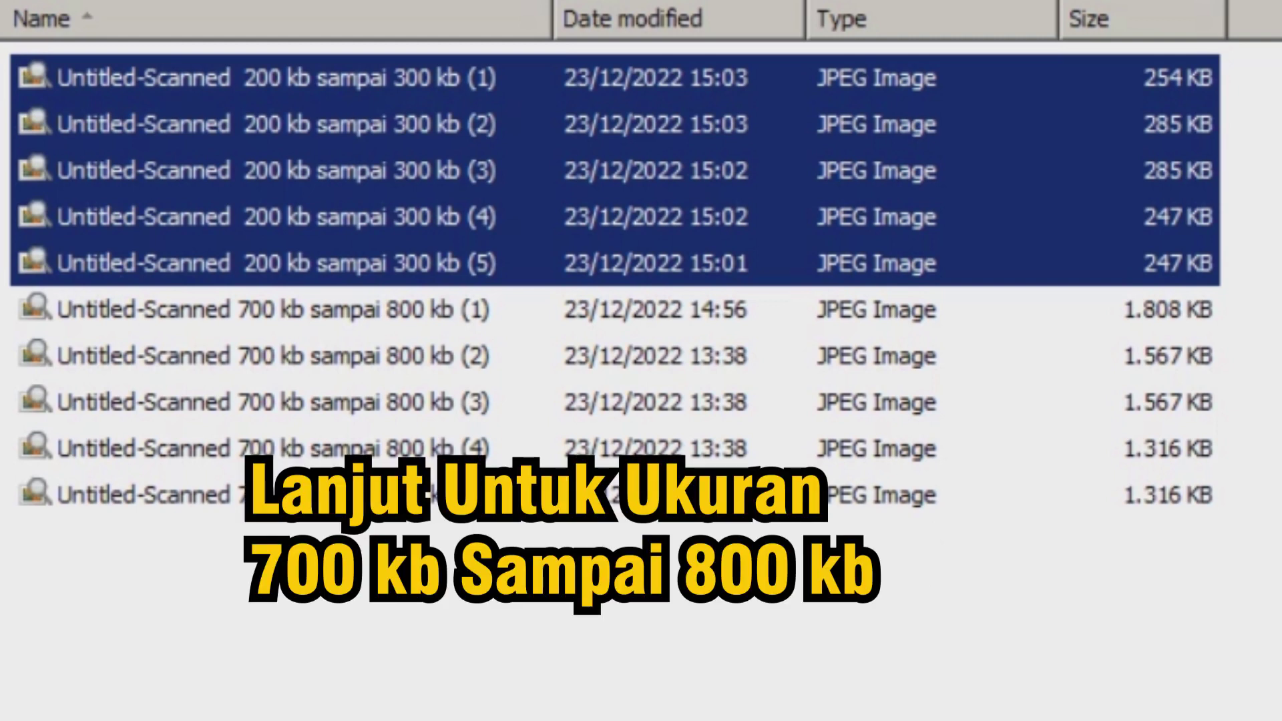
{"action": "left_click", "coordinate": [273, 310]}
{"action": "key", "text": "shift+Down"}
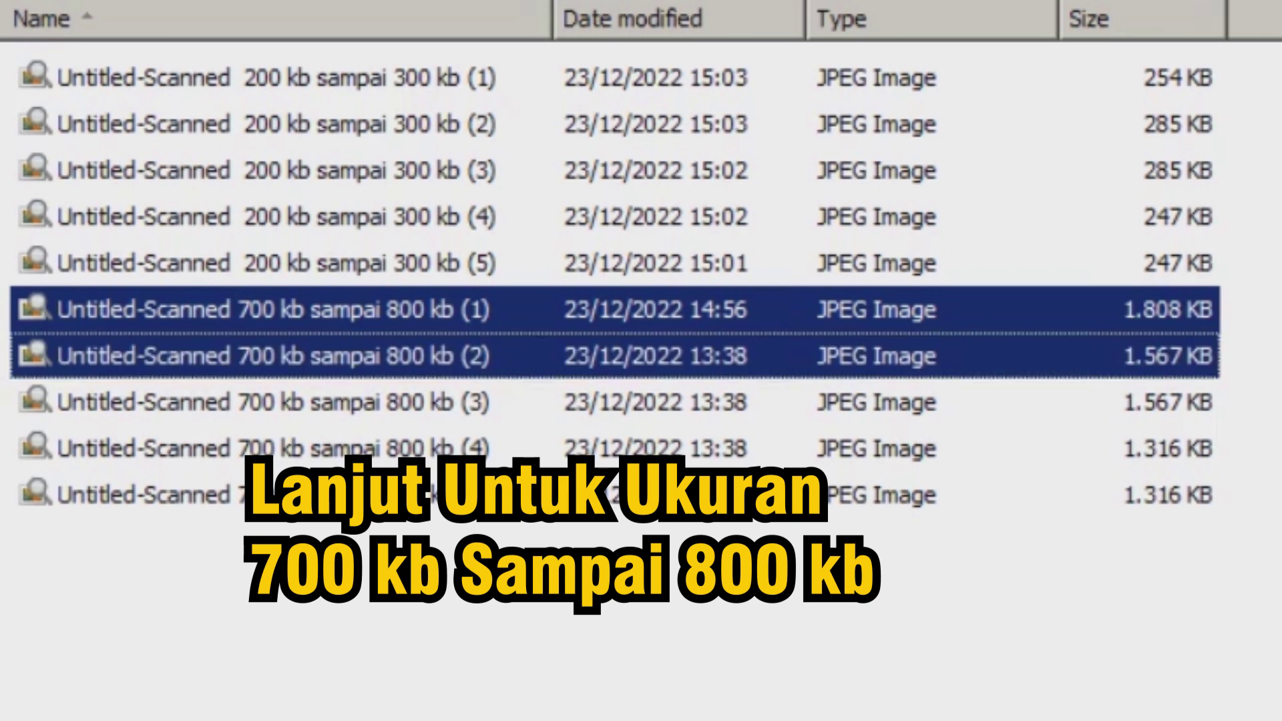
{"action": "key", "text": "shift+Down"}
{"action": "key", "text": "shift+Down"}
{"action": "key", "text": "shift+Down"}
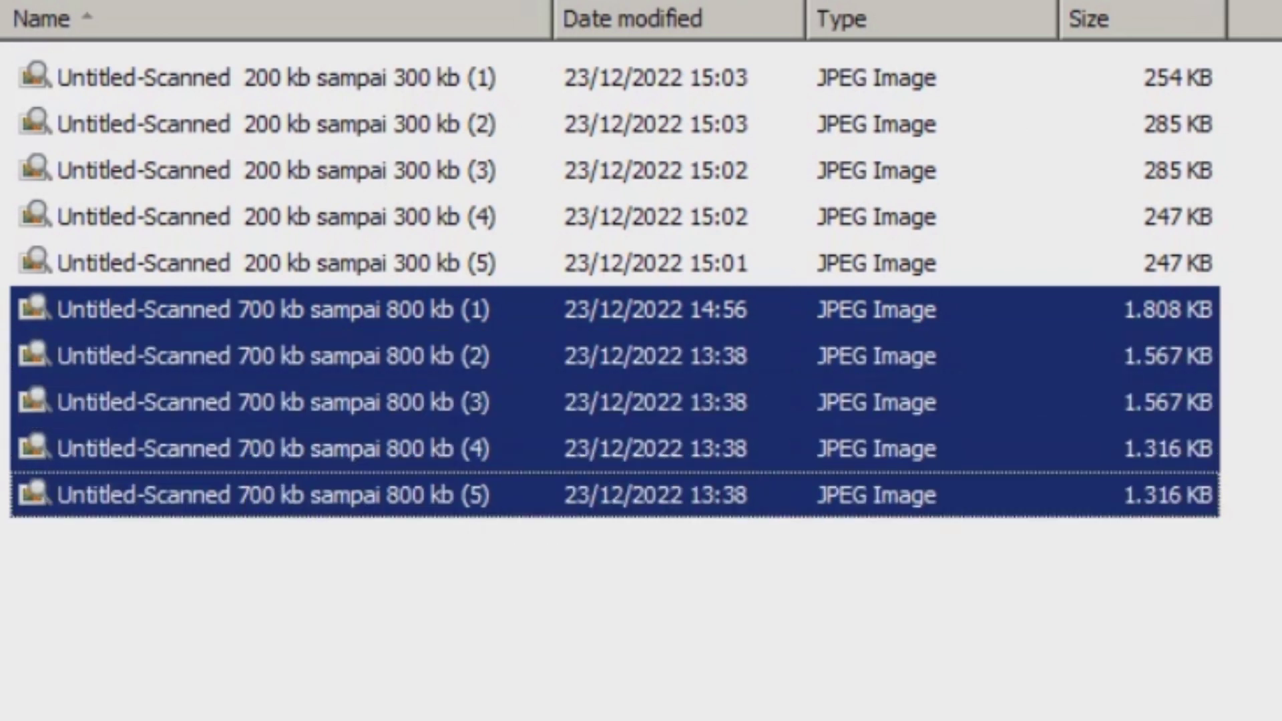
{"action": "left_click", "coordinate": [641, 601]}
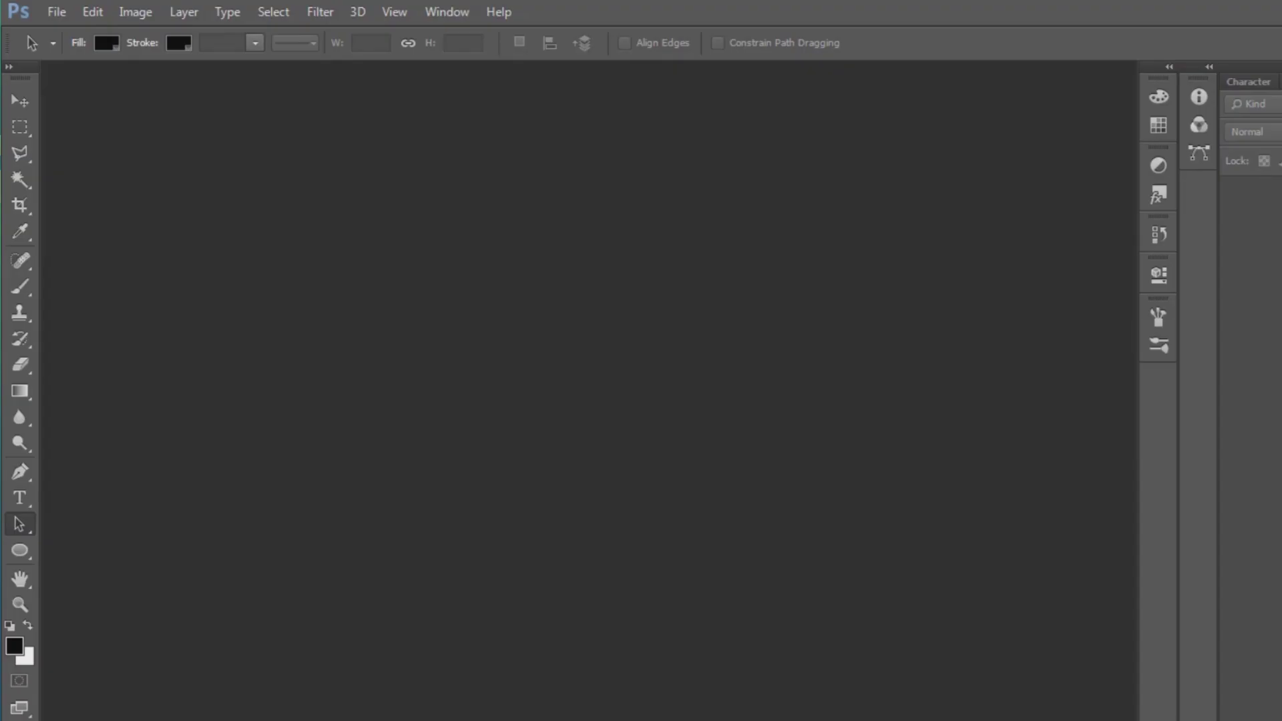
- Switch to Photoshop and open the five 700 kb sampai 800 kb scans, (1) through (5), from New folder
{"action": "left_click", "coordinate": [57, 12]}
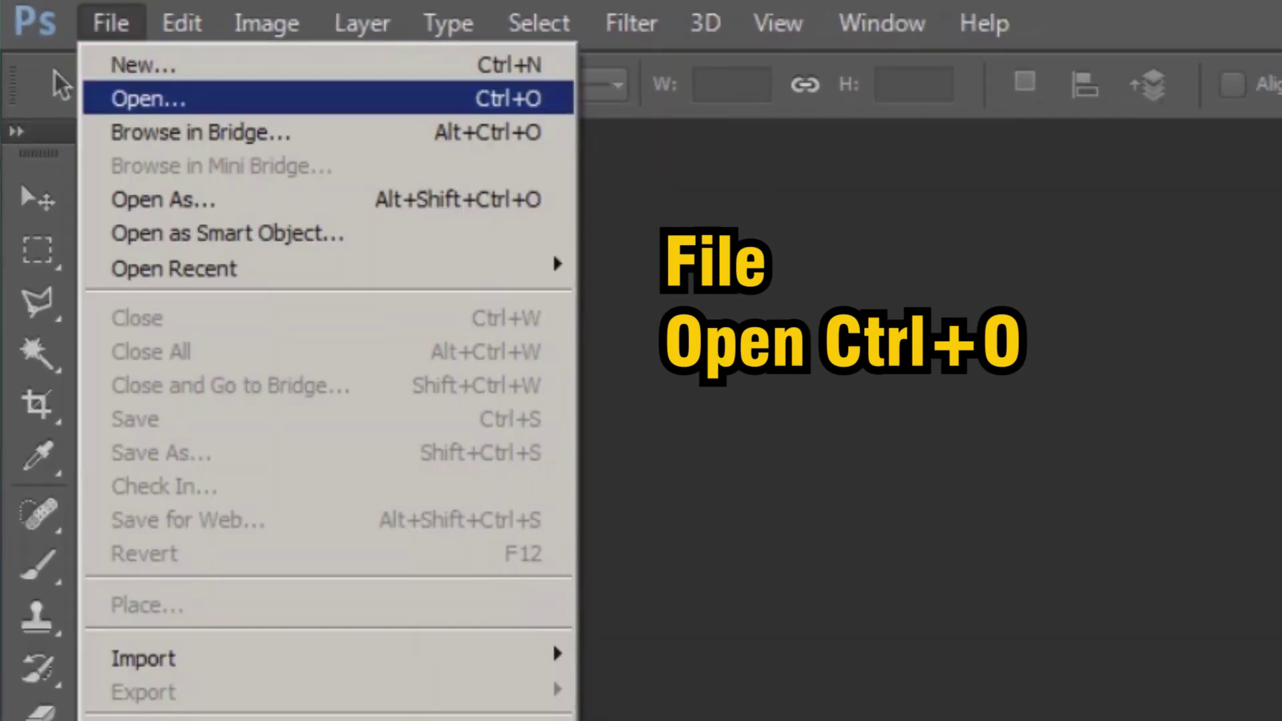
{"action": "left_click", "coordinate": [149, 99]}
{"action": "left_click_drag", "start_coordinate": [675, 355], "coordinate": [636, 223]}
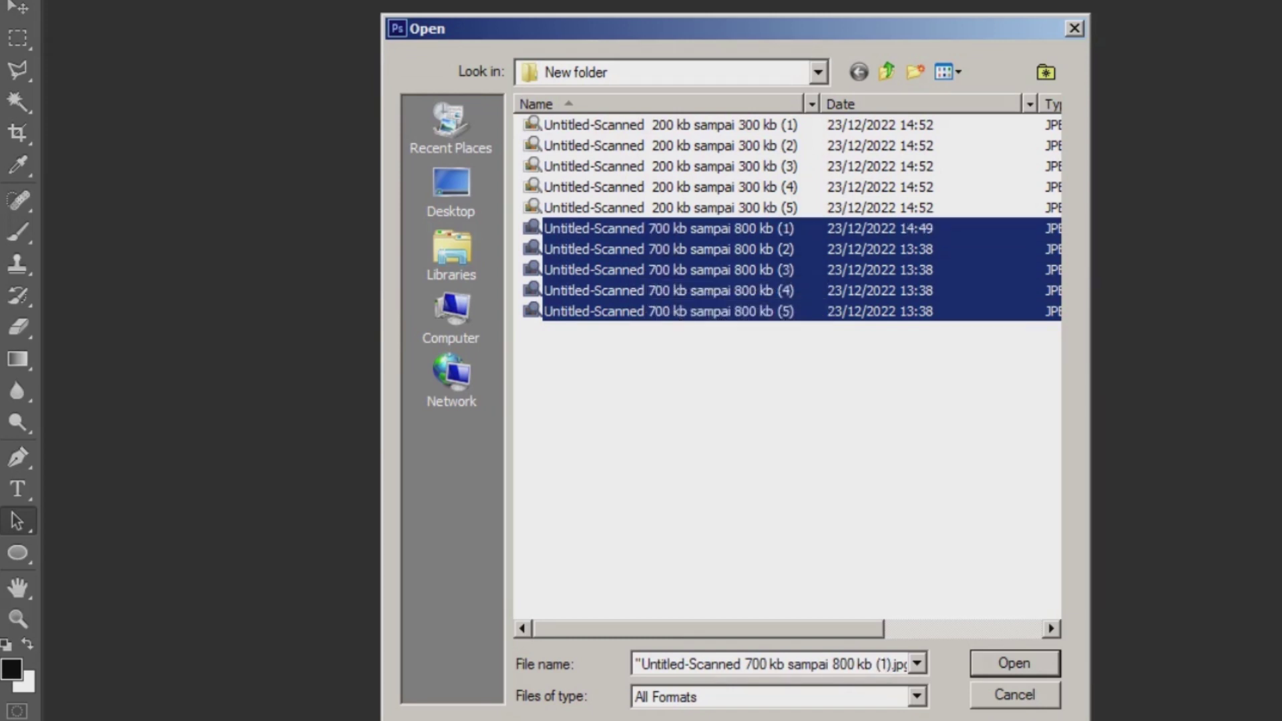
{"action": "key", "text": "Return"}
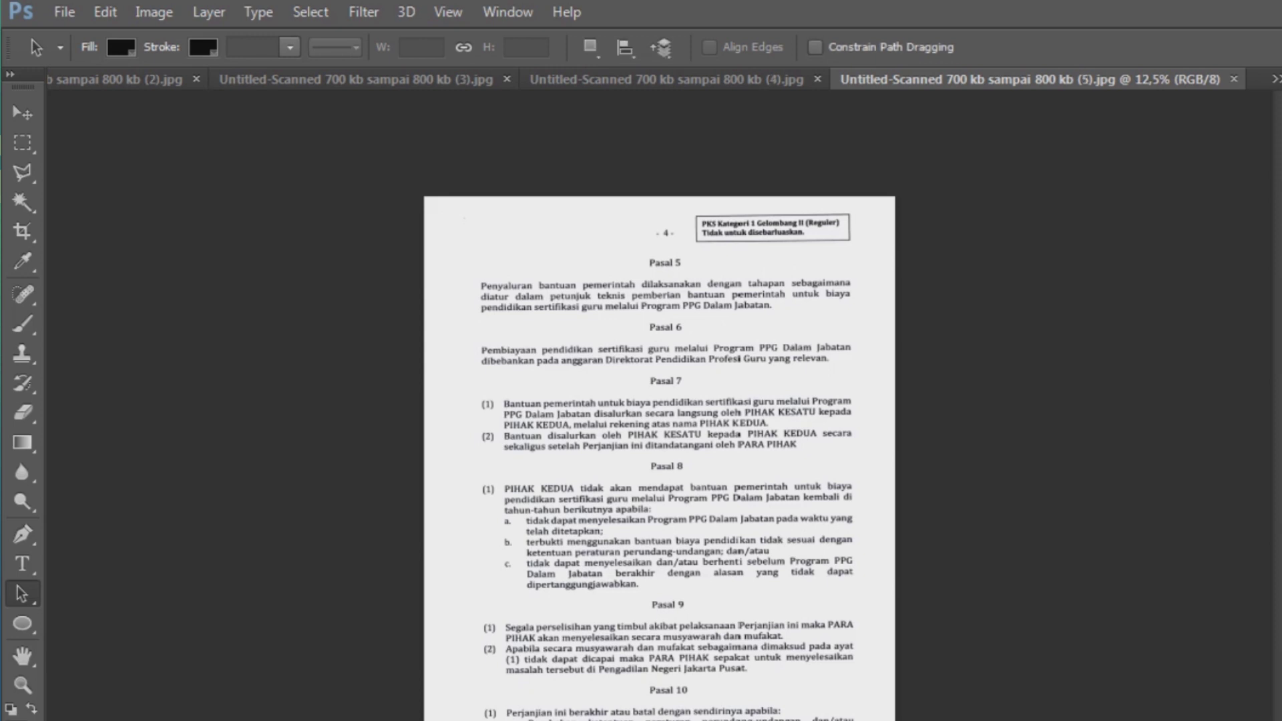
- Resample the 700 kb sampai 800 kb (5) scan to a resolution of 200 pixels/inch
{"action": "scroll", "coordinate": [659, 529], "scroll_direction": "down", "scroll_amount": 1}
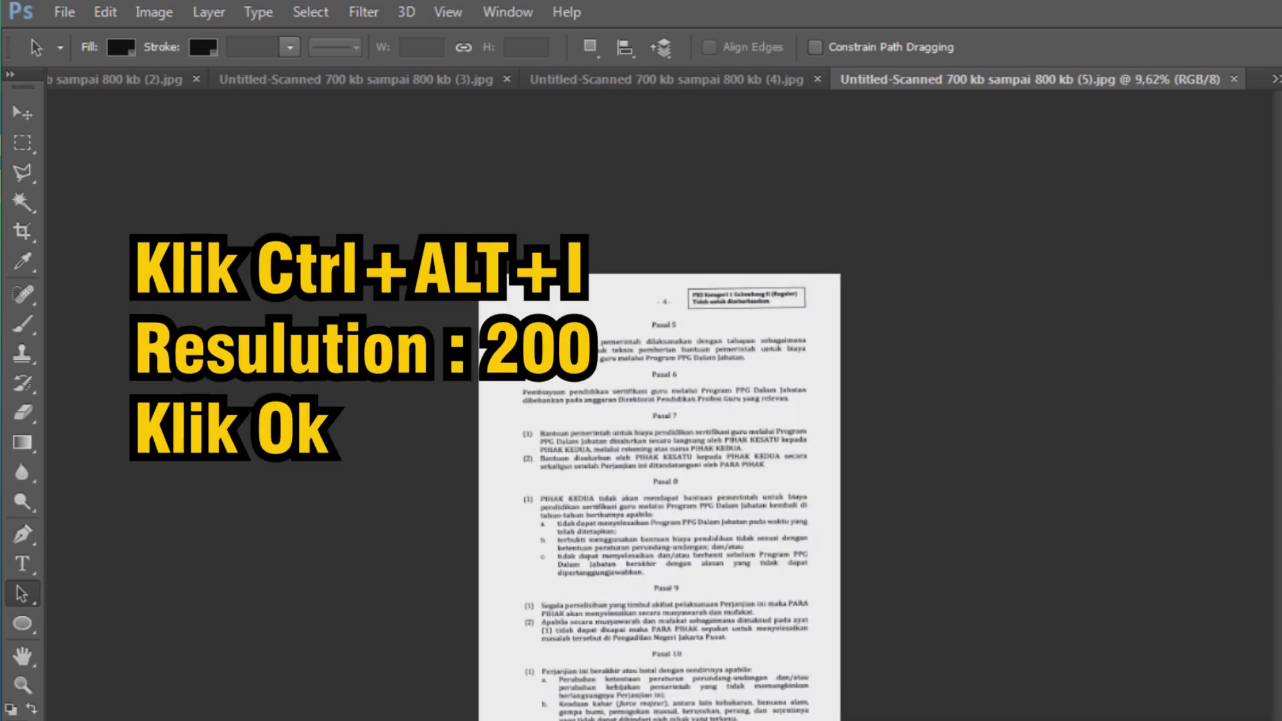
{"action": "key", "text": "ctrl+alt+i"}
{"action": "left_click_drag", "start_coordinate": [687, 446], "coordinate": [677, 447]}
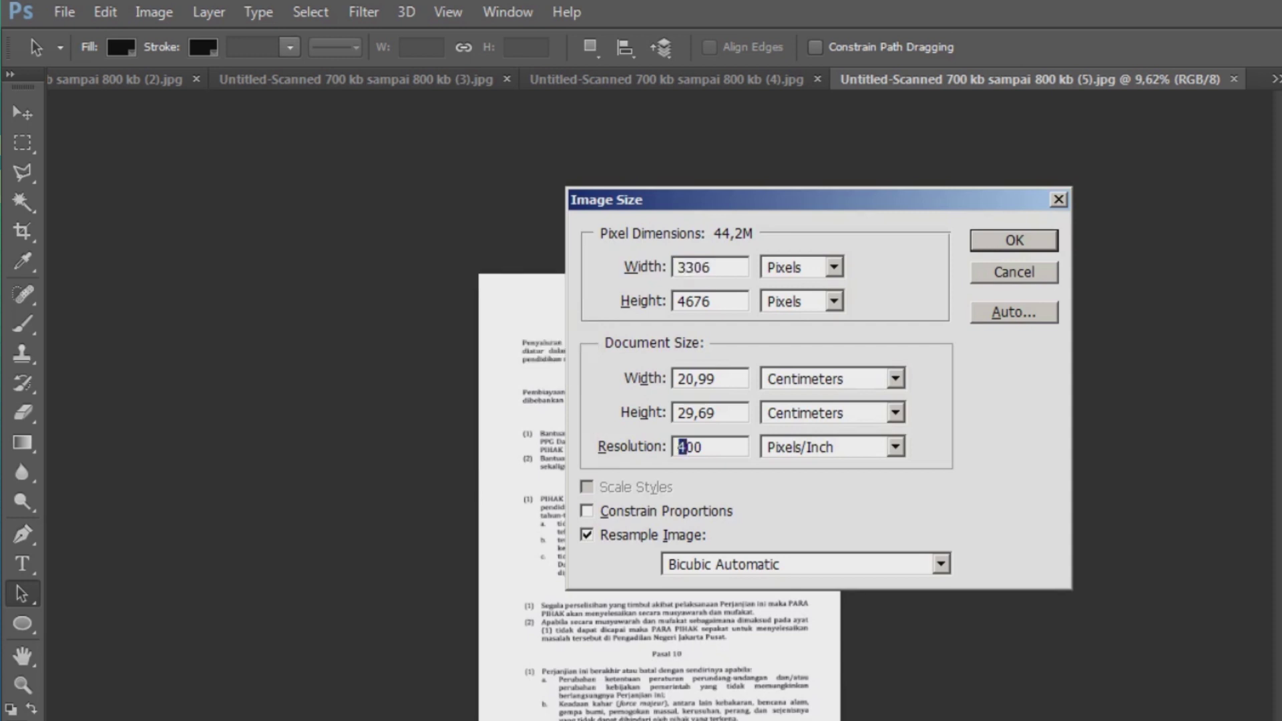
{"action": "type", "text": "2"}
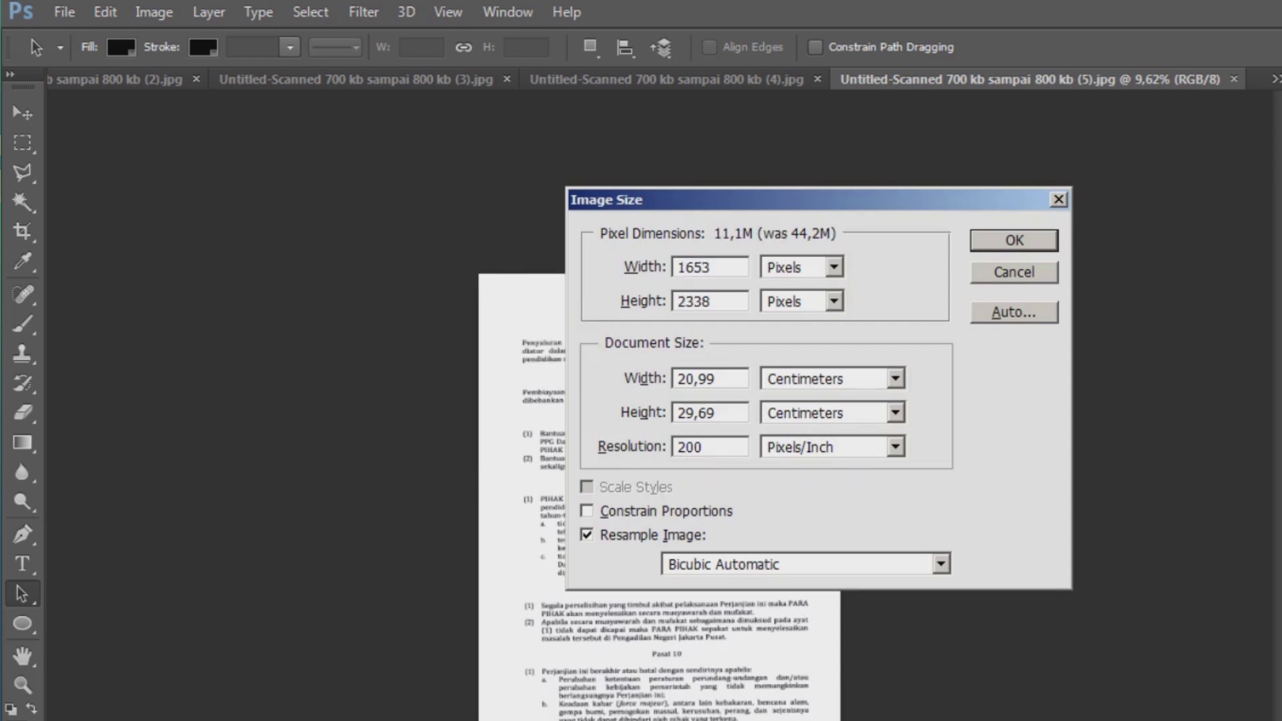
{"action": "key", "text": "Return"}
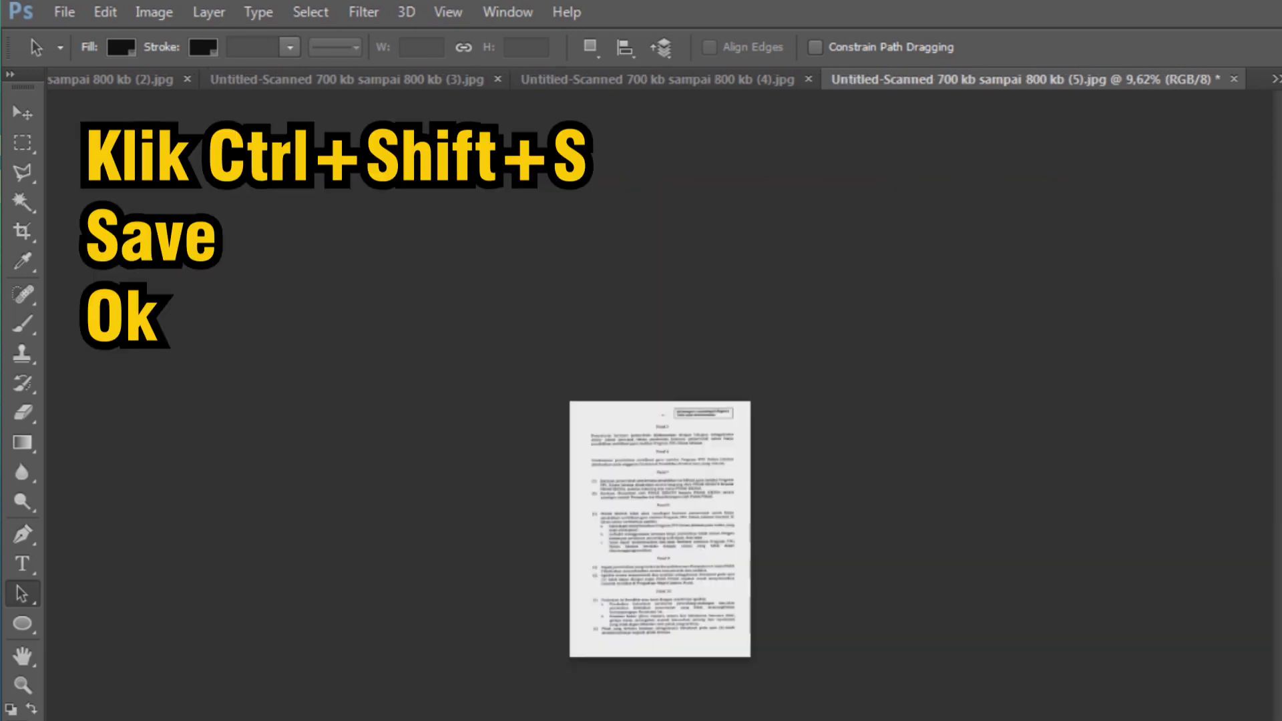
- Save resized 700 kb sampai 800 kb scan (5) over its original JPEG in New folder at quality 10 (Maximum), and close it
{"action": "scroll", "coordinate": [659, 529], "scroll_direction": "up", "scroll_amount": 4}
{"action": "key", "text": "ctrl+shift+s"}
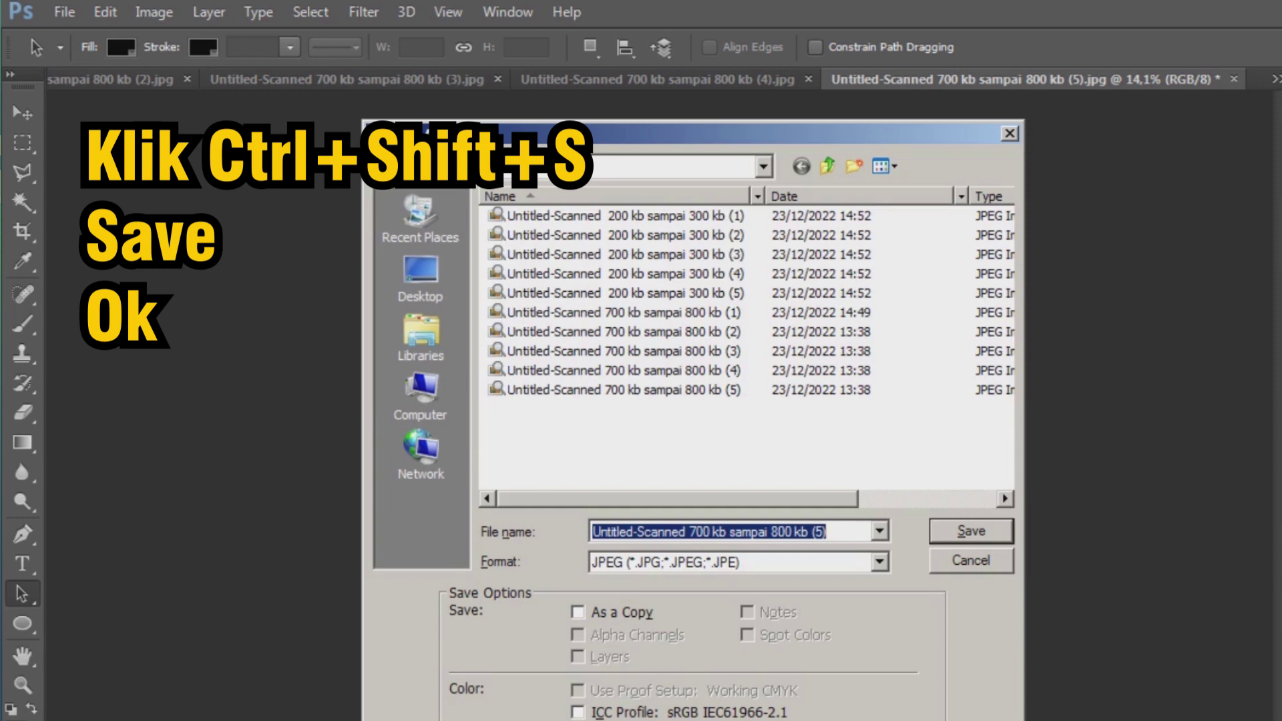
{"action": "key", "text": "Return"}
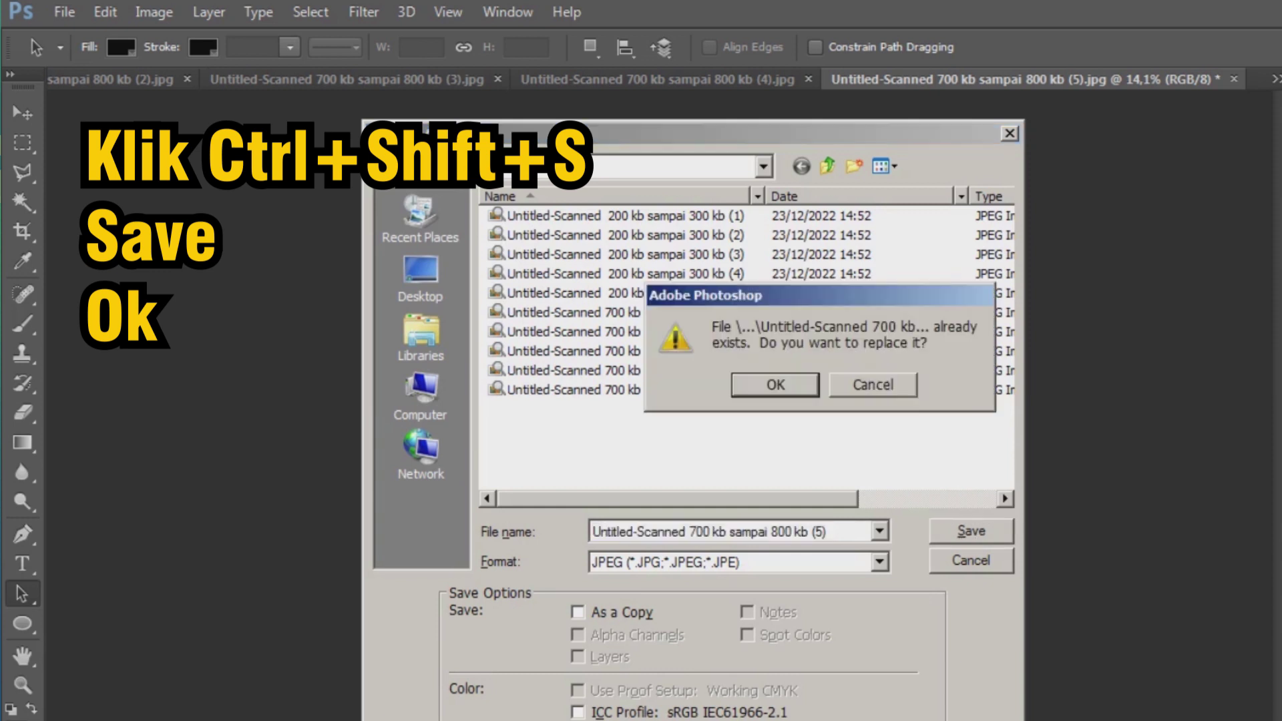
{"action": "key", "text": "Return"}
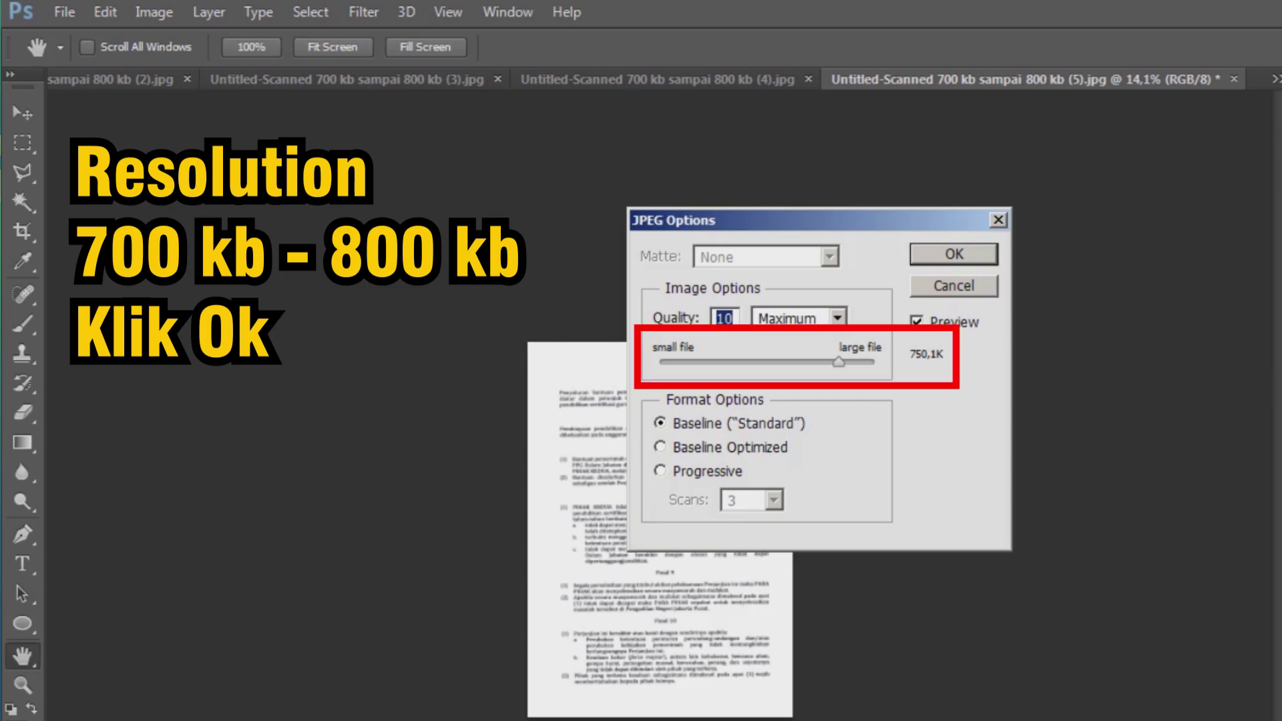
{"action": "type", "text": "0"}
{"action": "type", "text": "9"}
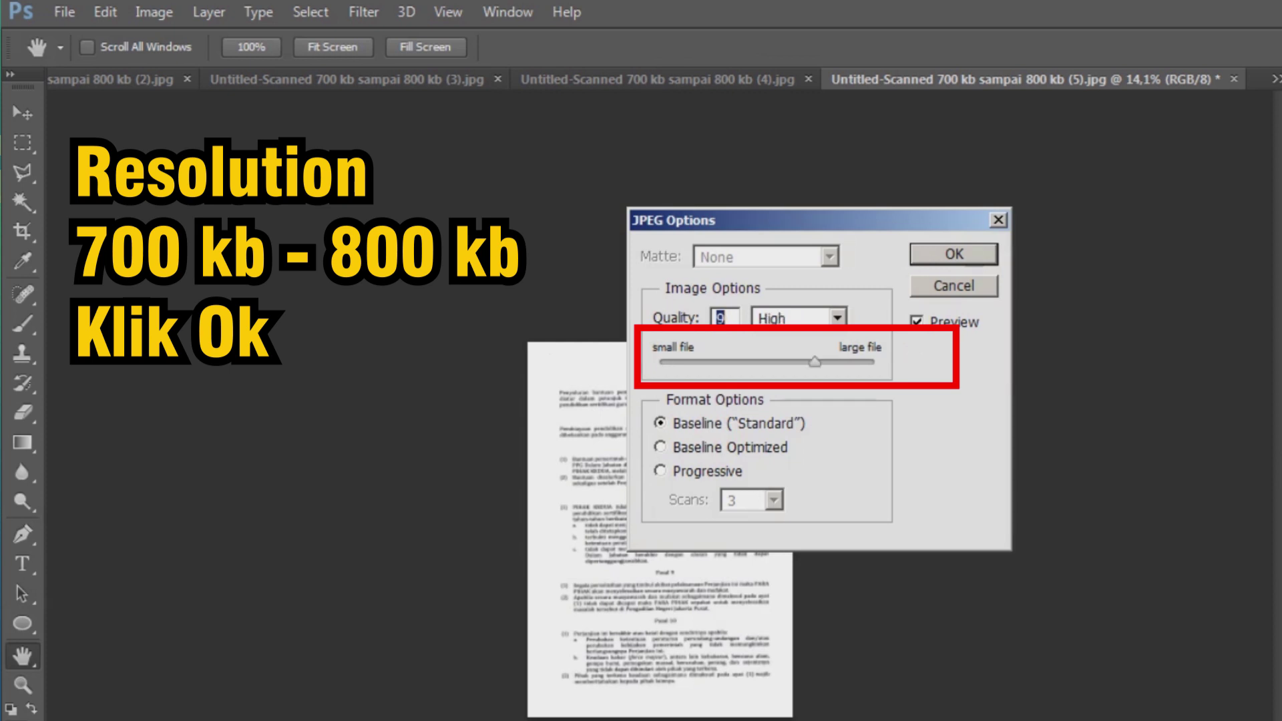
{"action": "left_click_drag", "start_coordinate": [814, 362], "coordinate": [834, 362]}
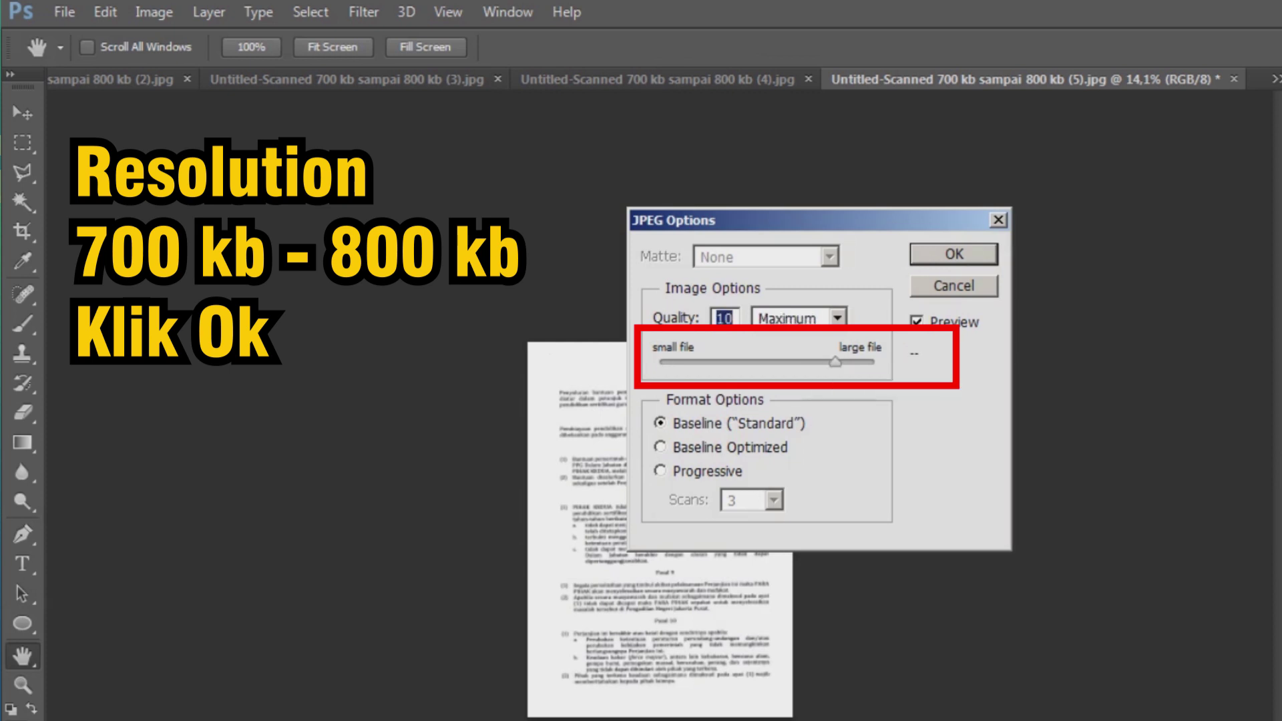
{"action": "key", "text": "Return"}
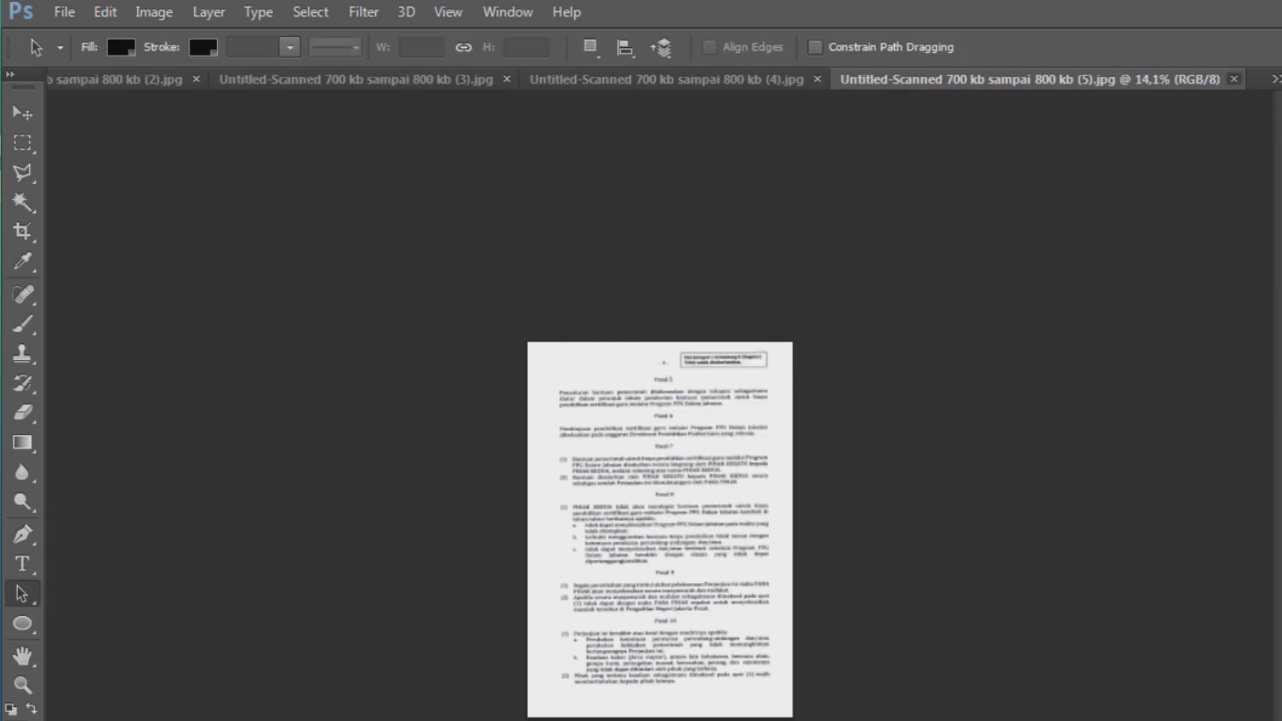
{"action": "left_click", "coordinate": [1233, 79]}
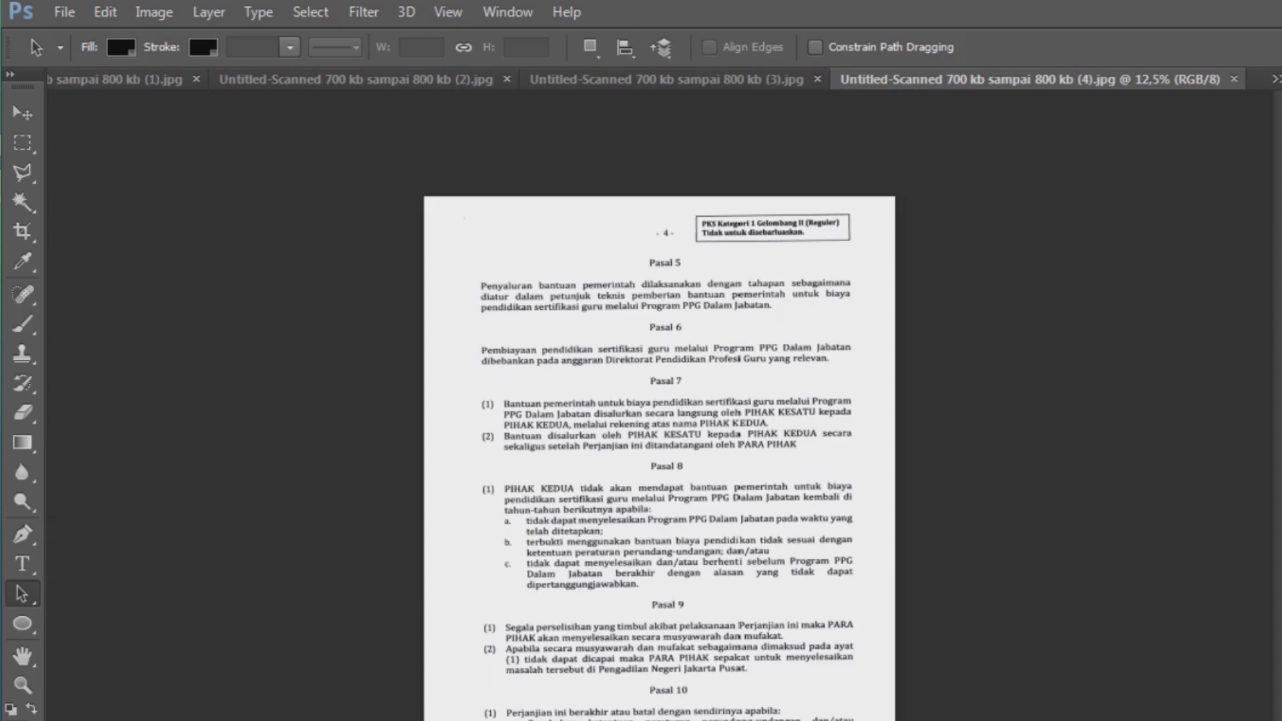
- Resample the 700 kb sampai 800 kb (4) scan to a resolution of 200 pixels/inch
{"action": "key", "text": "ctrl+alt+i"}
{"action": "left_click_drag", "start_coordinate": [688, 447], "coordinate": [676, 447]}
{"action": "type", "text": "200"}
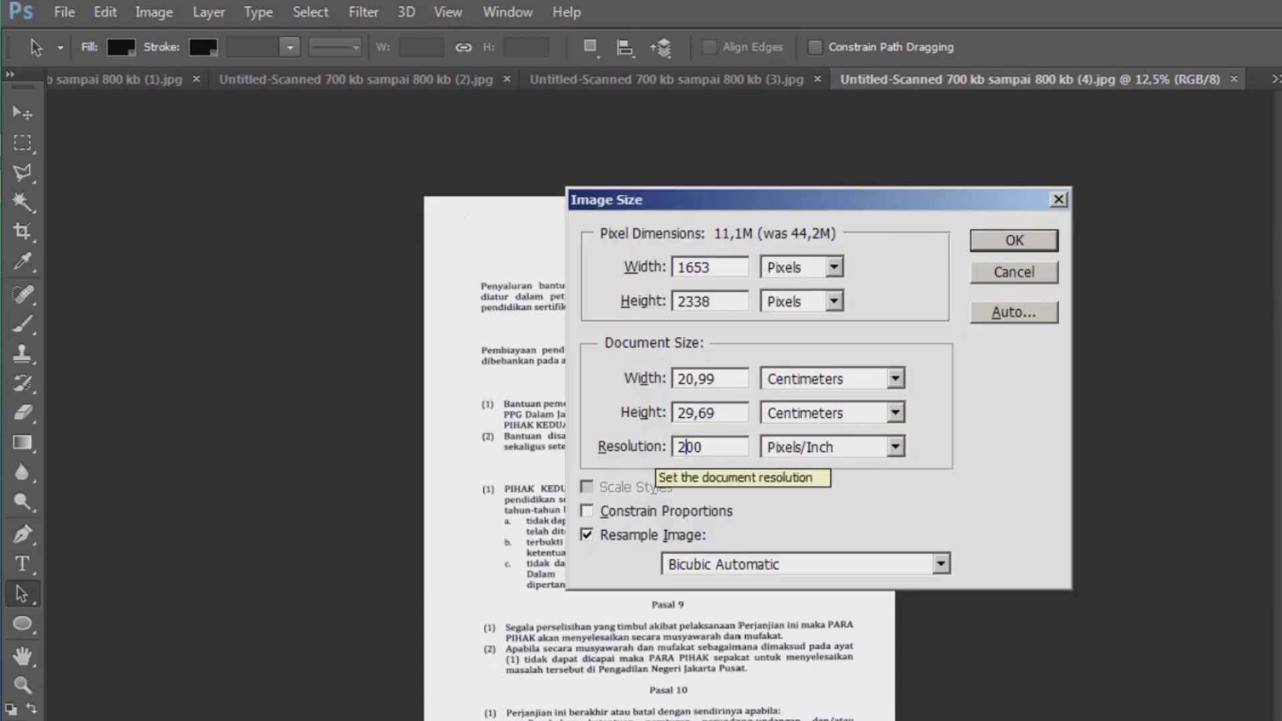
{"action": "key", "text": "Return"}
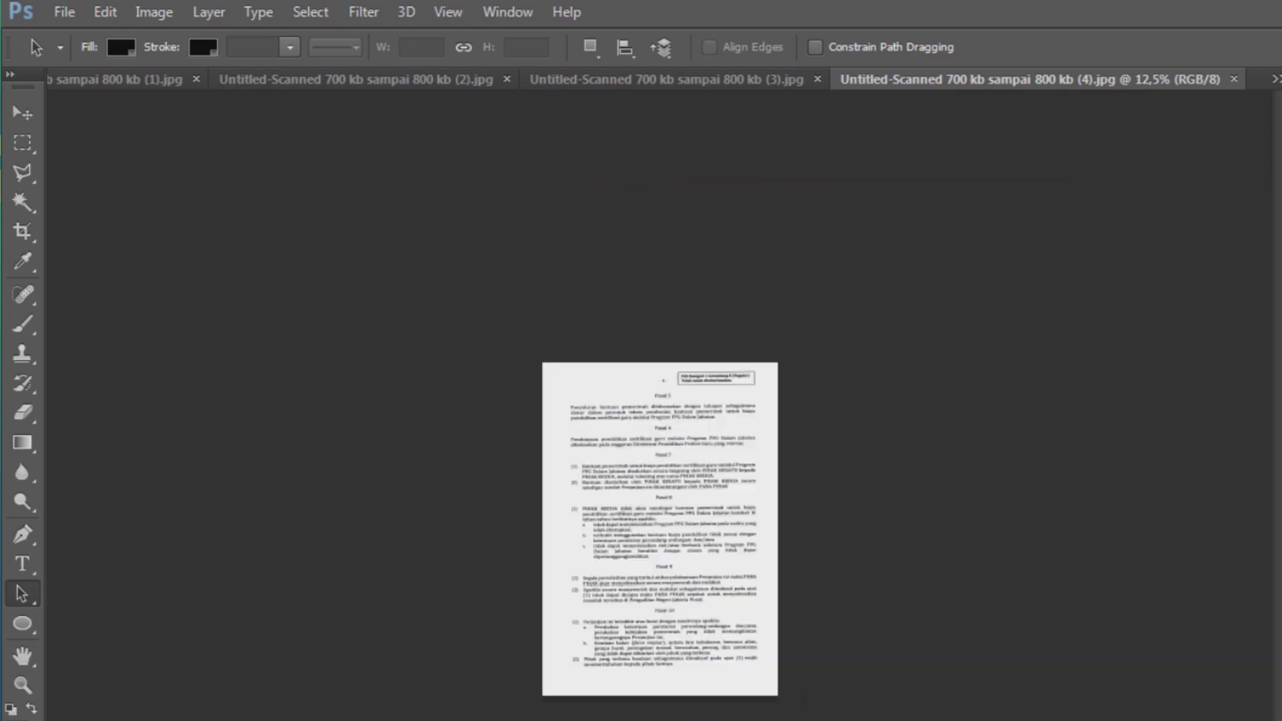
- Save resized 700 kb sampai 800 kb scan (4) over its original JPEG in New folder at quality 10 (Maximum), and close it
{"action": "key", "text": "ctrl+plus"}
{"action": "key", "text": "ctrl+plus"}
{"action": "key", "text": "ctrl+plus"}
{"action": "scroll", "coordinate": [662, 528], "scroll_direction": "up", "scroll_amount": 2}
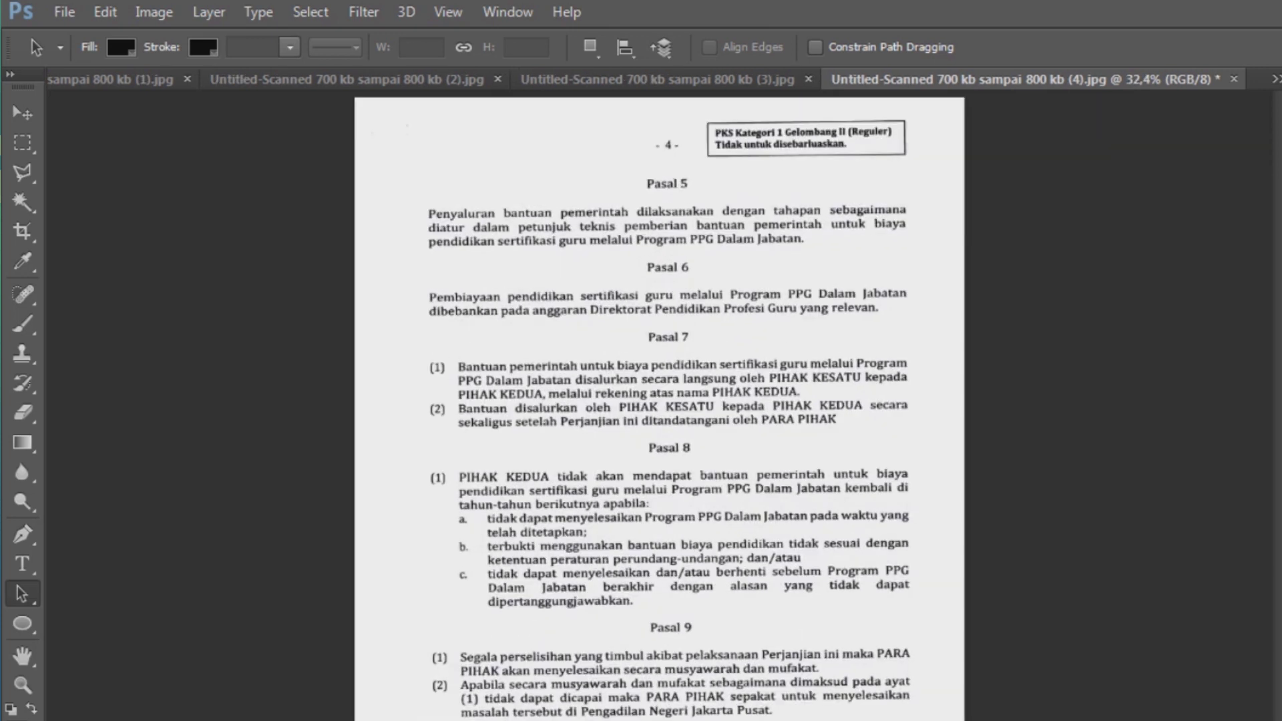
{"action": "key", "text": "ctrl+shift+s"}
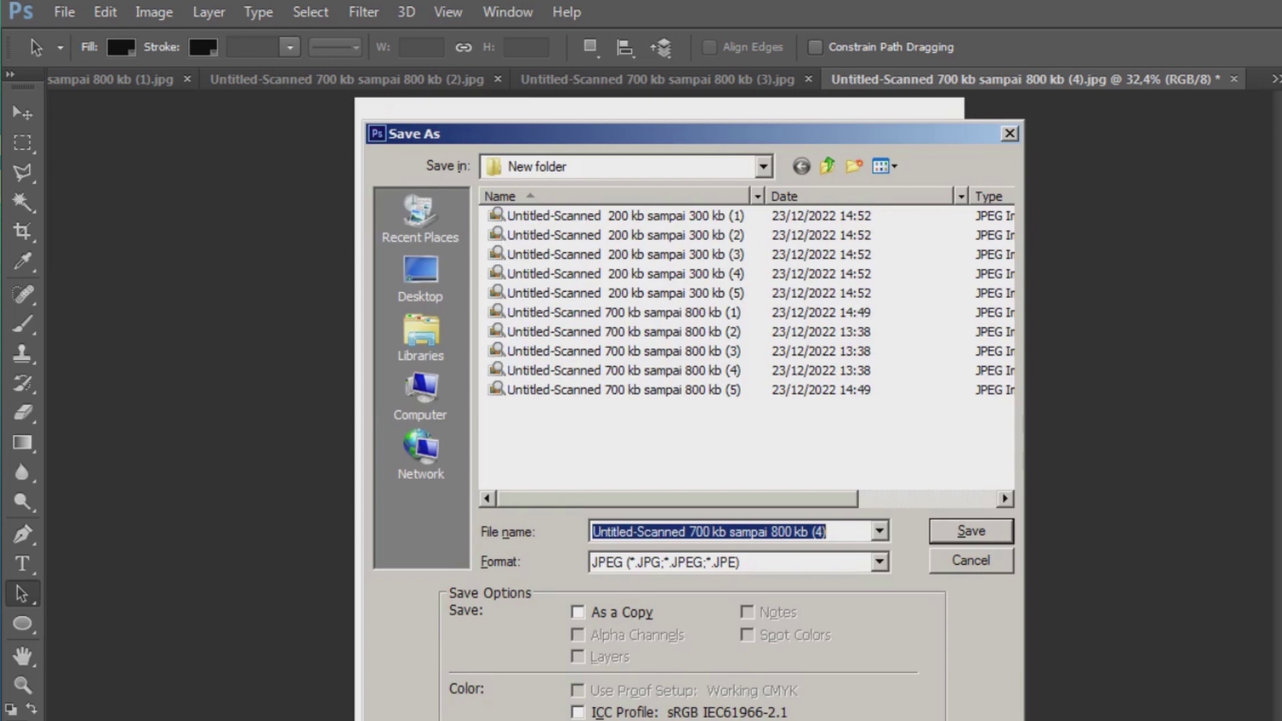
{"action": "key", "text": "Return"}
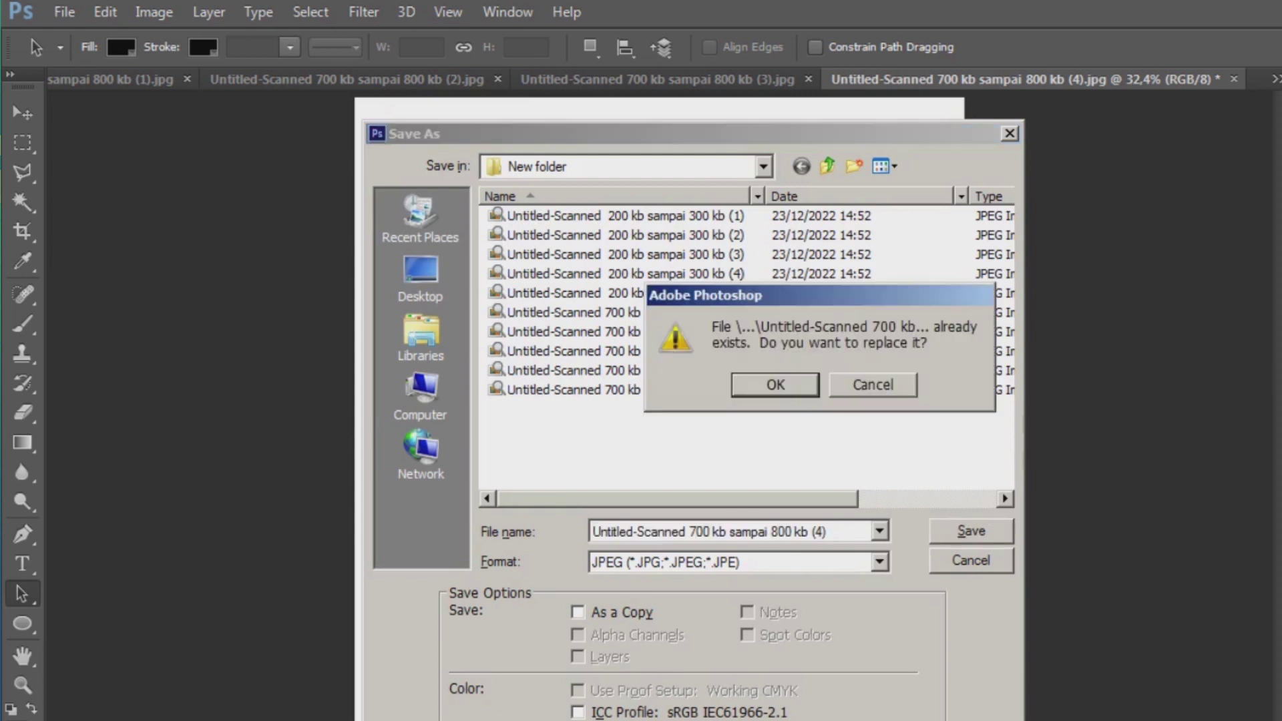
{"action": "key", "text": "Return"}
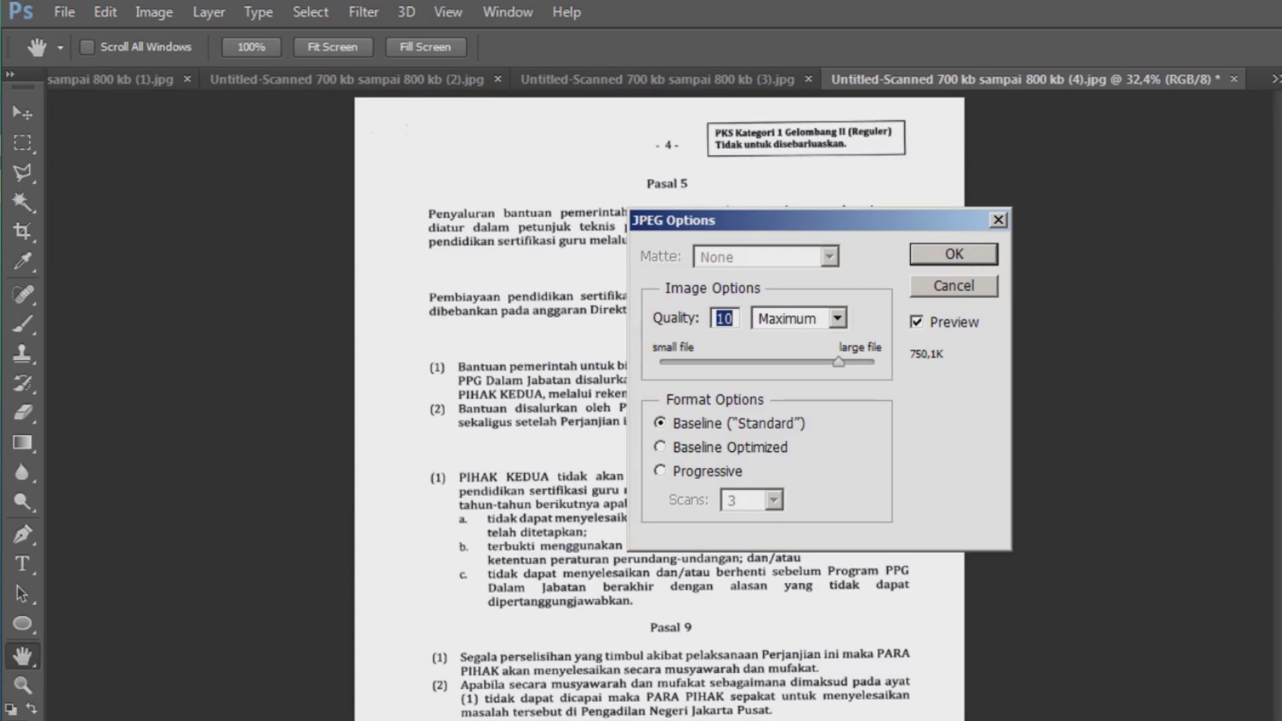
{"action": "key", "text": "Return"}
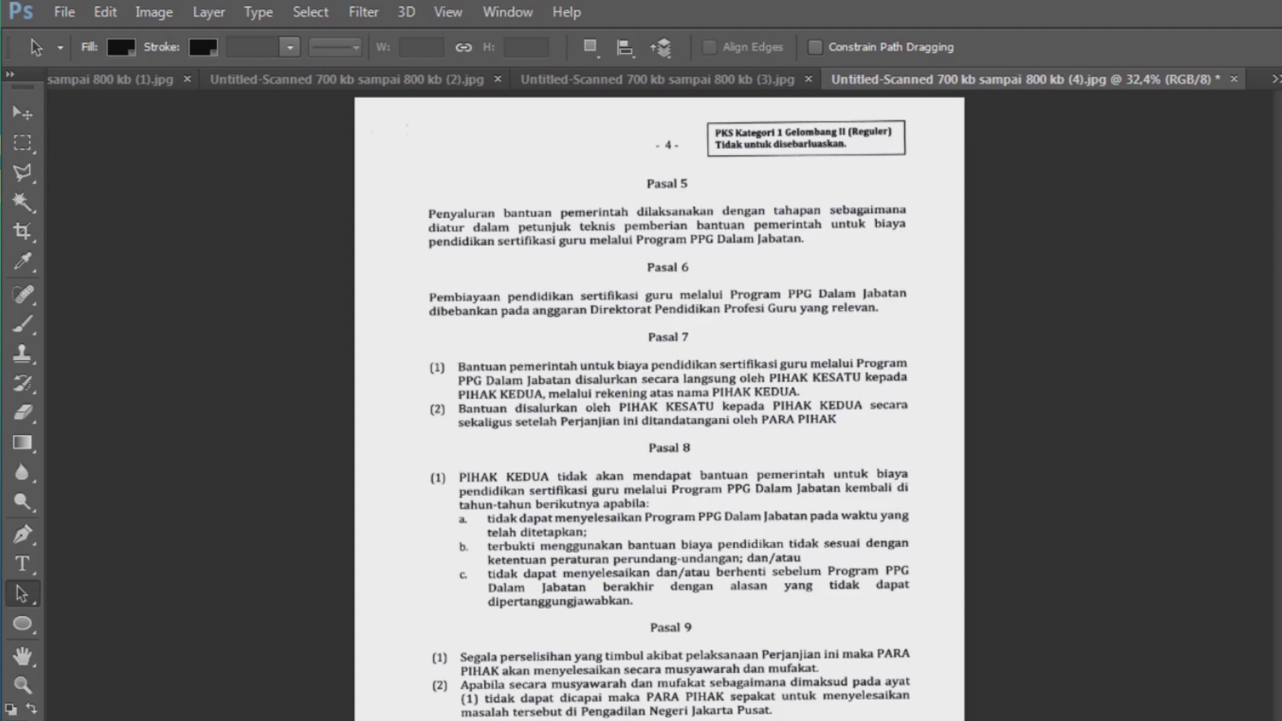
{"action": "key", "text": "ctrl+w"}
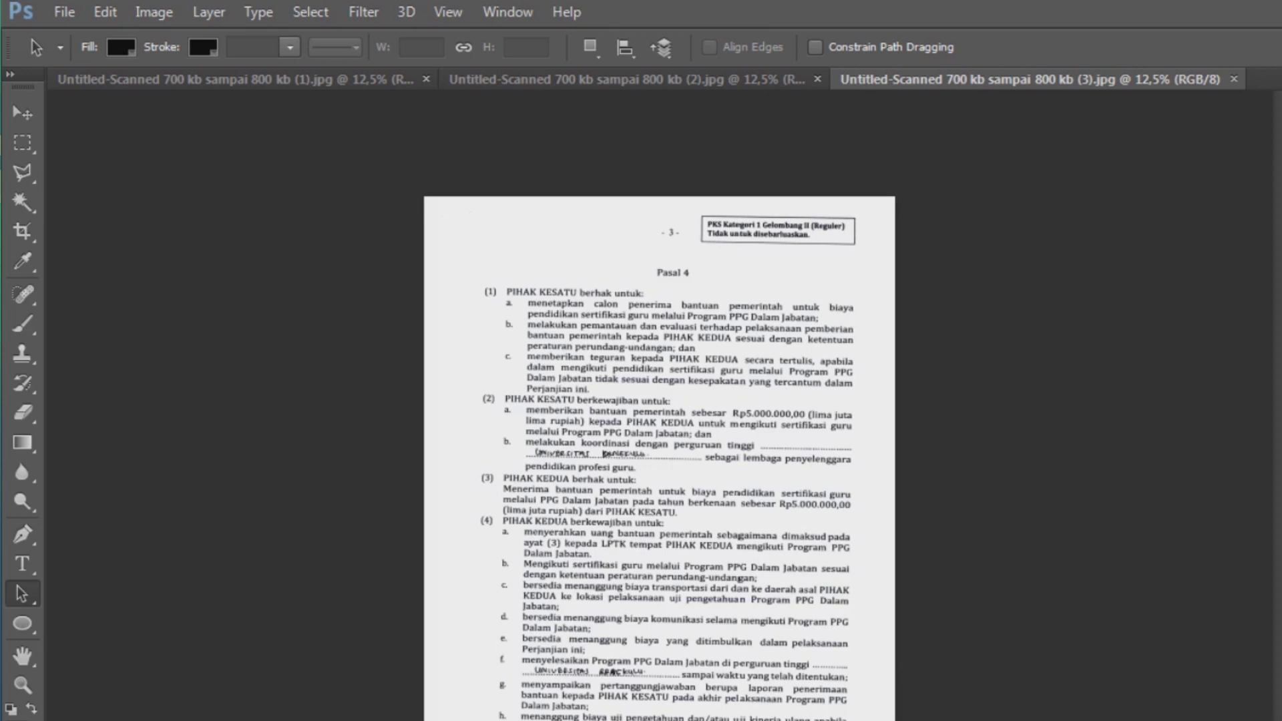
- Resample the 700 kb sampai 800 kb (3) scan to a resolution of 200 pixels/inch
{"action": "scroll", "coordinate": [659, 467], "scroll_direction": "up", "scroll_amount": 2}
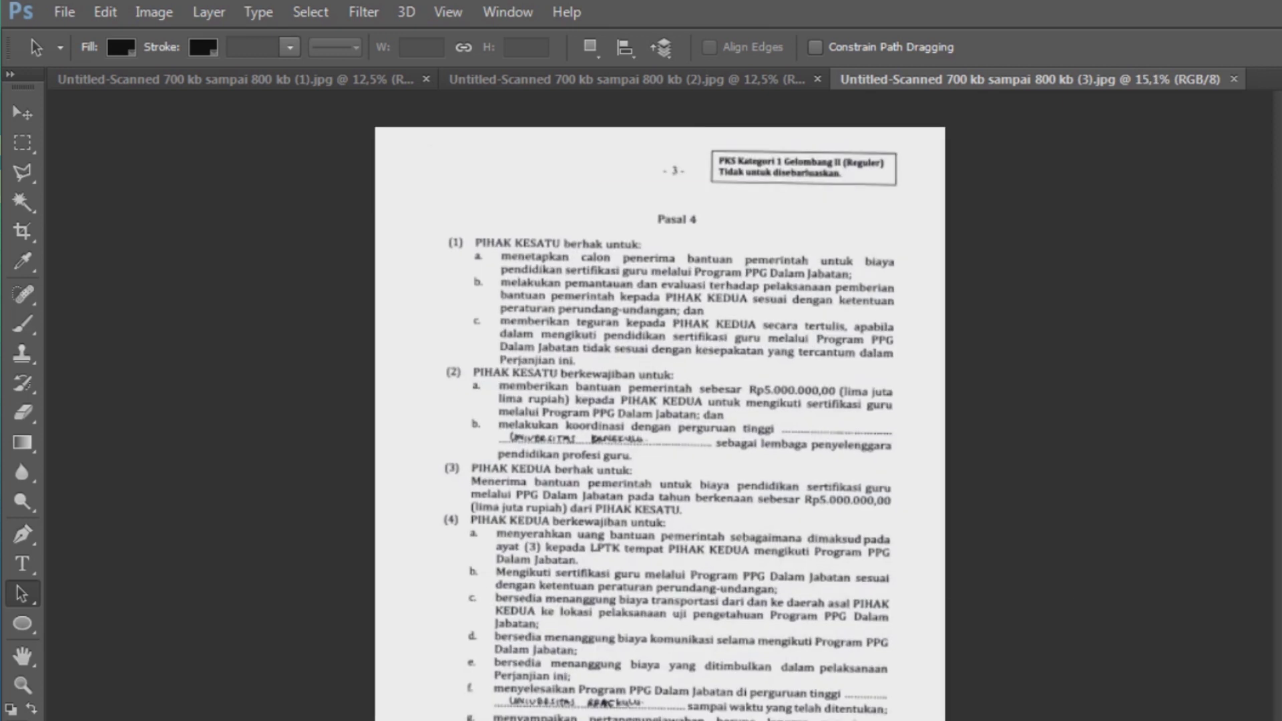
{"action": "key", "text": "ctrl+alt+i"}
{"action": "left_click_drag", "start_coordinate": [677, 447], "coordinate": [684, 447]}
{"action": "type", "text": "200"}
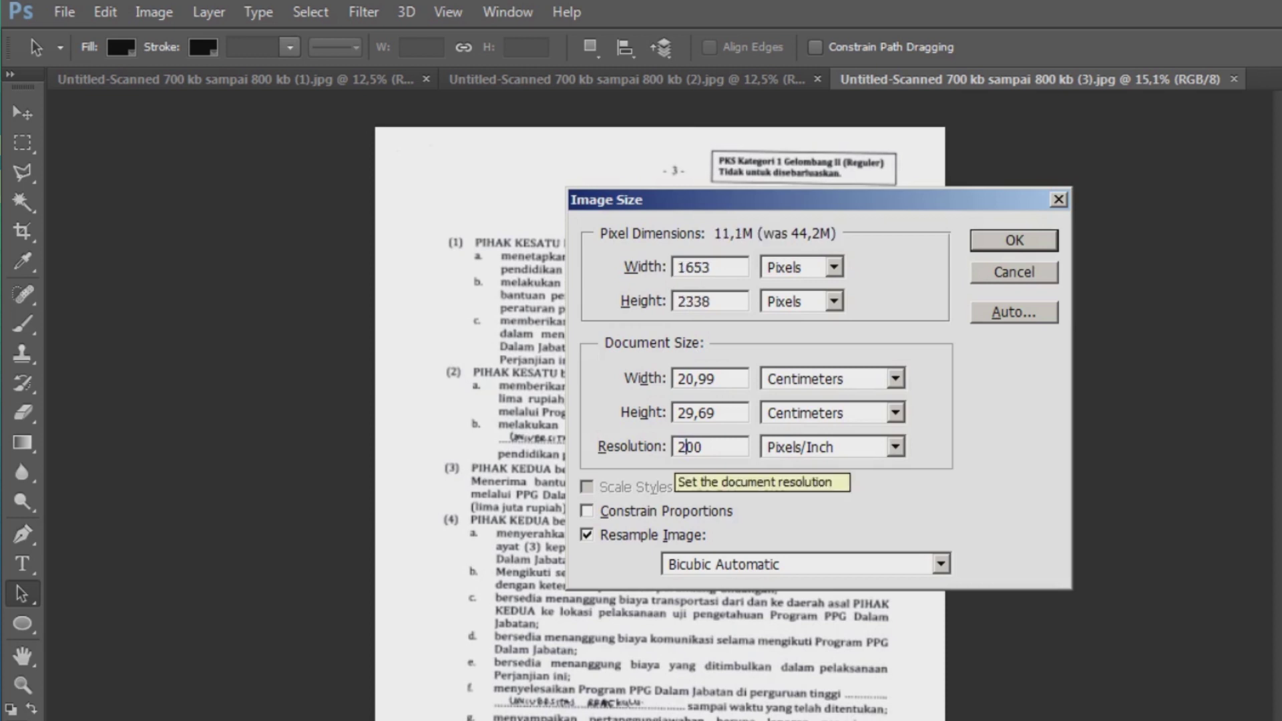
{"action": "key", "text": "Return"}
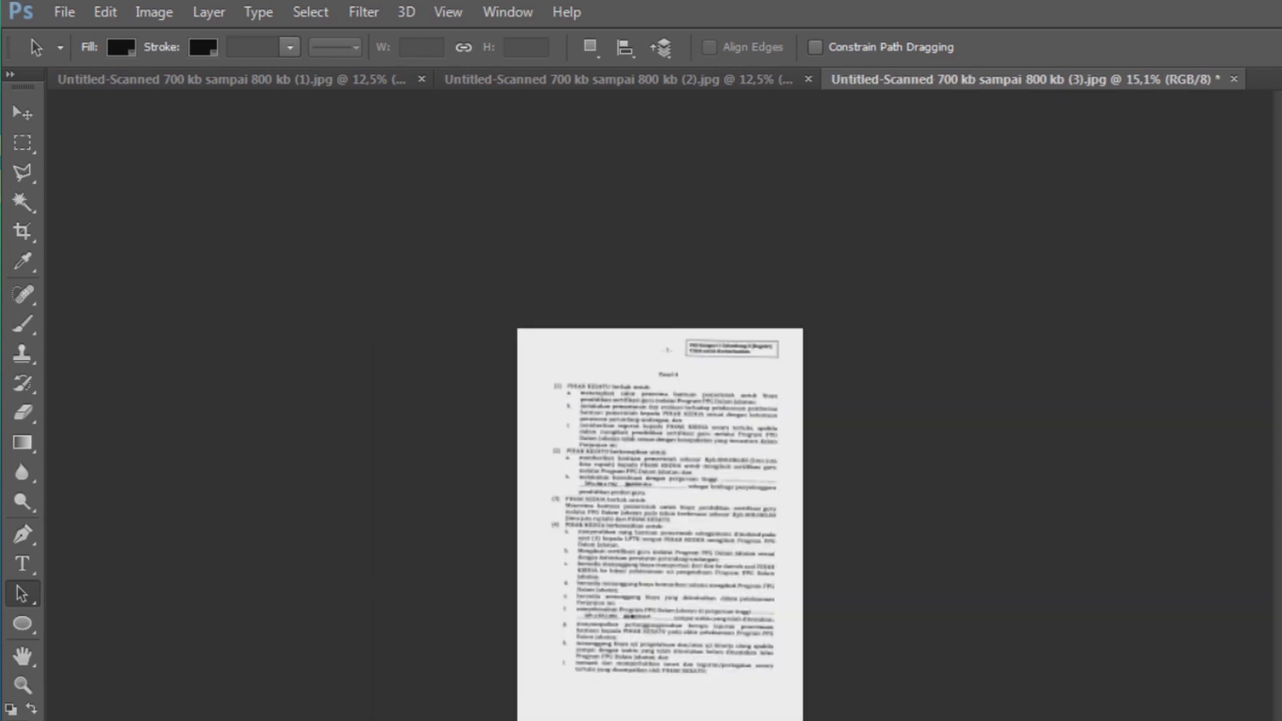
- Compare the estimated file sizes of the 700 kb sampai 800 kb (3) scan at JPEG quality 10 and 9
{"action": "scroll", "coordinate": [662, 520], "scroll_direction": "up", "scroll_amount": 5}
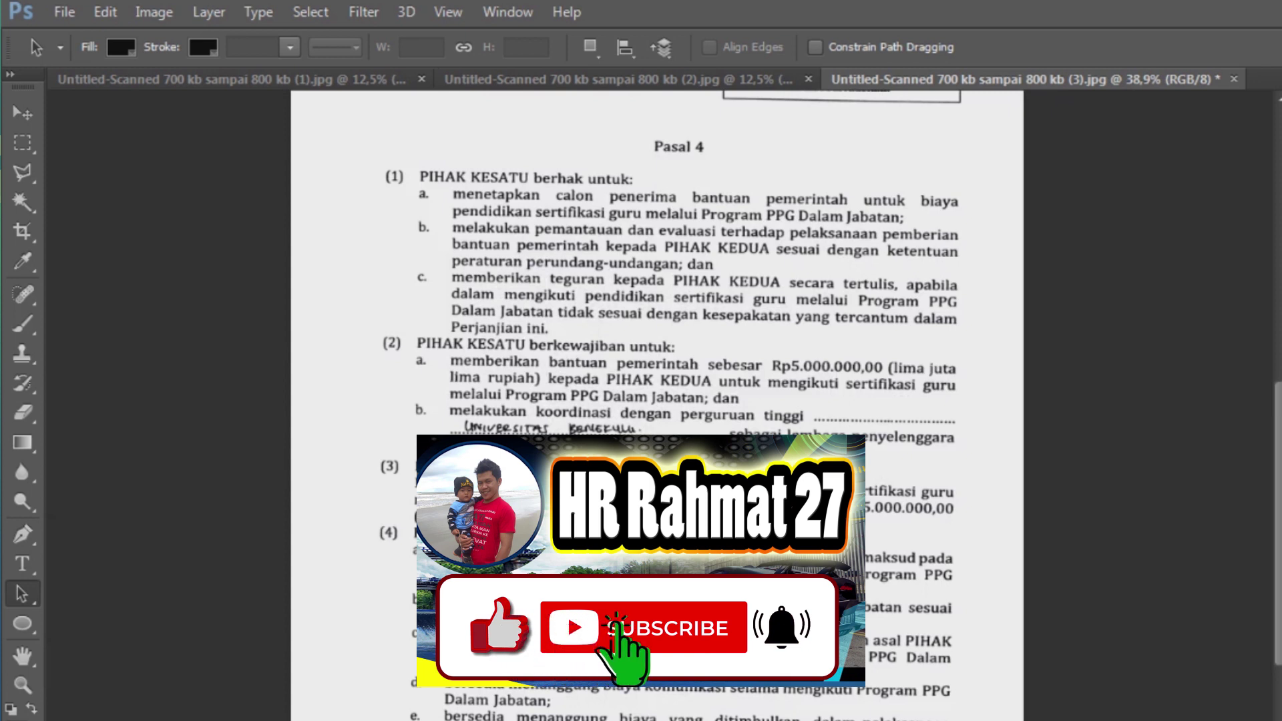
{"action": "key", "text": "ctrl+shift+s"}
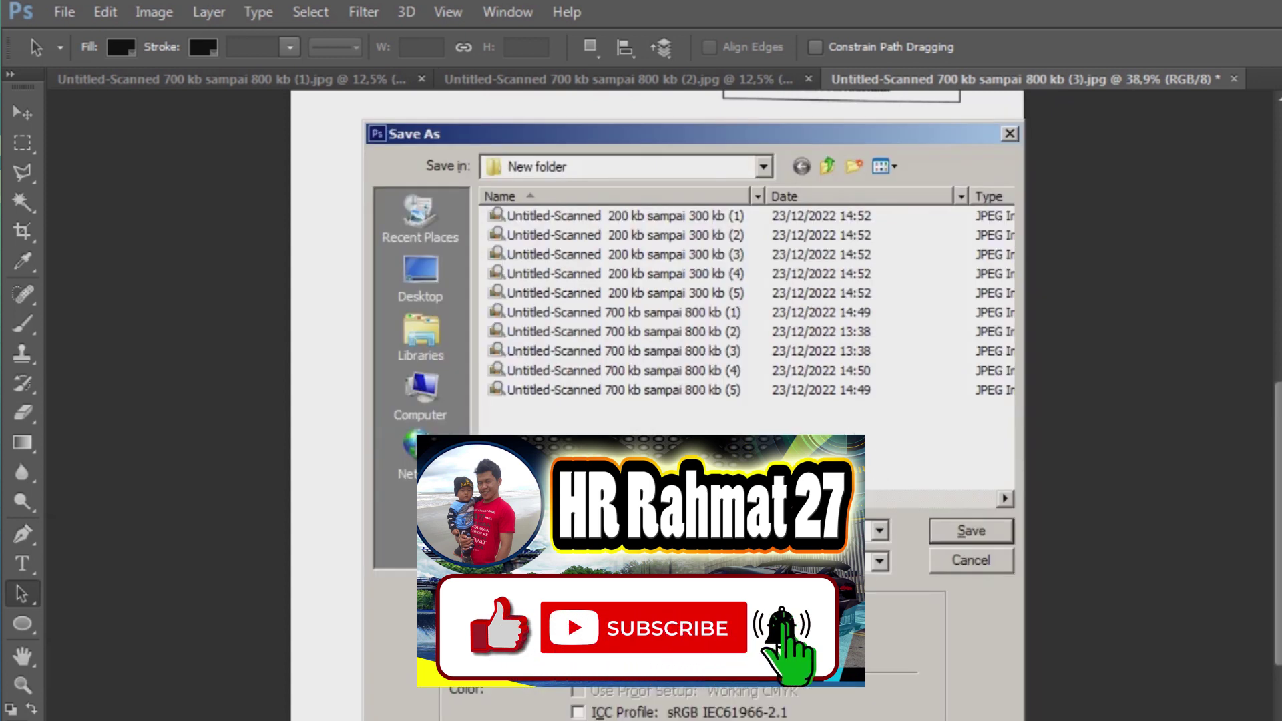
{"action": "key", "text": "Return"}
{"action": "key", "text": "Return"}
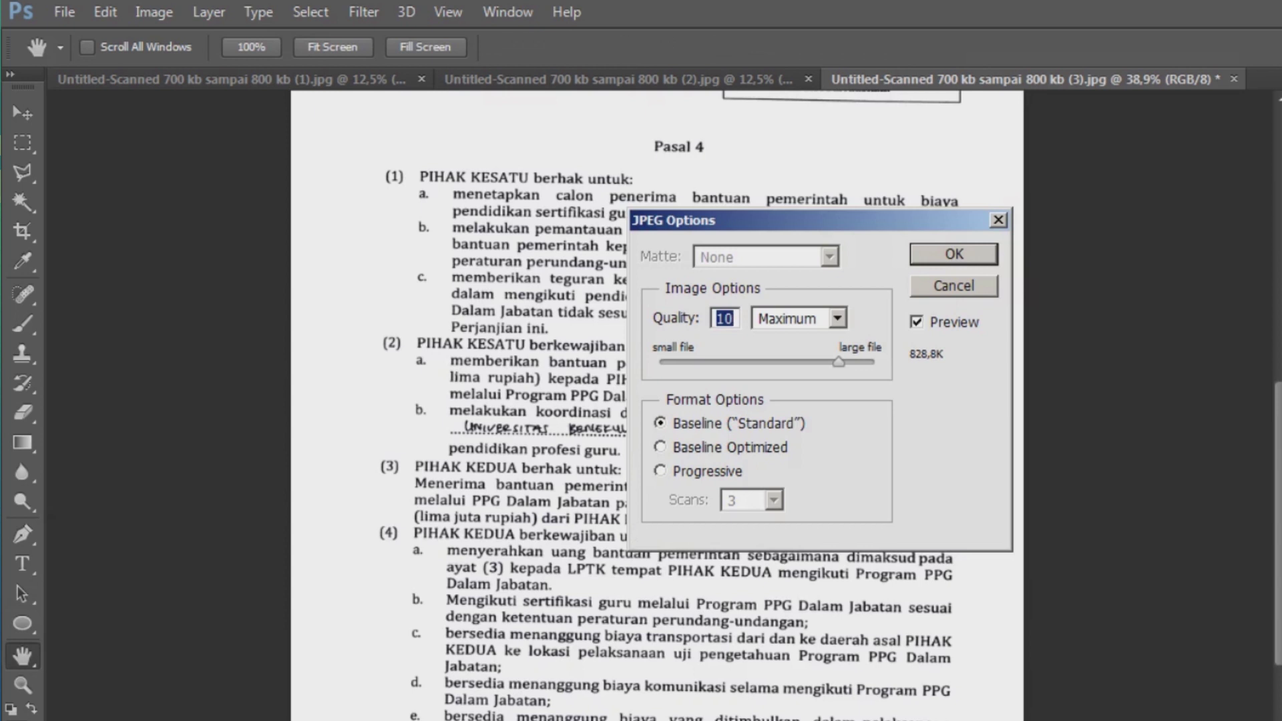
{"action": "key", "text": "Down"}
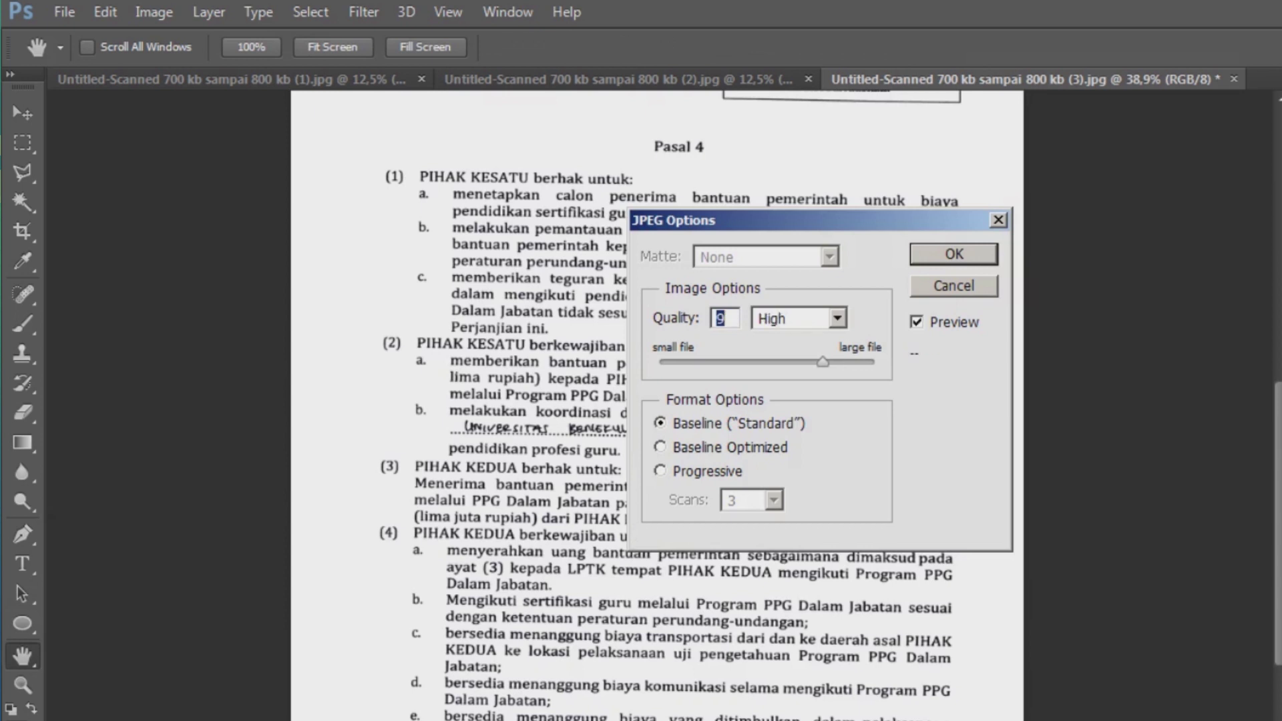
{"action": "key", "text": "Up"}
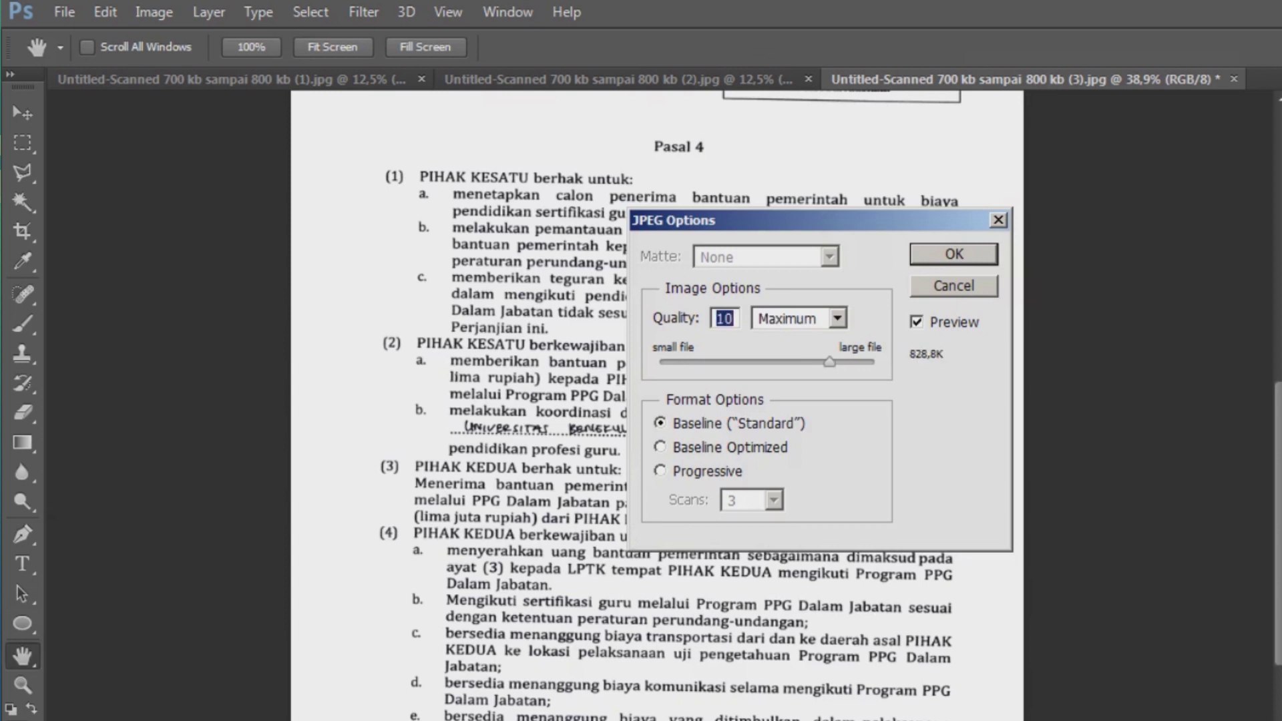
{"action": "key", "text": "Down"}
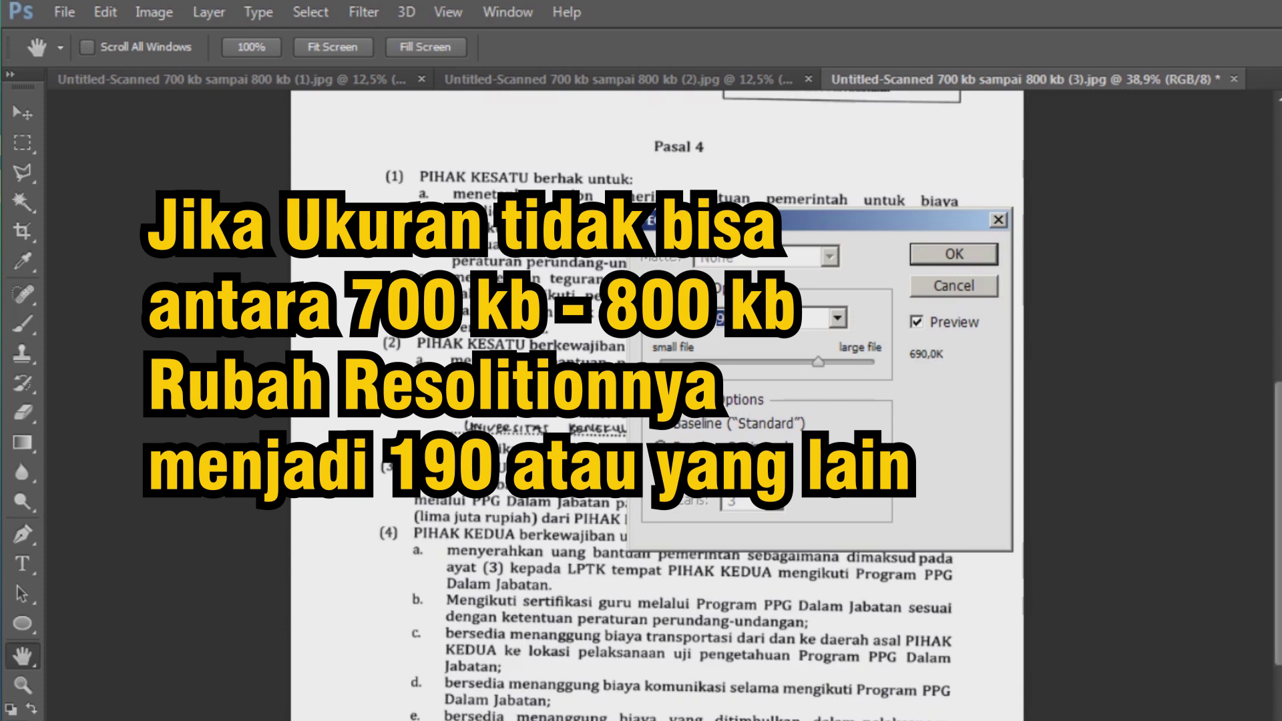
{"action": "key", "text": "Up"}
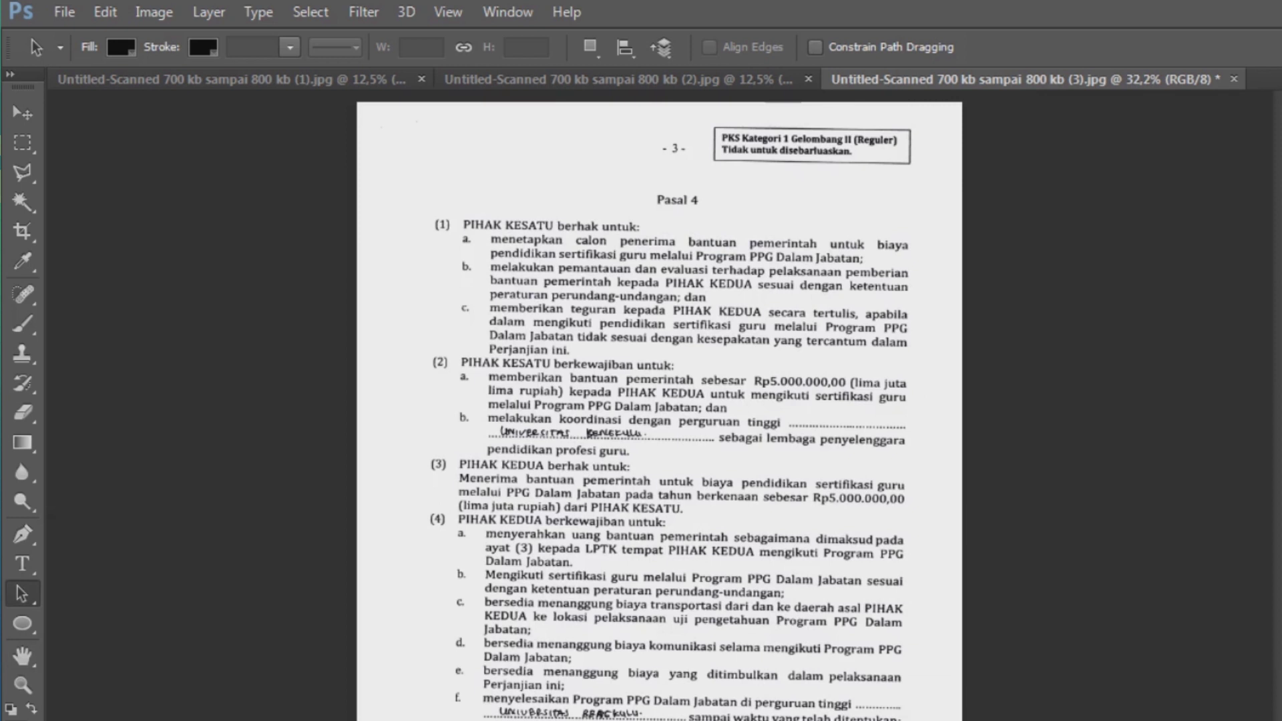
- Resample the 700 kb sampai 800 kb (3) scan to a resolution of 190 pixels/inch
{"action": "key", "text": "ctrl+alt+i"}
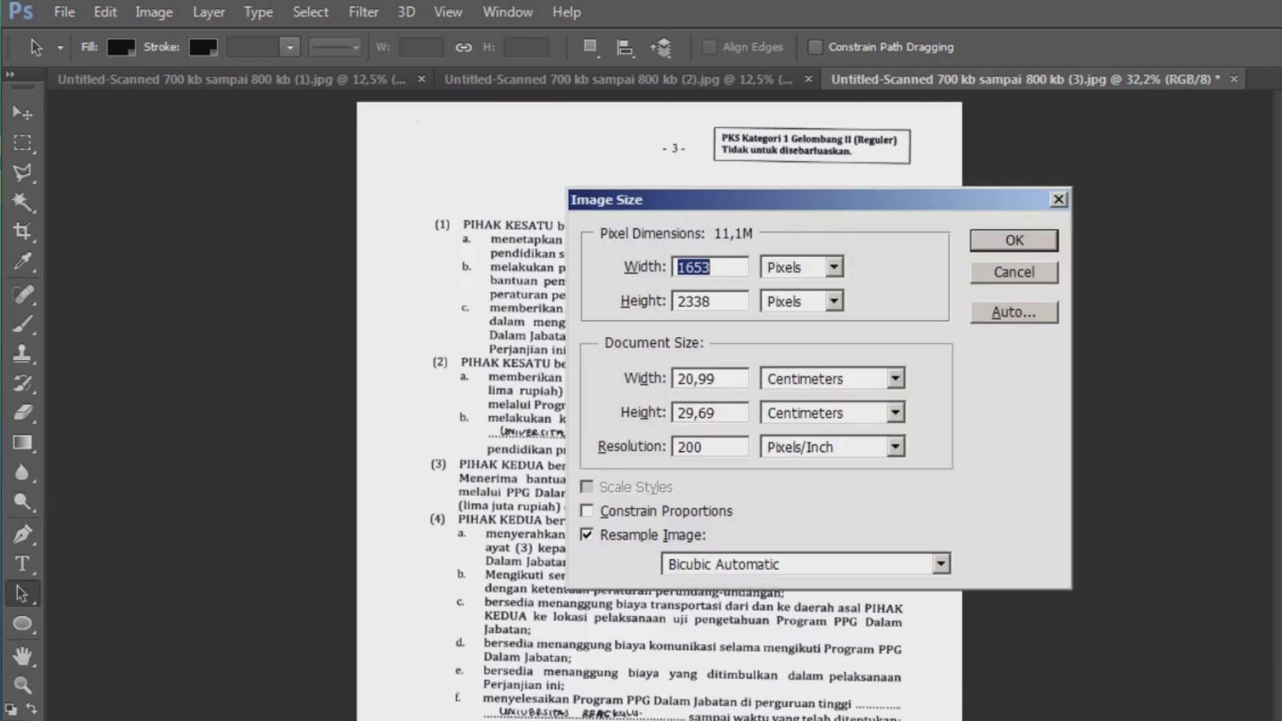
{"action": "key", "text": "alt+r"}
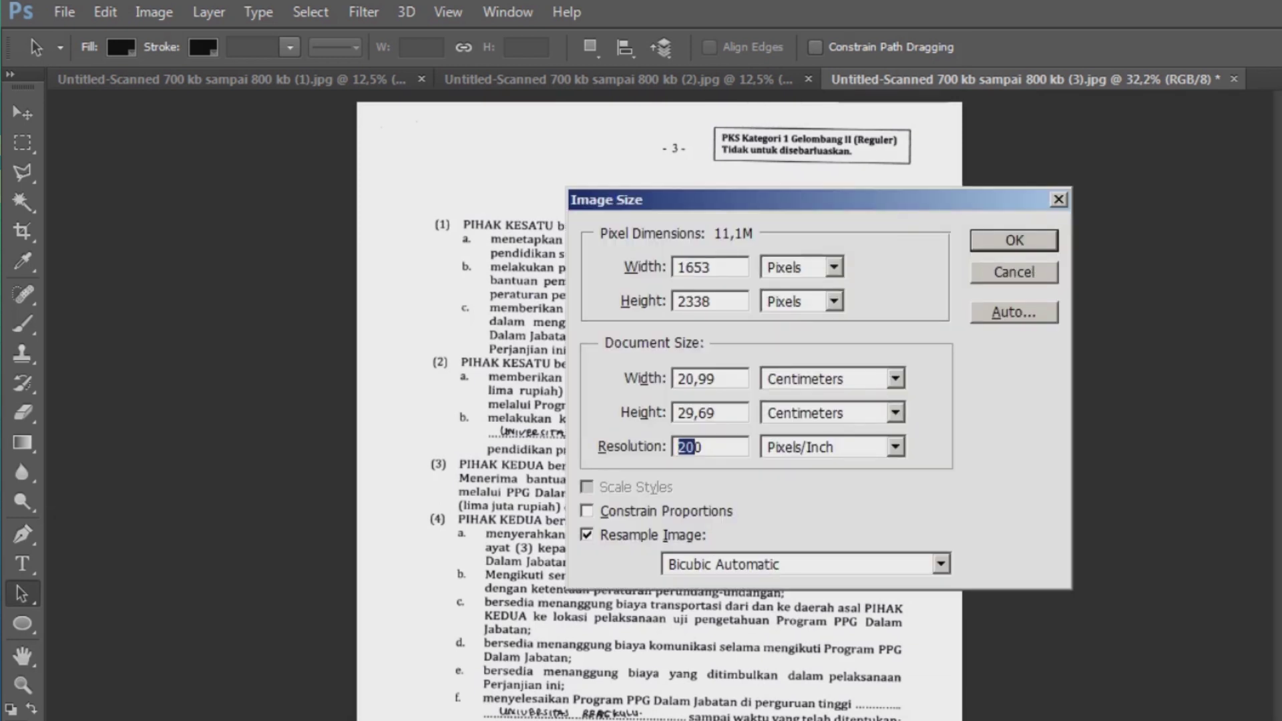
{"action": "type", "text": "10"}
{"action": "type", "text": "90"}
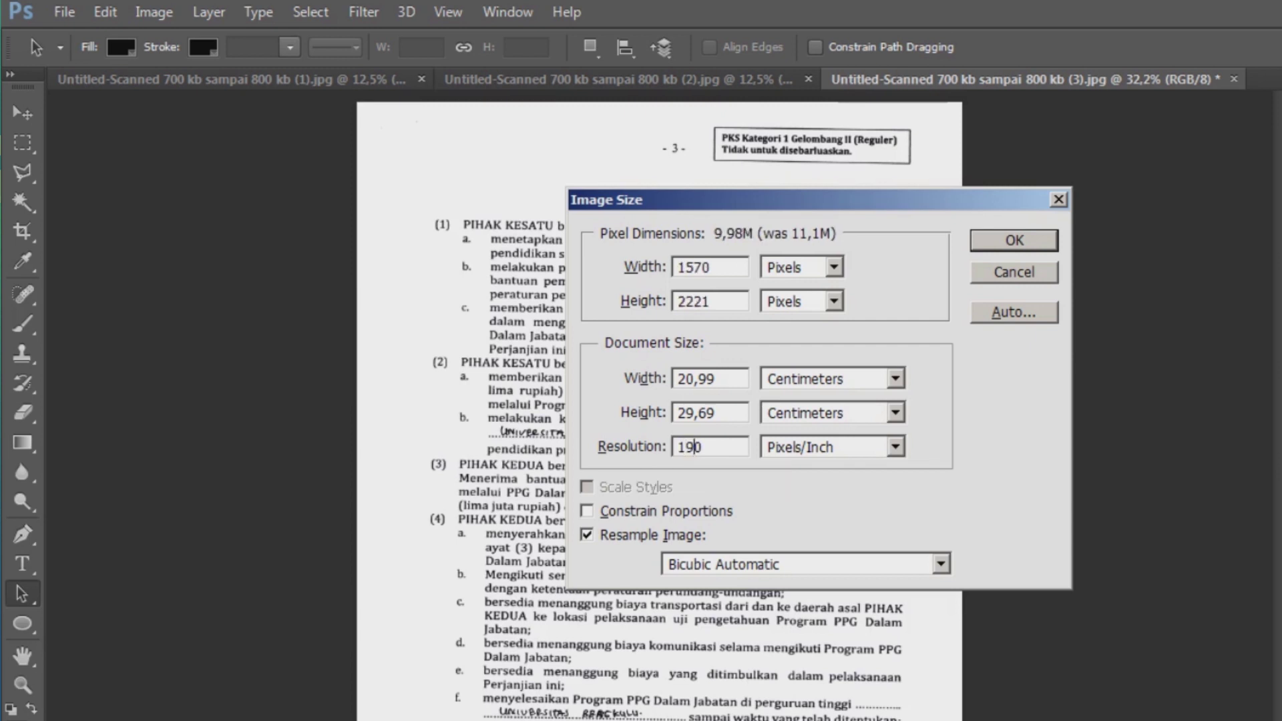
{"action": "key", "text": "Return"}
- Save the resampled 700 kb sampai 800 kb (3) scan over its original JPEG in New folder at quality 10 (Maximum), and close it
{"action": "scroll", "coordinate": [599, 431], "scroll_direction": "up", "scroll_amount": 4}
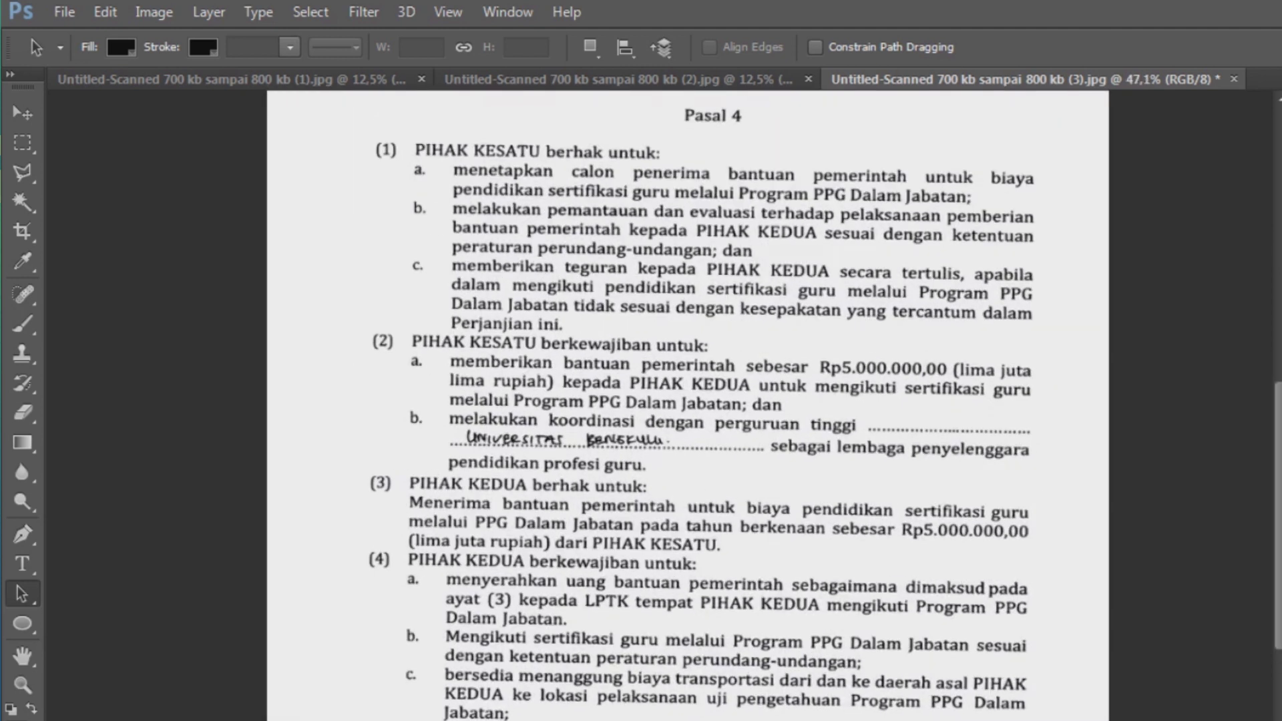
{"action": "key", "text": "ctrl+shift+s"}
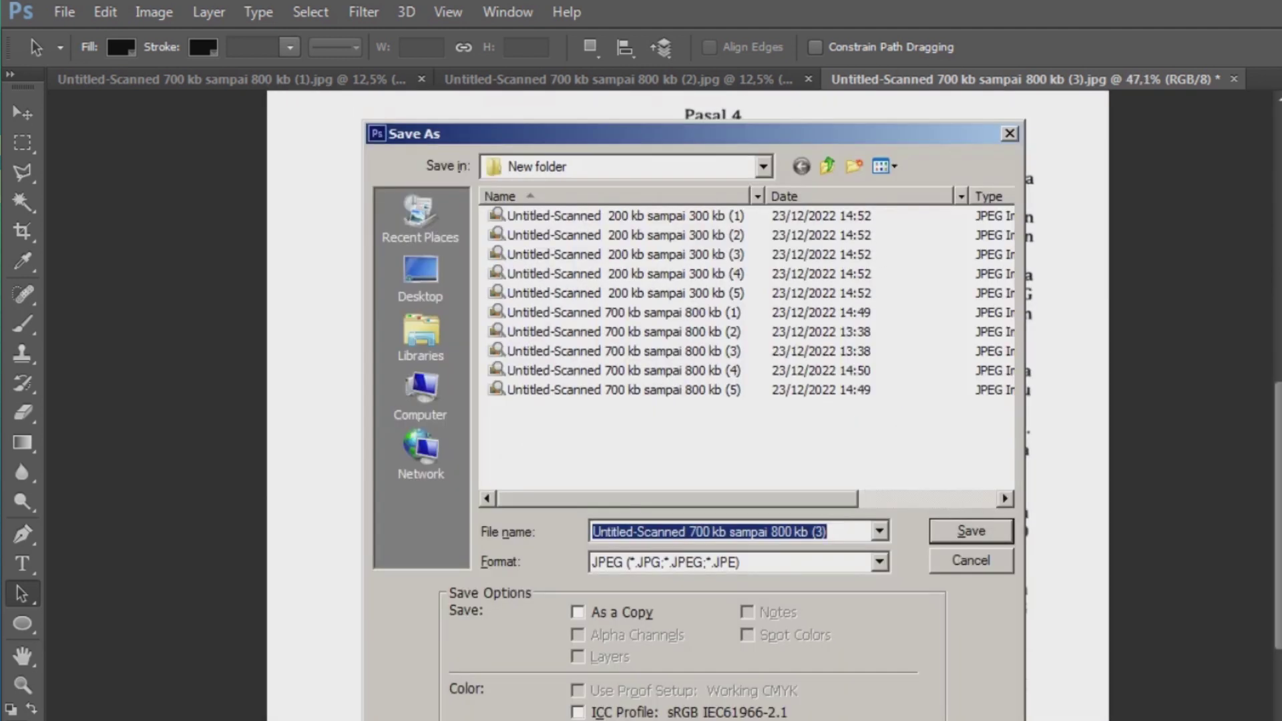
{"action": "key", "text": "Return"}
{"action": "key", "text": "Return"}
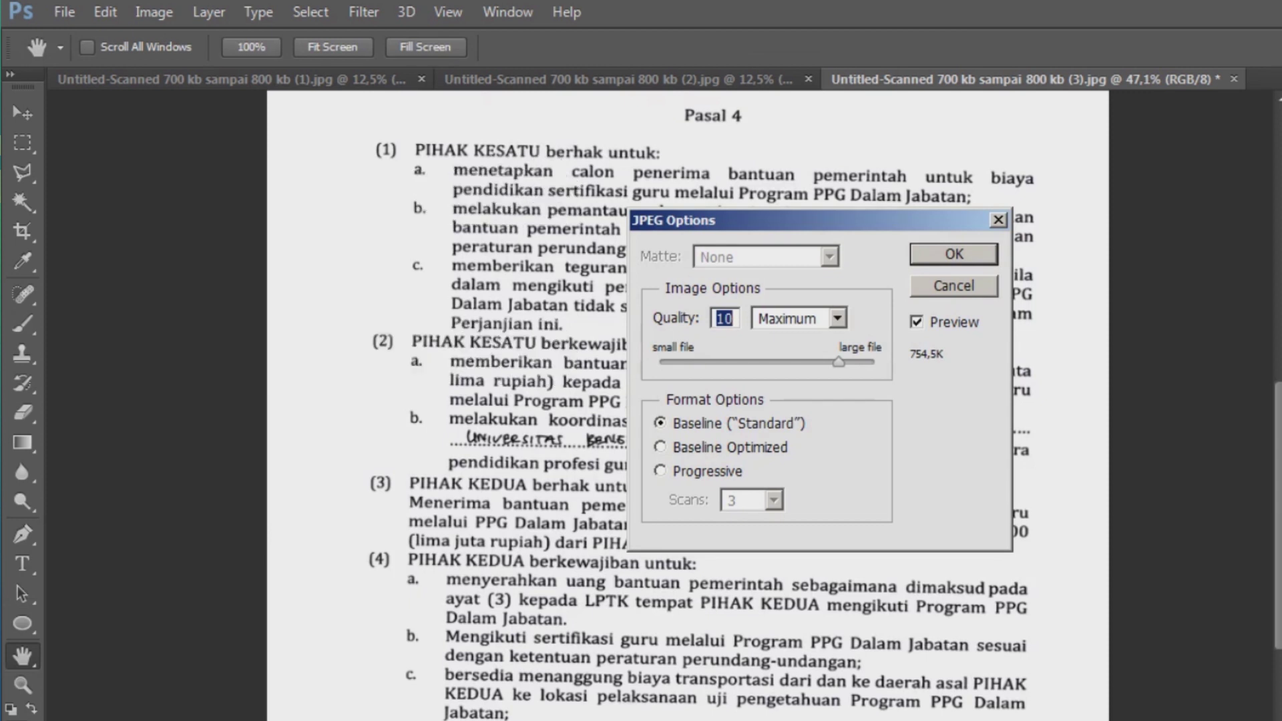
{"action": "key", "text": "Down"}
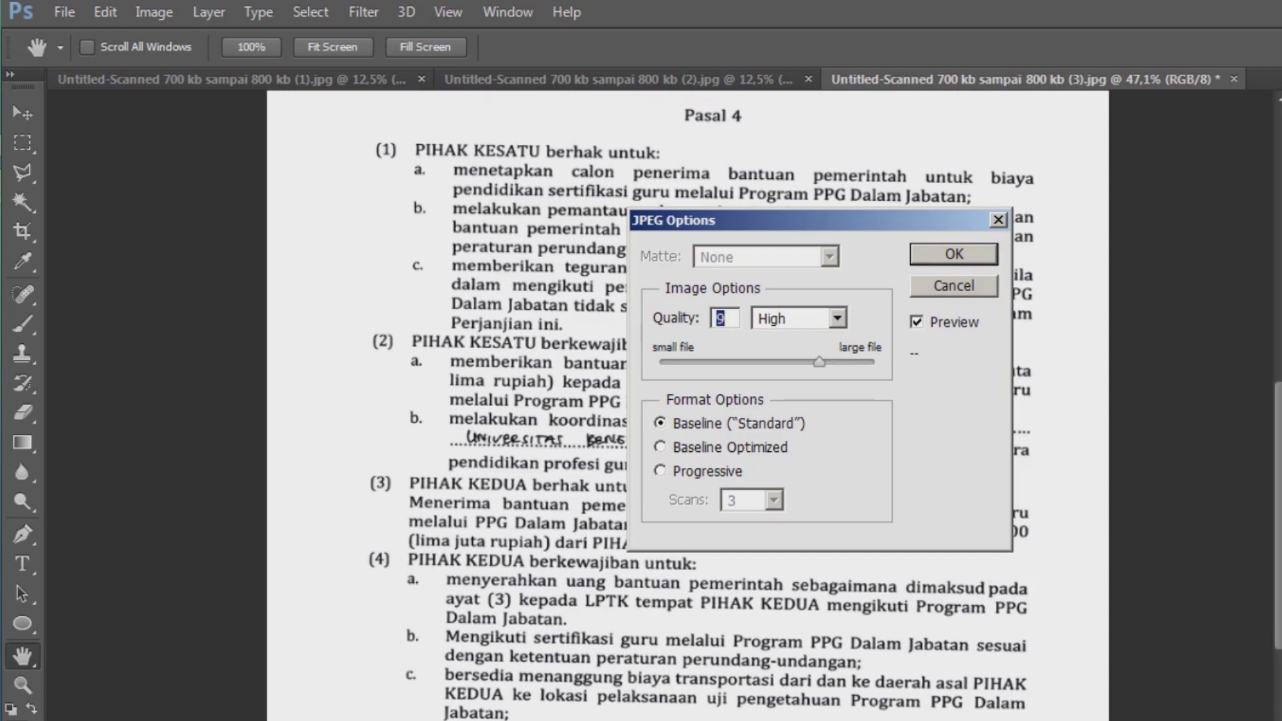
{"action": "key", "text": "Up"}
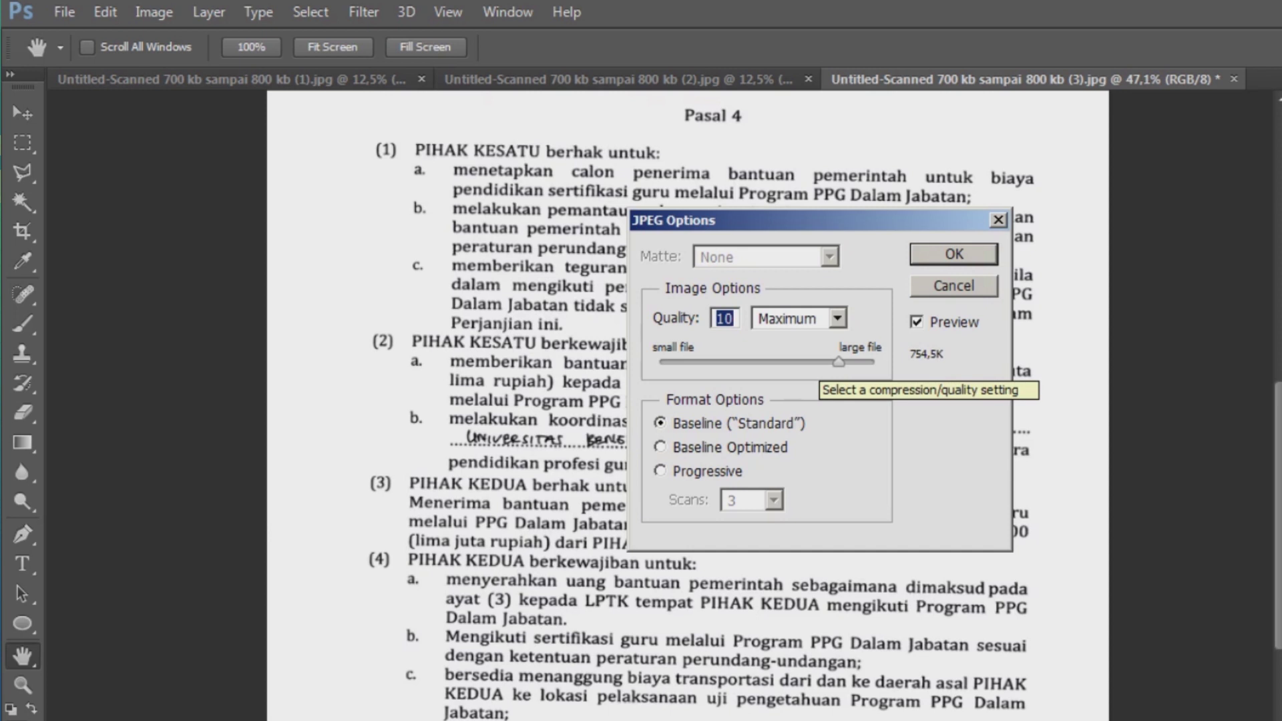
{"action": "key", "text": "Return"}
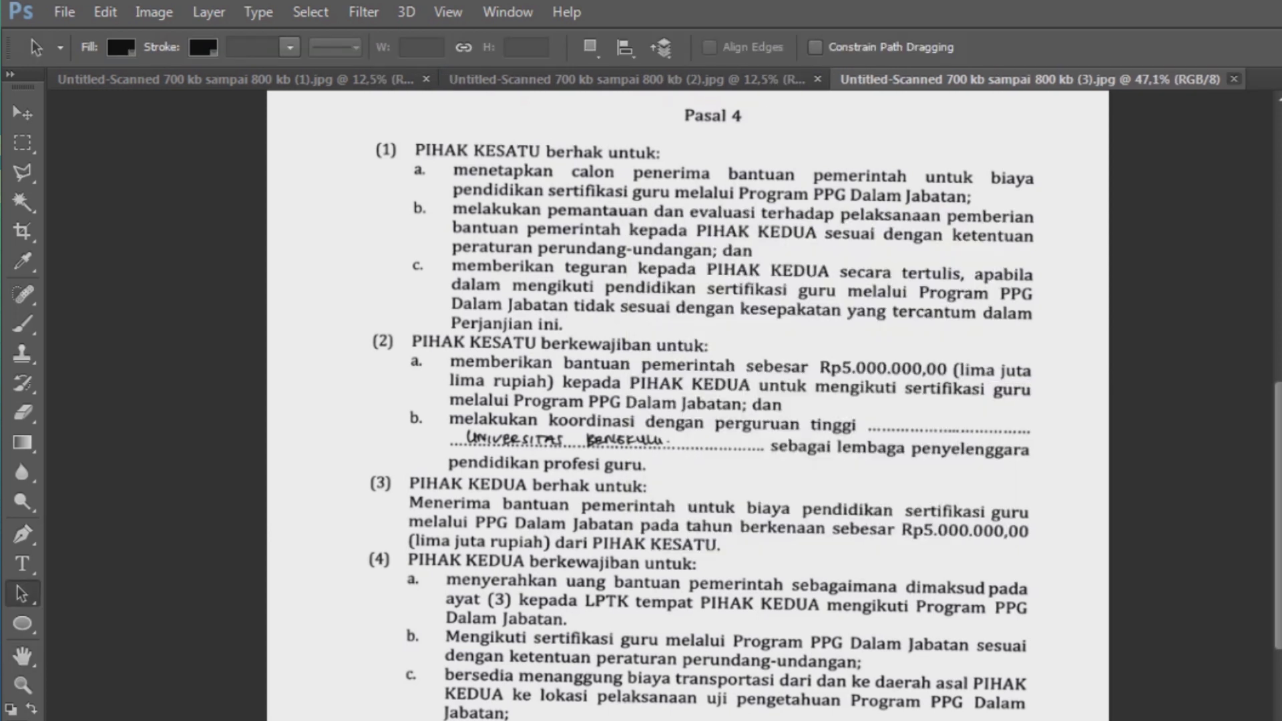
{"action": "key", "text": "ctrl+w"}
- Resample the 700 kb sampai 800 kb (2) scan to a resolution of 200 pixels/inch
{"action": "key", "text": "ctrl+alt+i"}
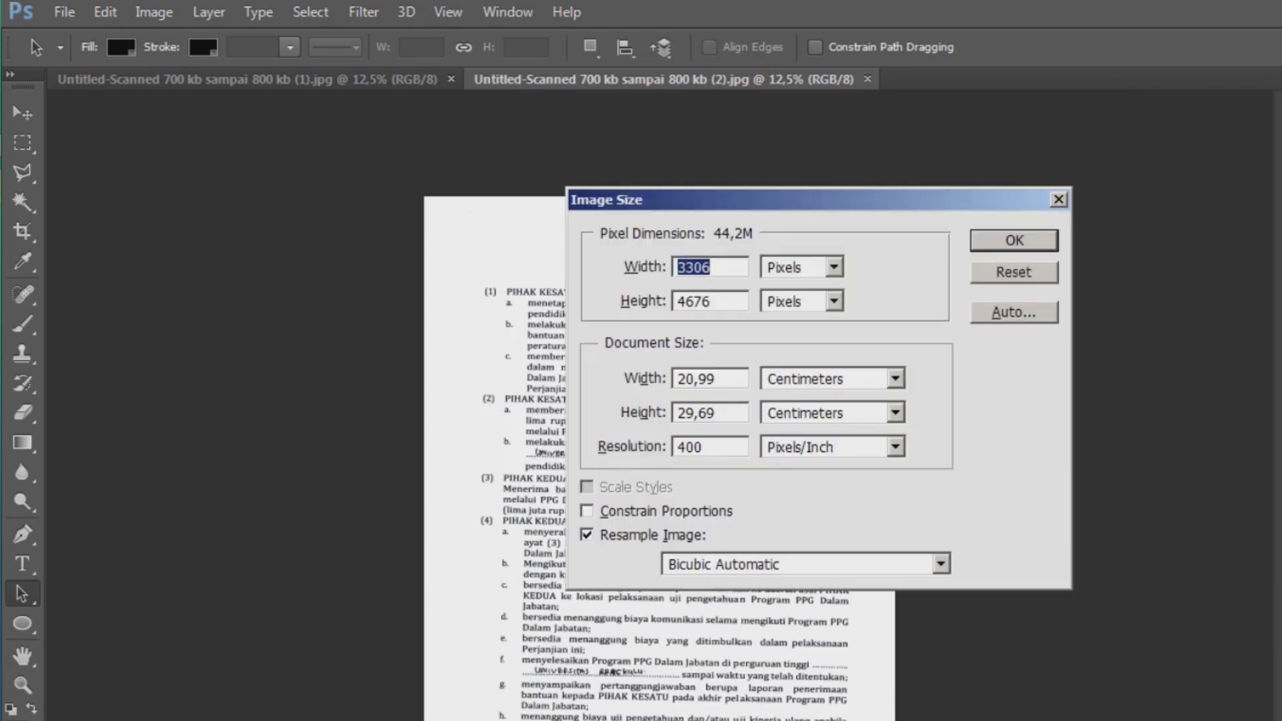
{"action": "left_click_drag", "start_coordinate": [688, 447], "coordinate": [677, 447]}
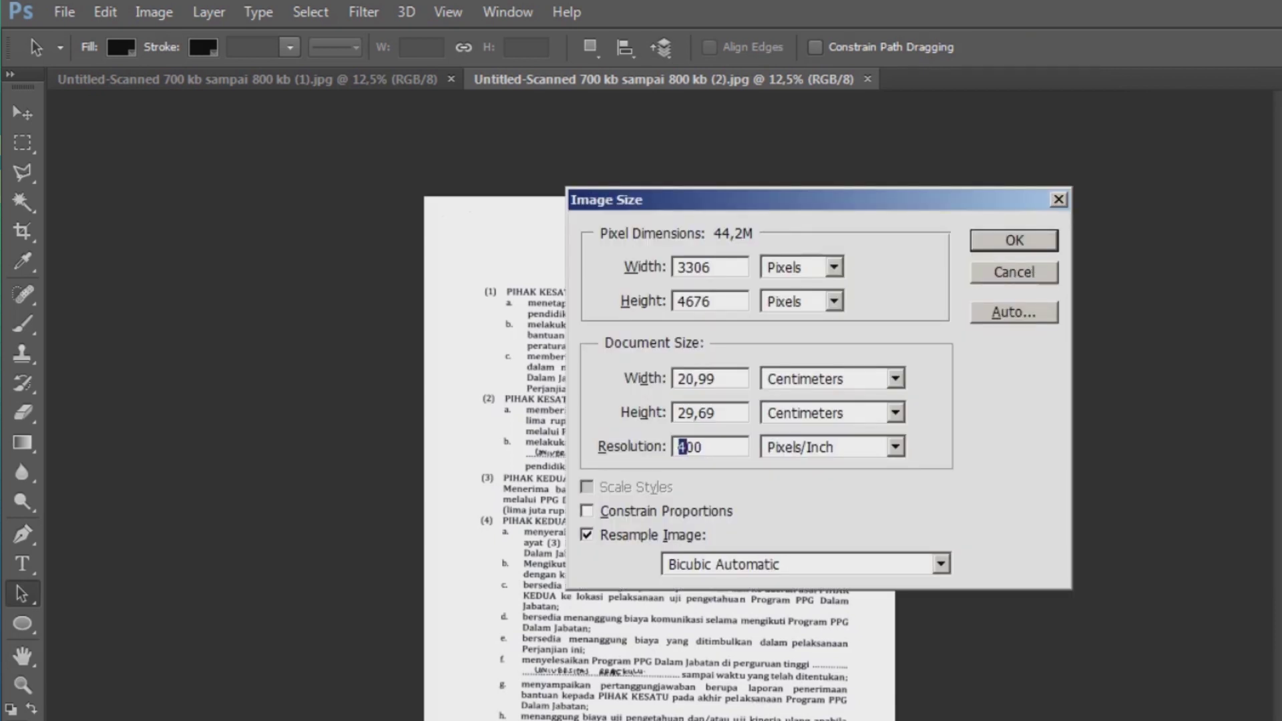
{"action": "type", "text": "2"}
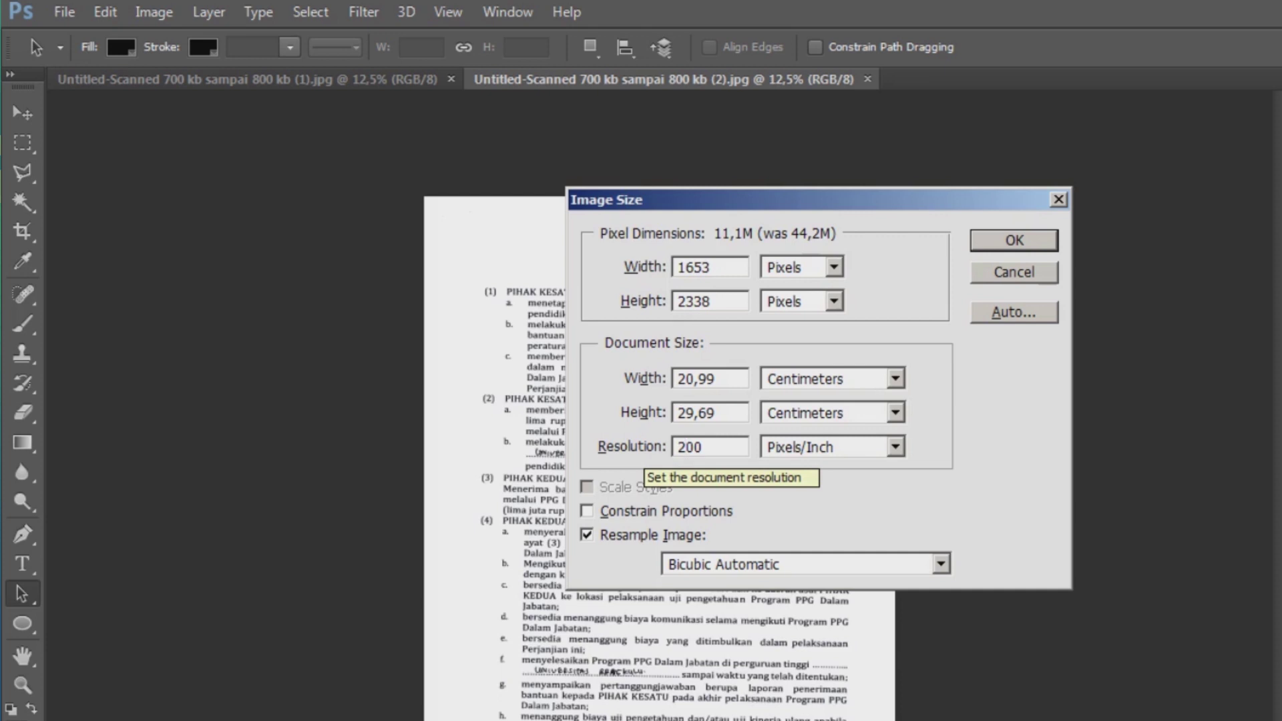
{"action": "key", "text": "Return"}
- Compare the estimated file sizes of the 700 kb sampai 800 kb (2) scan at JPEG quality 10 and 9
{"action": "scroll", "coordinate": [660, 529], "scroll_direction": "up", "scroll_amount": 9}
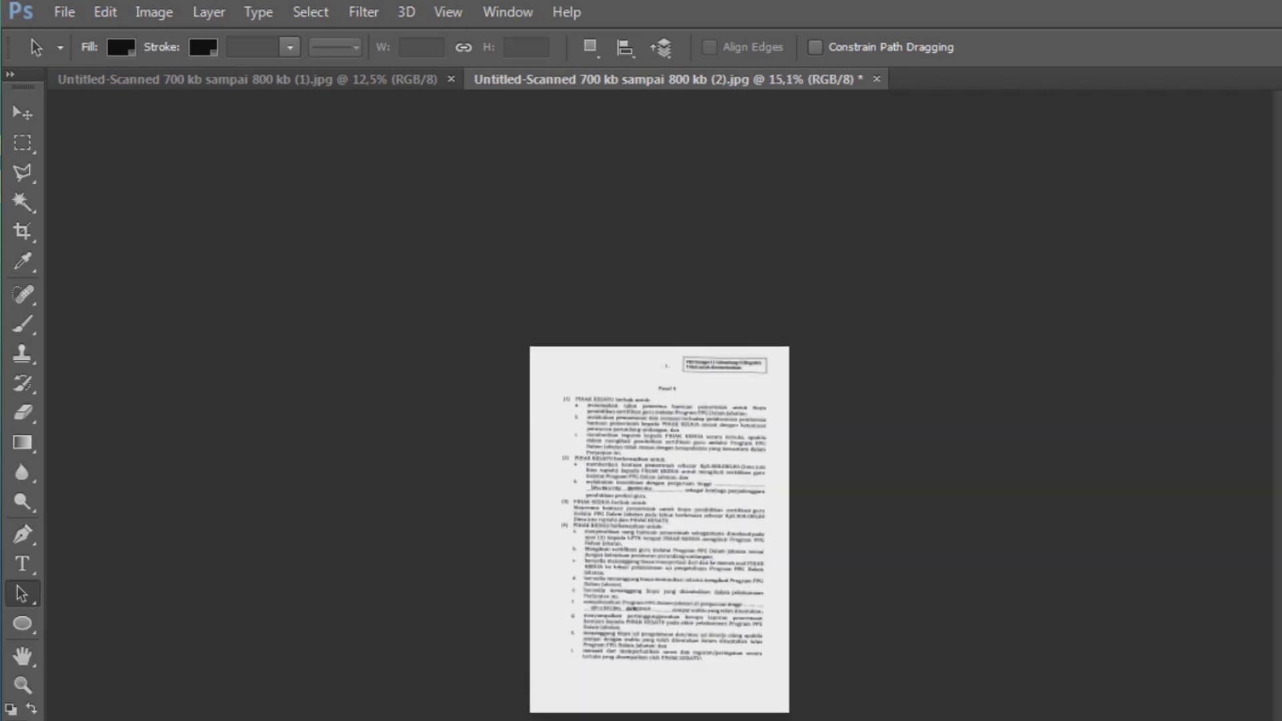
{"action": "scroll", "coordinate": [659, 529], "scroll_direction": "down", "scroll_amount": 1}
{"action": "key", "text": "ctrl+shift+s"}
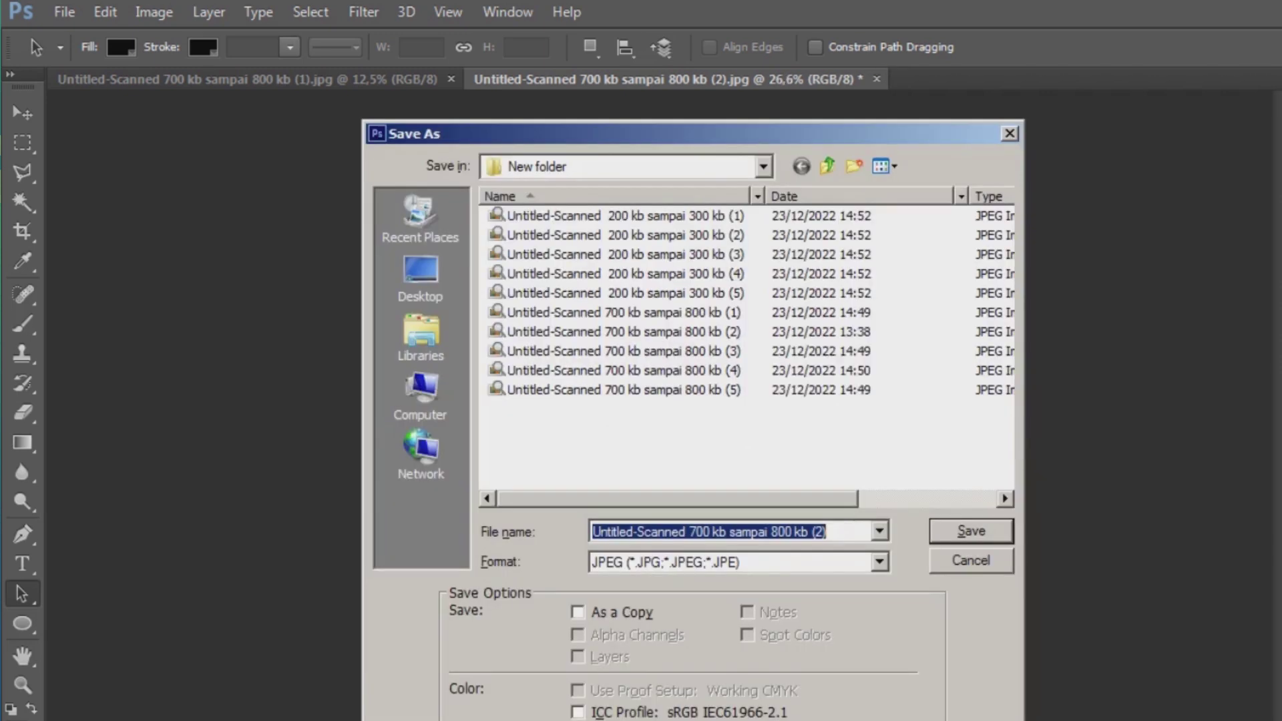
{"action": "key", "text": "Return"}
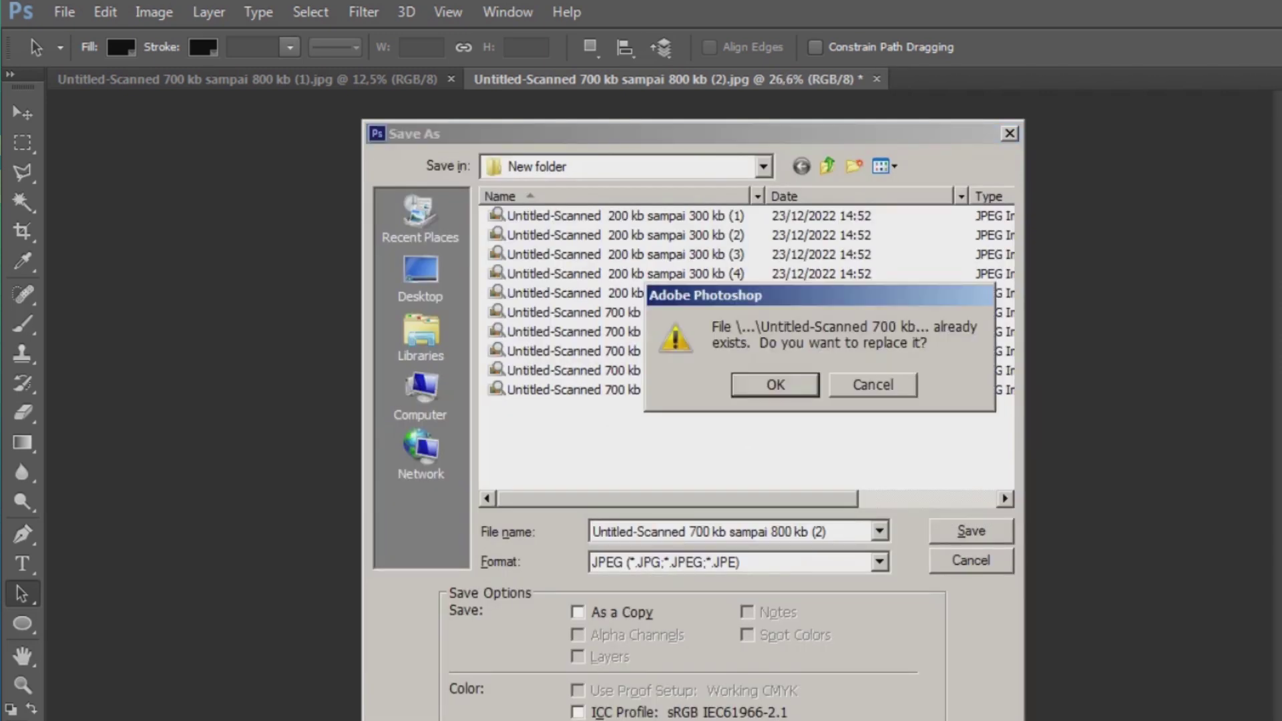
{"action": "key", "text": "Return"}
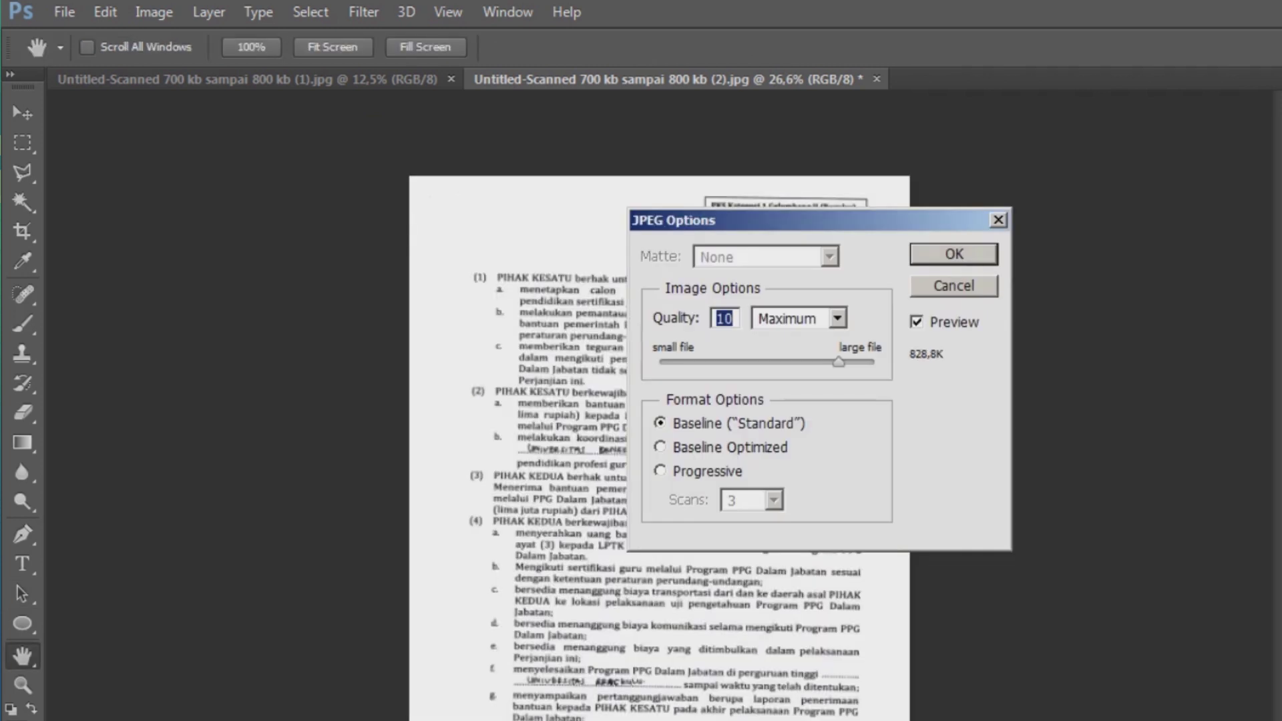
{"action": "key", "text": "Down"}
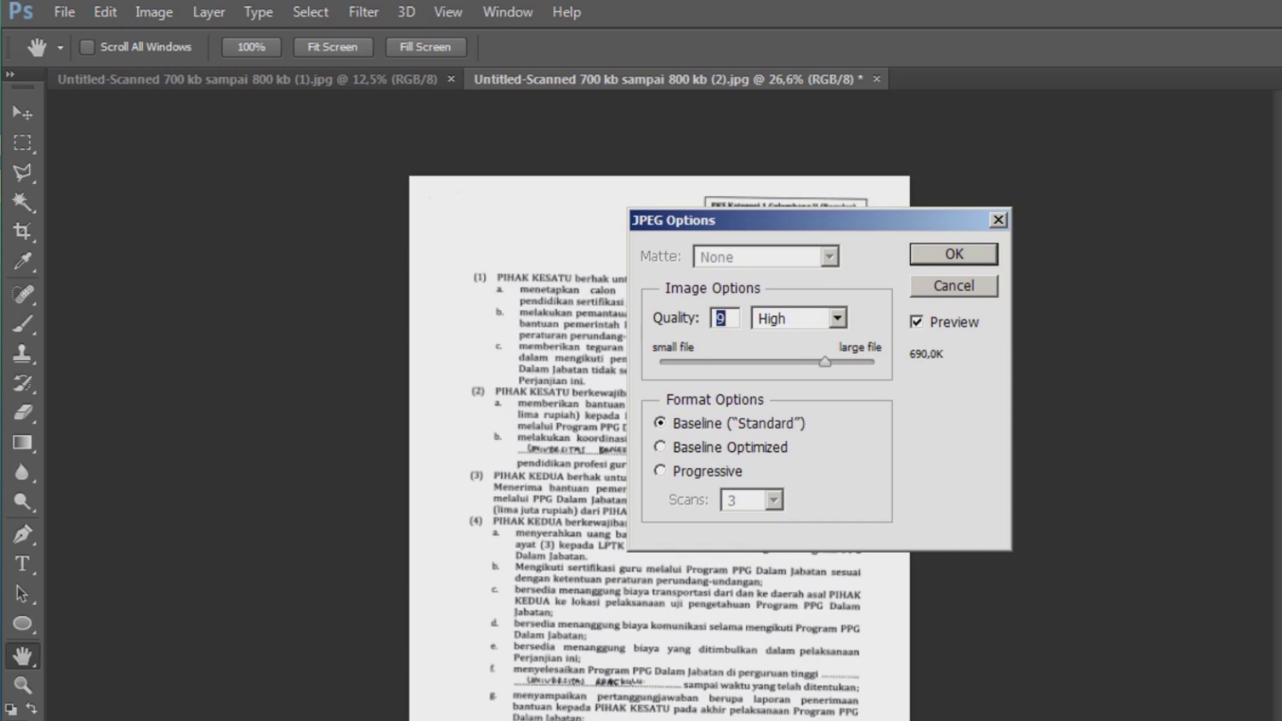
{"action": "key", "text": "Return"}
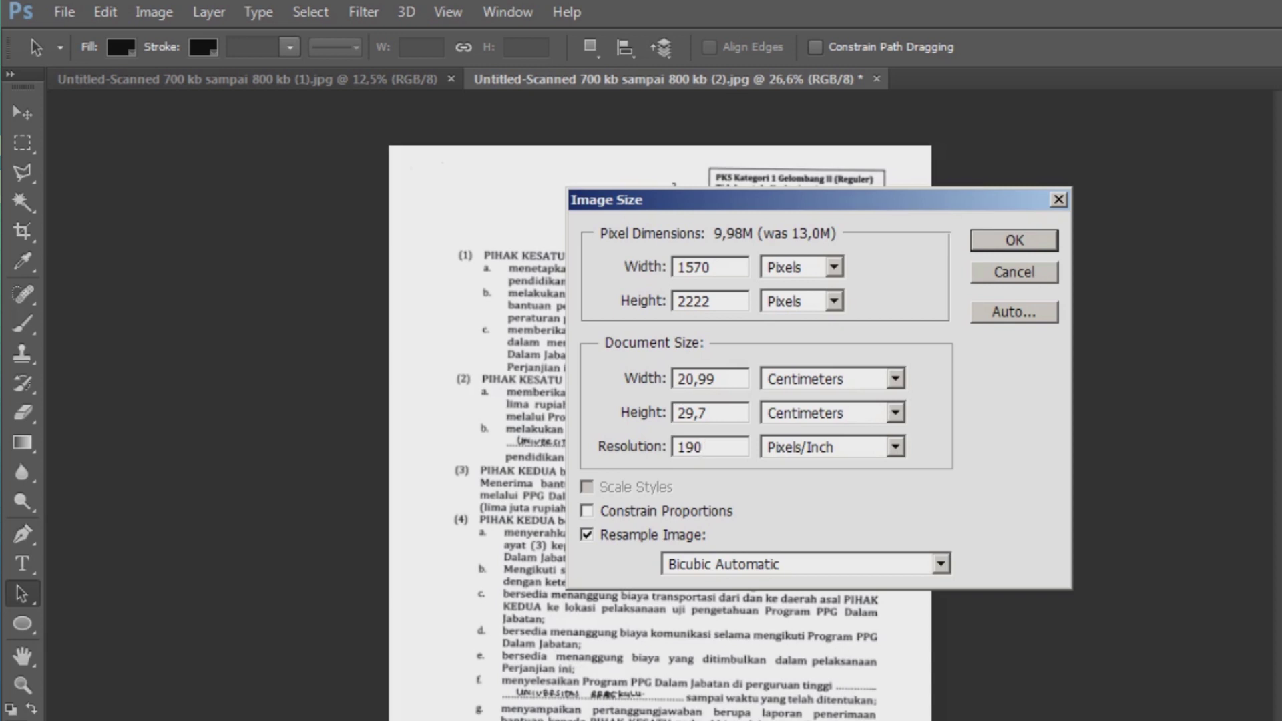
- Resample the 700 kb sampai 800 kb (2) scan to 190 pixels/inch and save it over its original JPEG at quality 10 (Maximum)
{"action": "key", "text": "Return"}
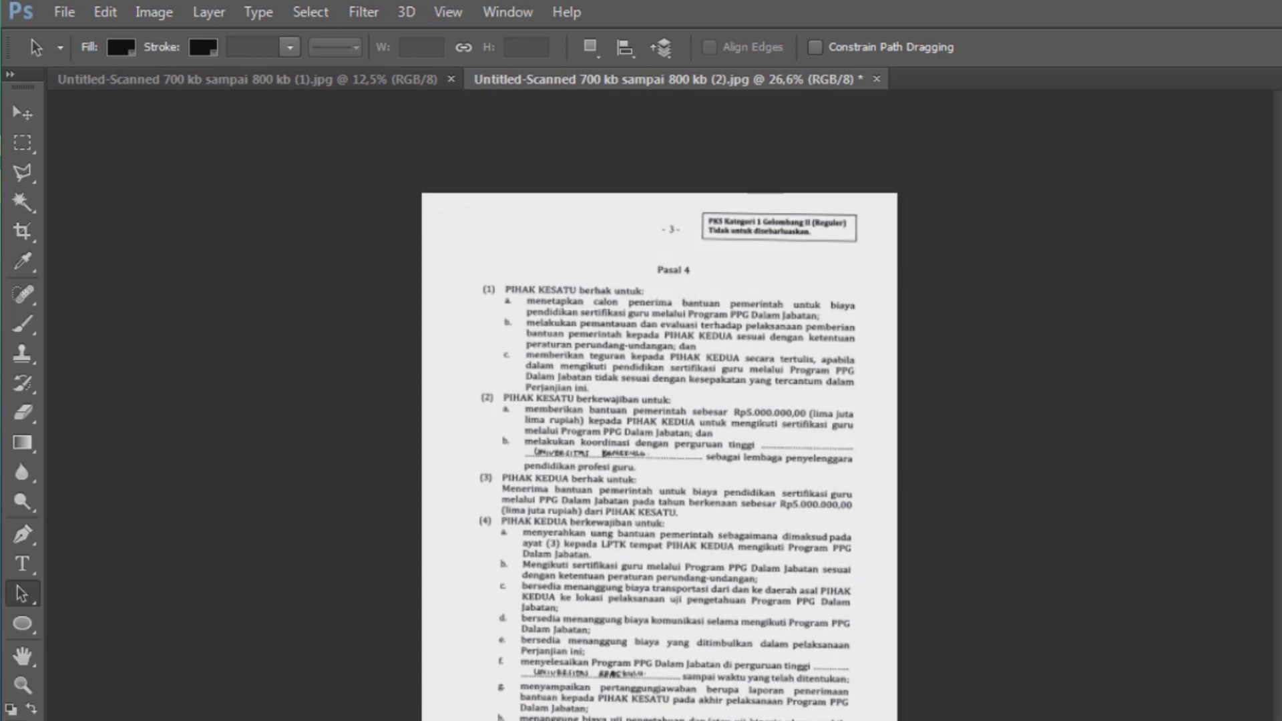
{"action": "scroll", "coordinate": [659, 530], "scroll_direction": "down", "scroll_amount": 1}
{"action": "key", "text": "ctrl+shift+s"}
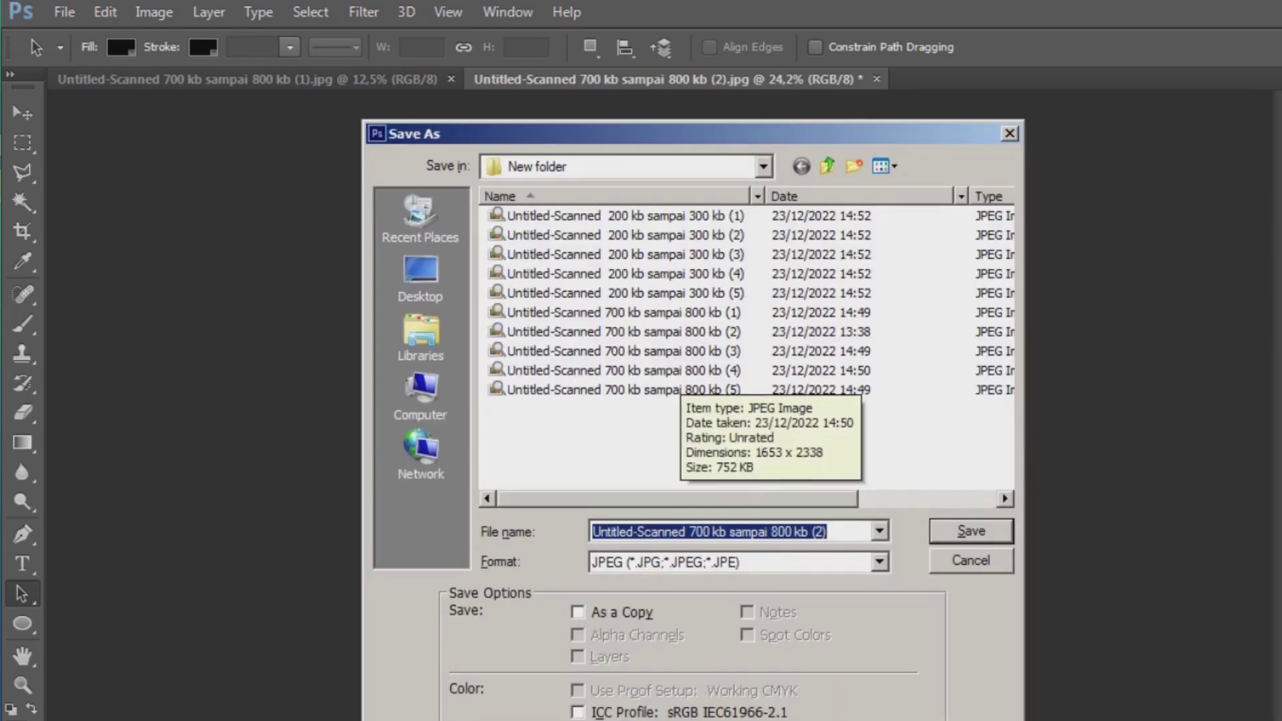
{"action": "key", "text": "Return"}
{"action": "key", "text": "Return"}
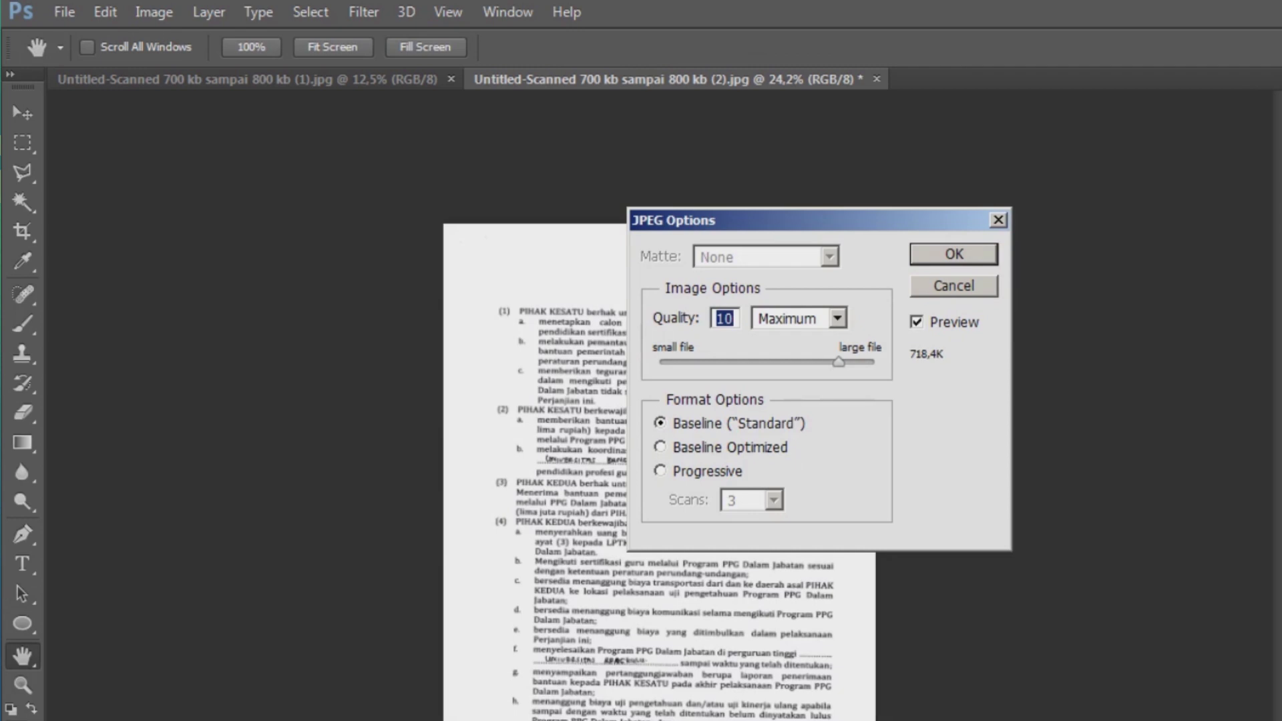
{"action": "left_click_drag", "start_coordinate": [839, 362], "coordinate": [845, 362]}
{"action": "key", "text": "Return"}
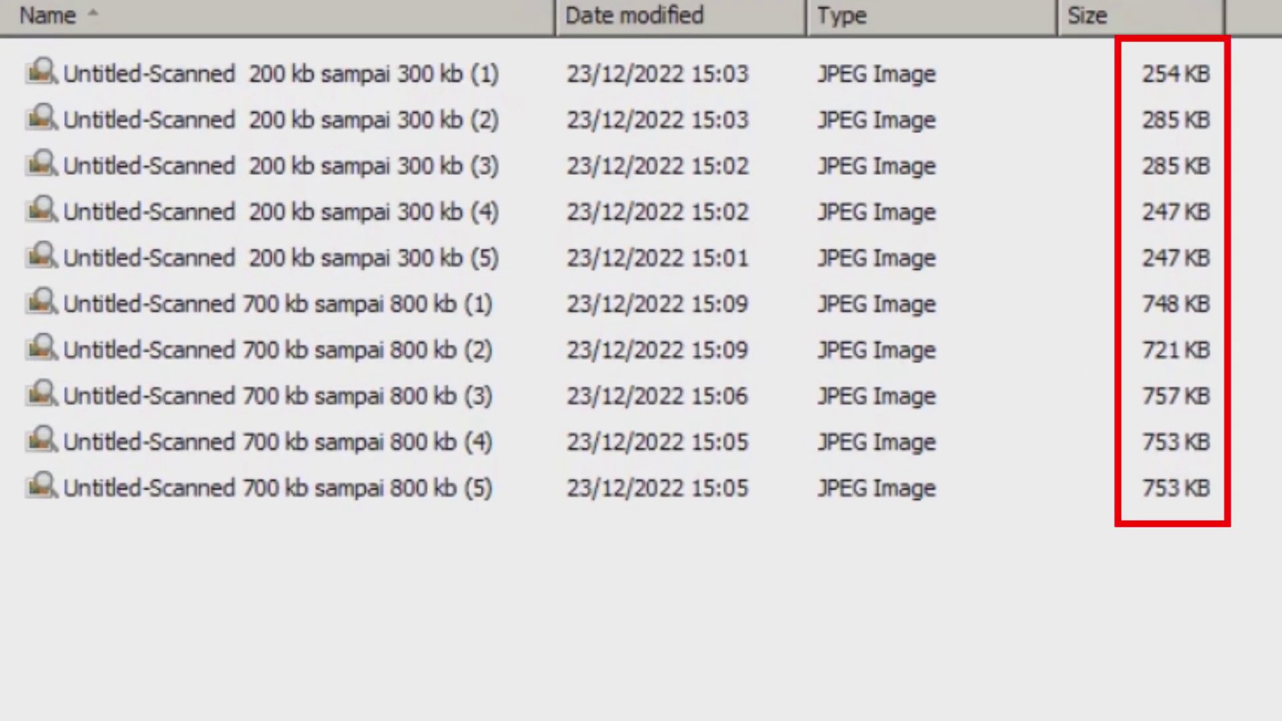
- In the Windows Explorer file list, check the sizes of the five 700–800 kb scans and the five 200–300 kb scans
{"action": "left_click_drag", "start_coordinate": [906, 706], "coordinate": [592, 290]}
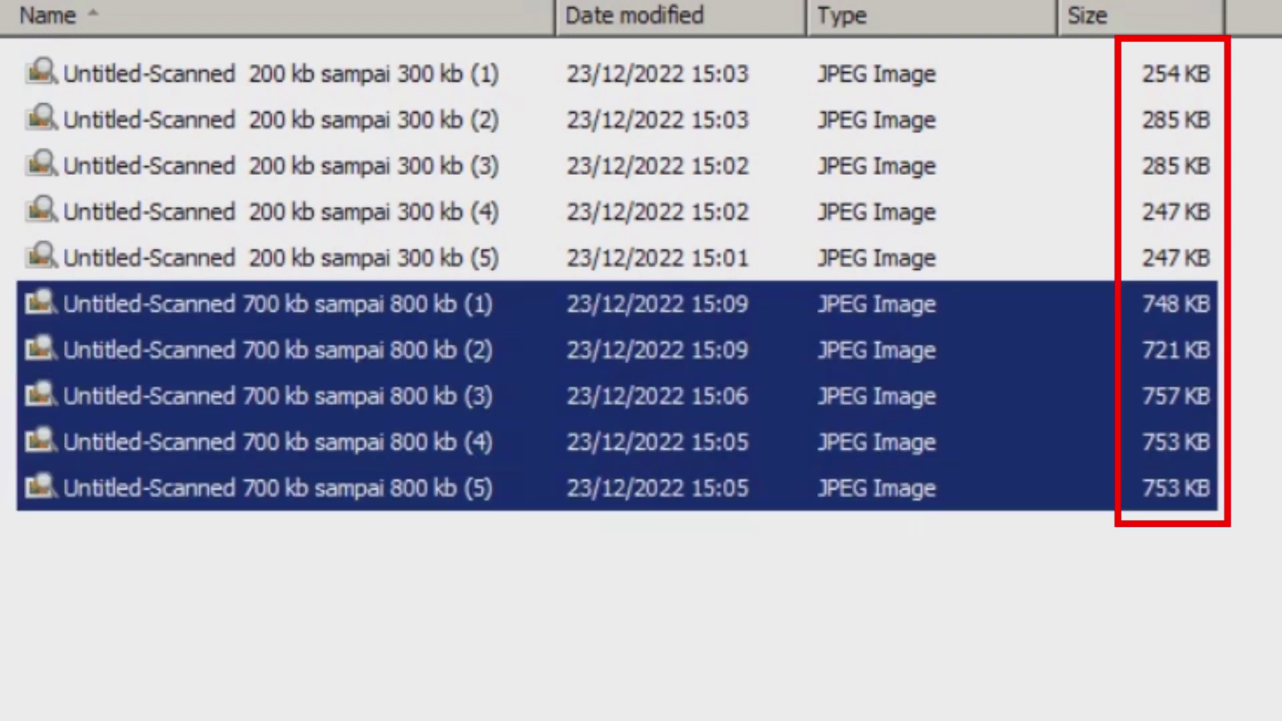
{"action": "left_click_drag", "start_coordinate": [1278, 260], "coordinate": [762, 62]}
{"action": "left_click_drag", "start_coordinate": [1279, 60], "coordinate": [1278, 62]}
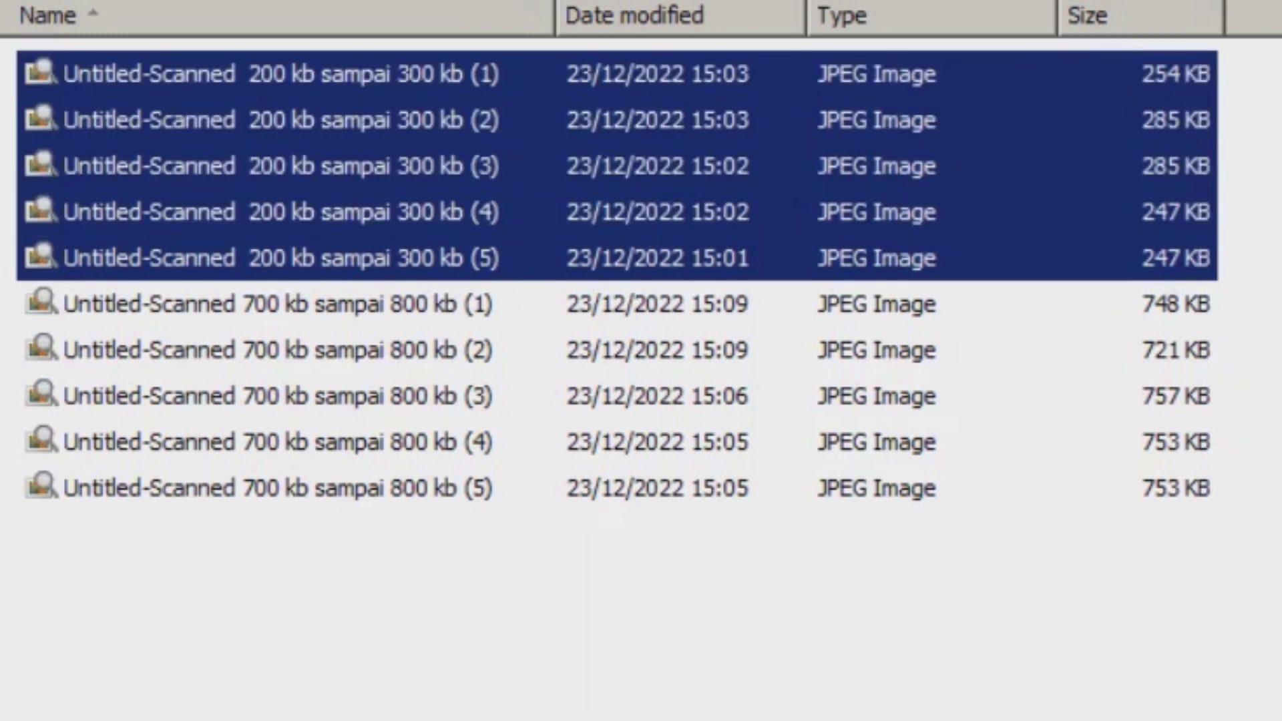